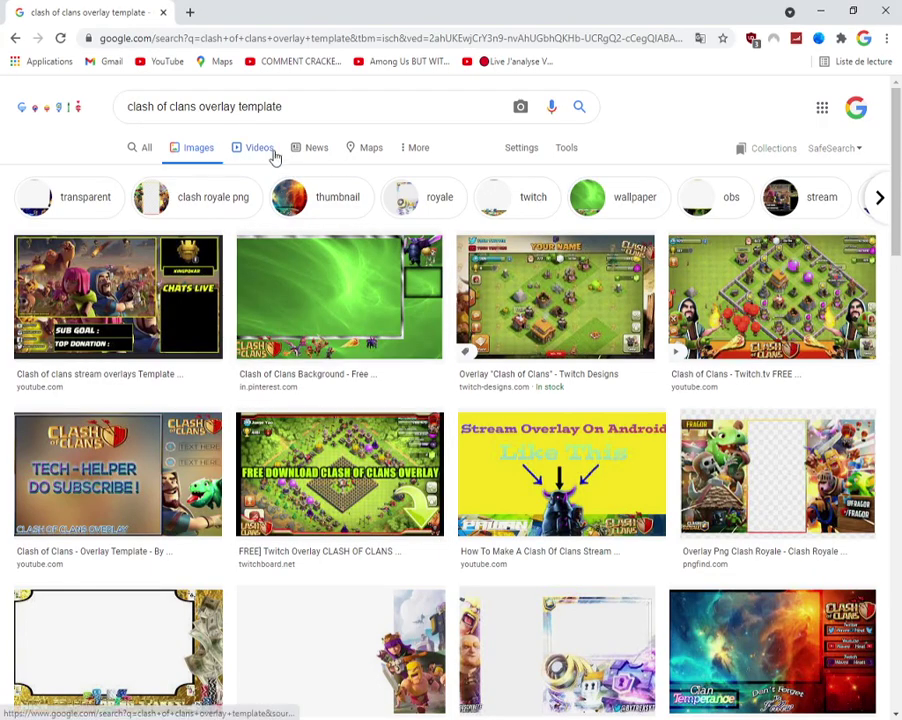
Browse the Clash of Clans overlay template images and preview the stream overlay with the live chat area
{"action": "left_click", "coordinate": [268, 105]}
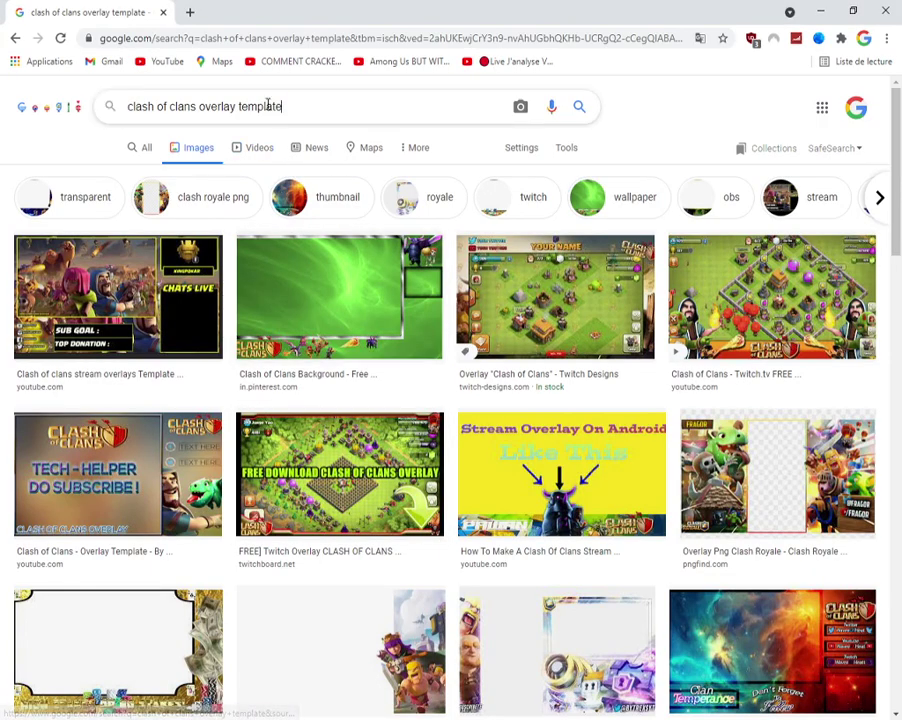
{"action": "left_click_drag", "start_coordinate": [284, 106], "coordinate": [205, 100]}
{"action": "left_click", "coordinate": [191, 104]}
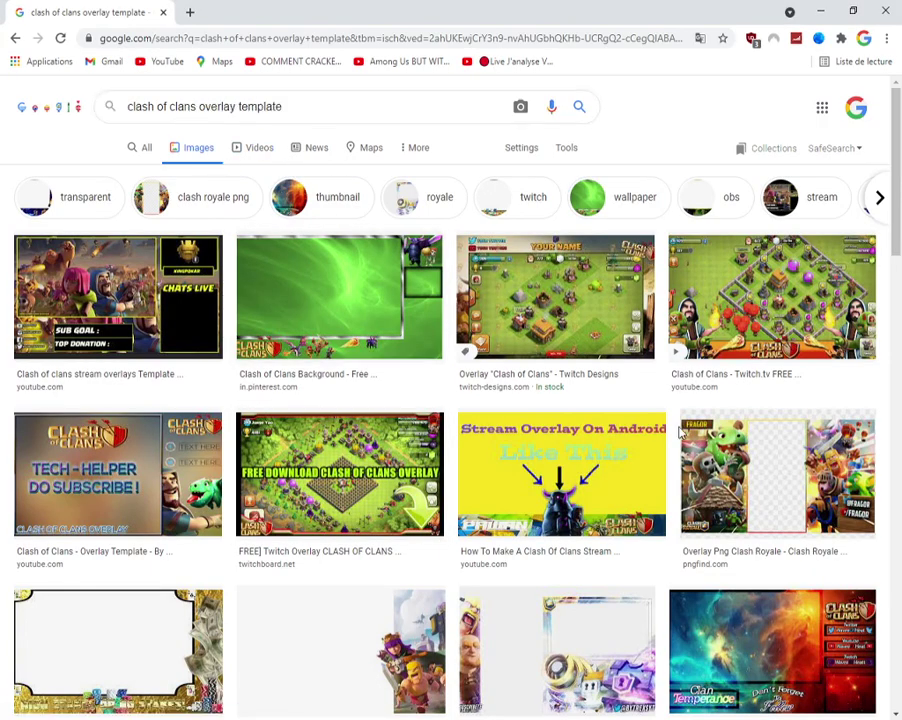
{"action": "scroll", "coordinate": [700, 370], "scroll_direction": "down", "scroll_amount": 5}
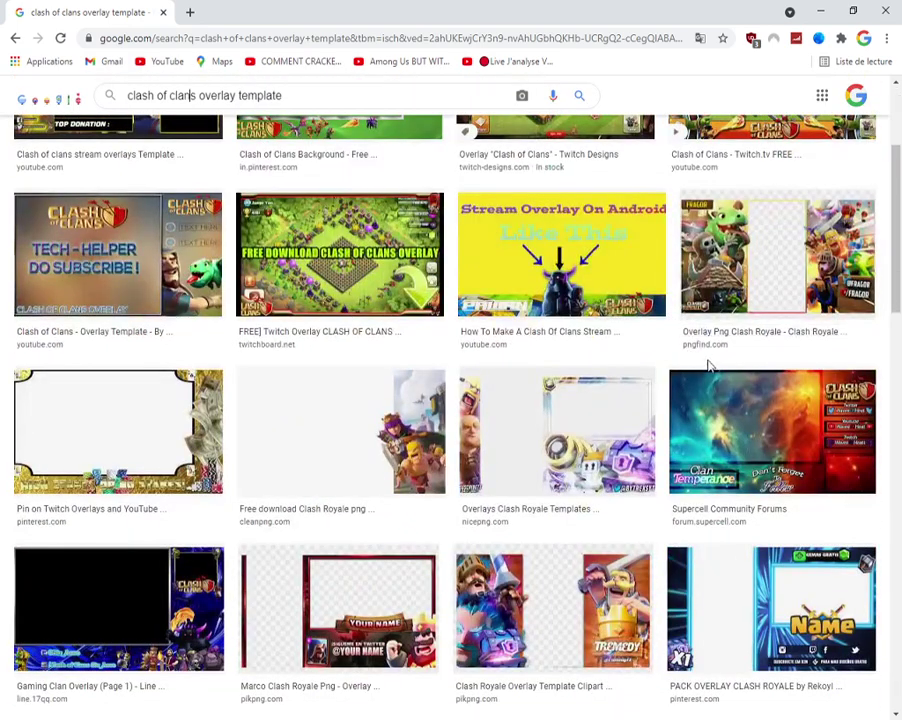
{"action": "scroll", "coordinate": [550, 374], "scroll_direction": "up", "scroll_amount": 8}
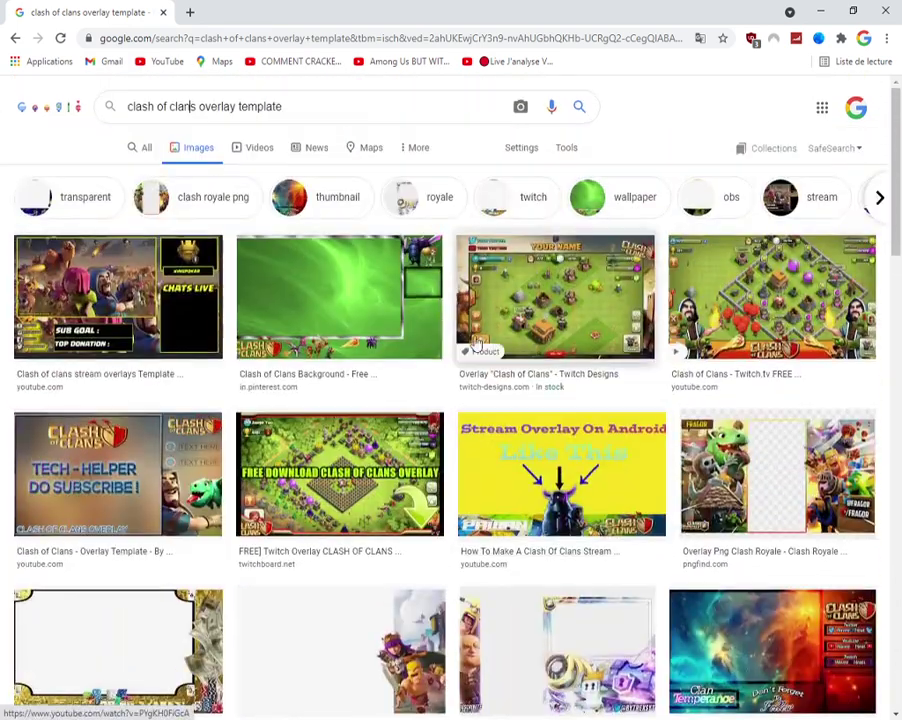
{"action": "left_click", "coordinate": [113, 313]}
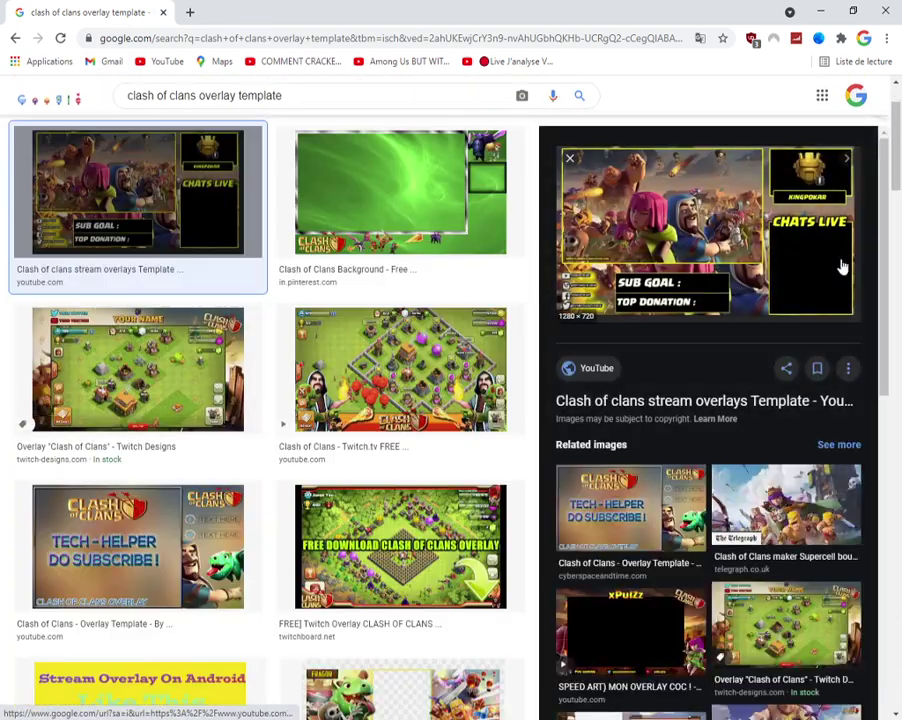
Search for "background clash of clans" in a new browser tab and show the image results
{"action": "left_click", "coordinate": [189, 10]}
{"action": "left_click", "coordinate": [82, 8]}
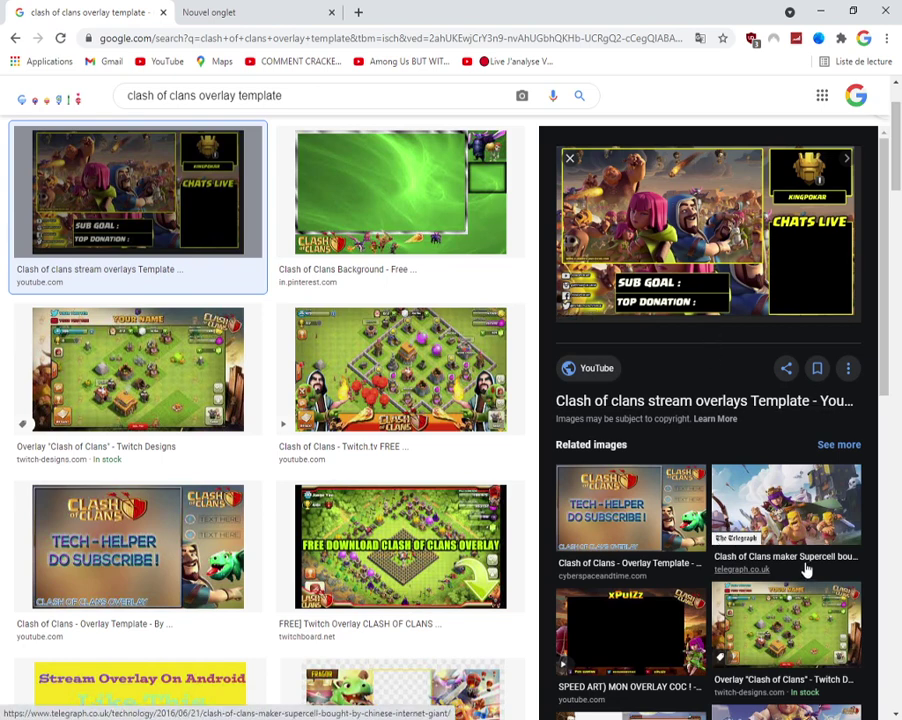
{"action": "left_click", "coordinate": [300, 13]}
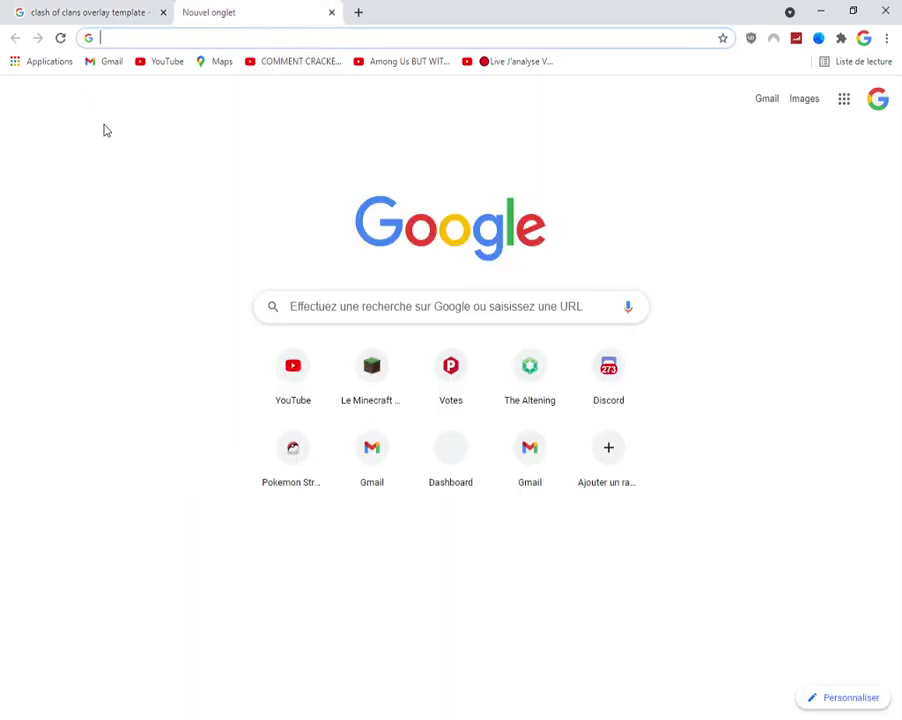
{"action": "type", "text": "ba"}
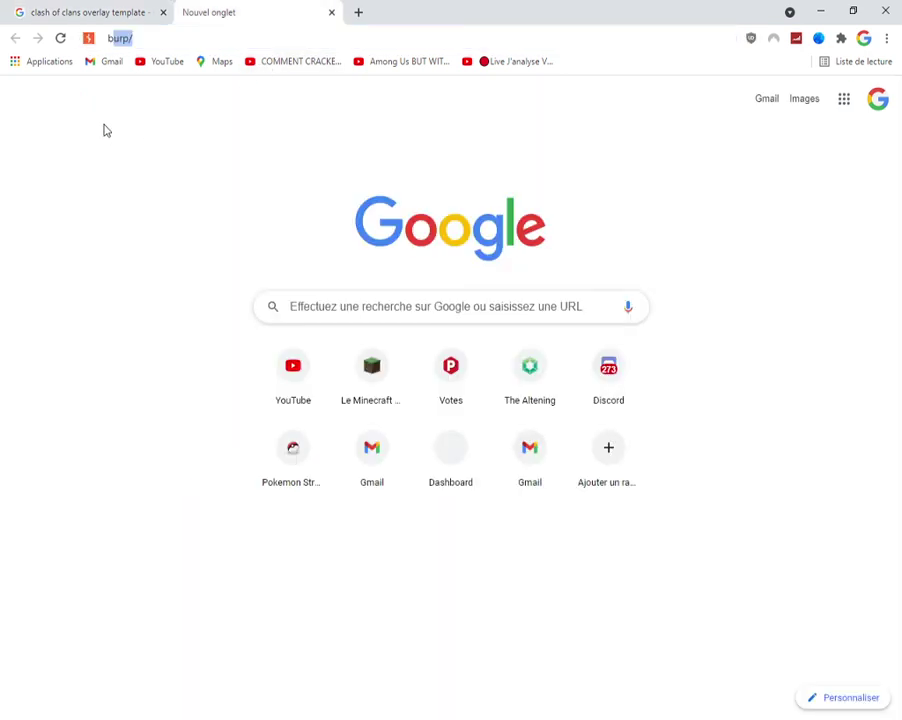
{"action": "type", "text": "ckg"}
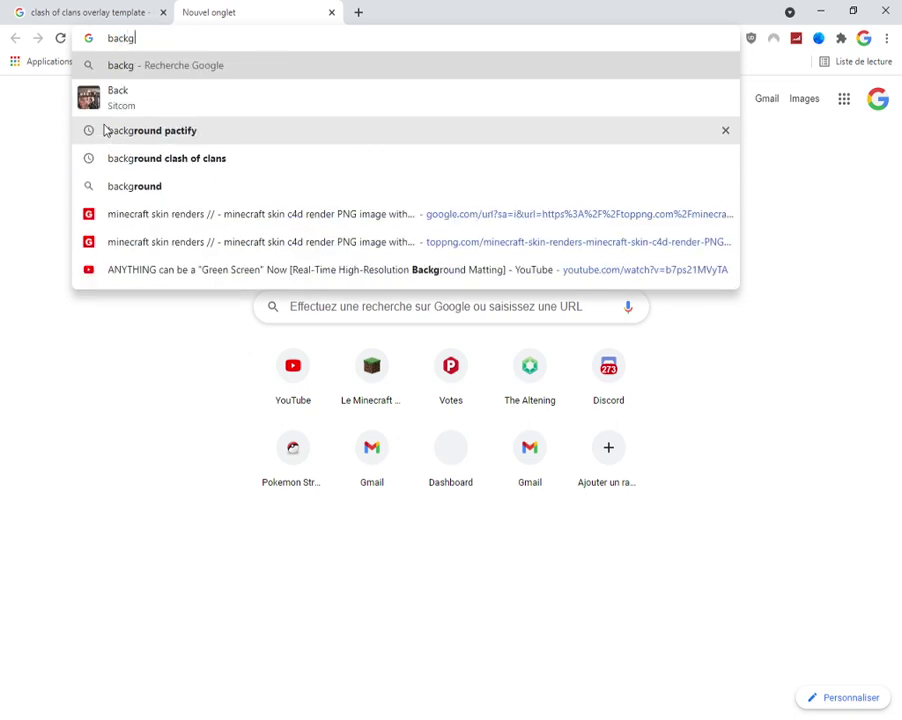
{"action": "type", "text": "round"}
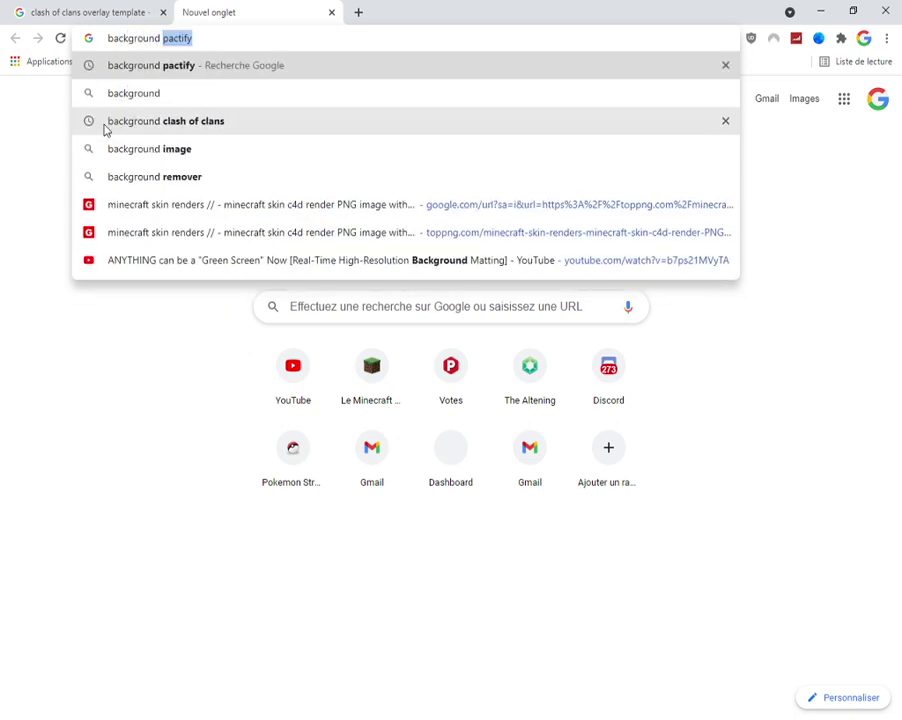
{"action": "left_click", "coordinate": [104, 121]}
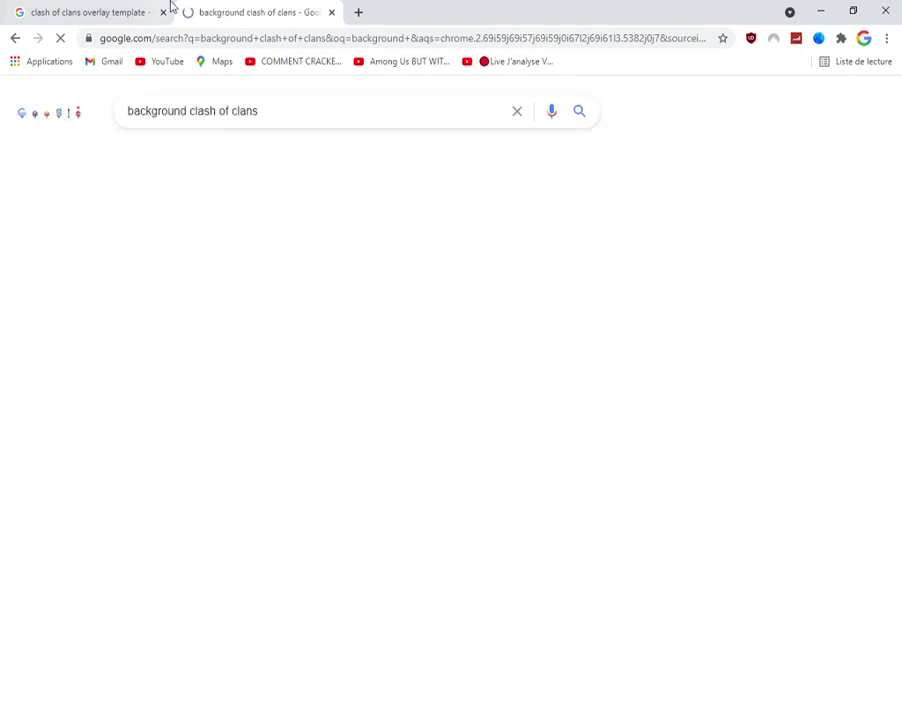
{"action": "left_click", "coordinate": [192, 158]}
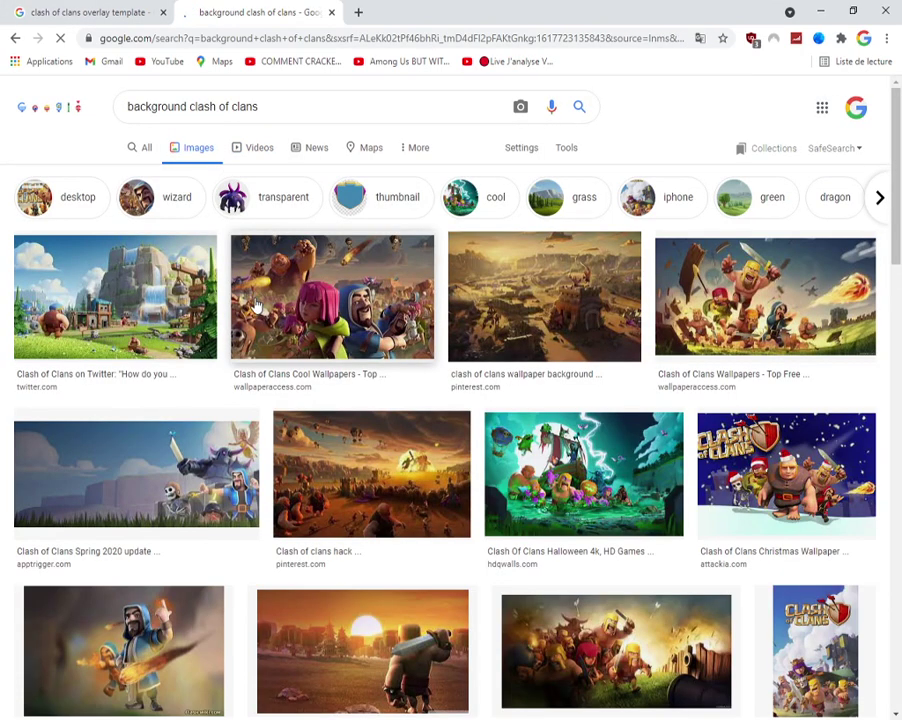
Compare the previewed overlay template with the Clash of Clans background image results
{"action": "left_click", "coordinate": [95, 12]}
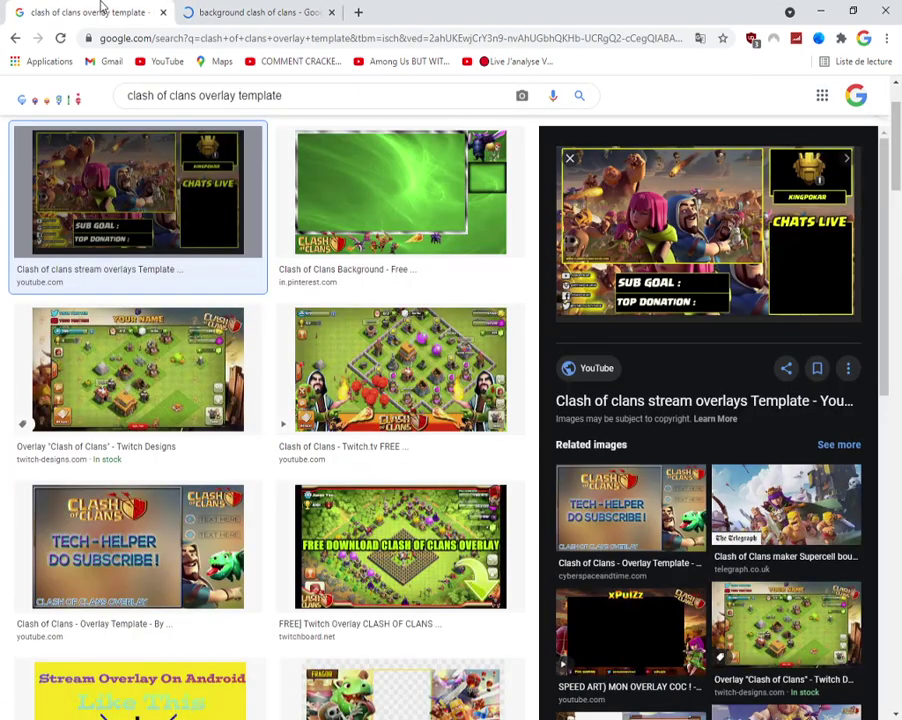
{"action": "left_click", "coordinate": [298, 6]}
{"action": "left_click", "coordinate": [95, 10]}
{"action": "left_click", "coordinate": [229, 10]}
{"action": "left_click", "coordinate": [92, 10]}
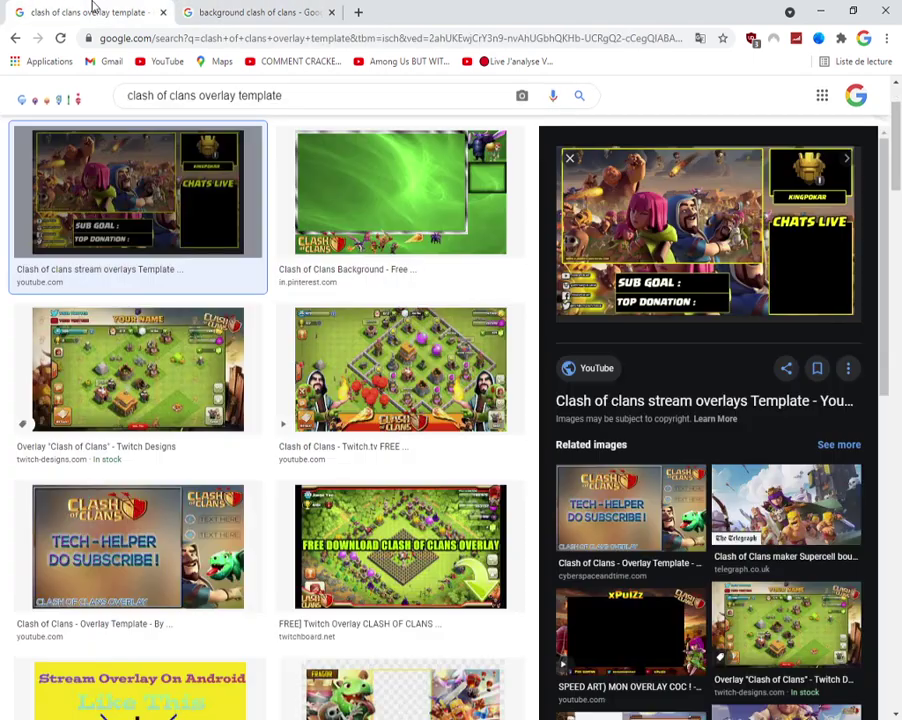
{"action": "left_click", "coordinate": [282, 8]}
{"action": "scroll", "coordinate": [600, 370], "scroll_direction": "down", "scroll_amount": 1}
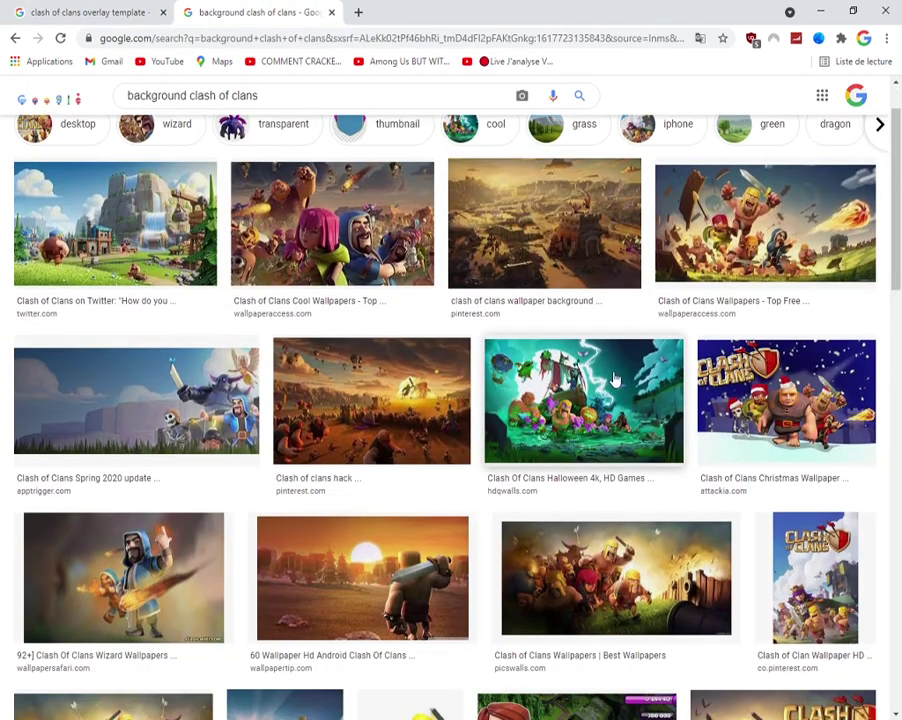
Copy the Clash of Clans wallpaper with the charging barbarian and game logo from the related images
{"action": "left_click", "coordinate": [779, 267]}
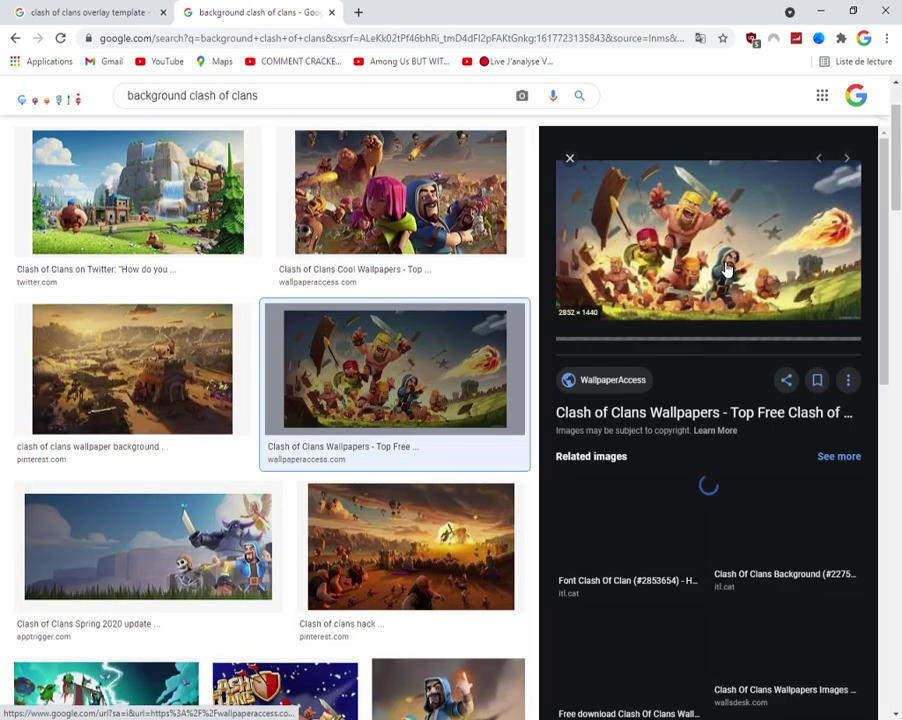
{"action": "left_click", "coordinate": [630, 522]}
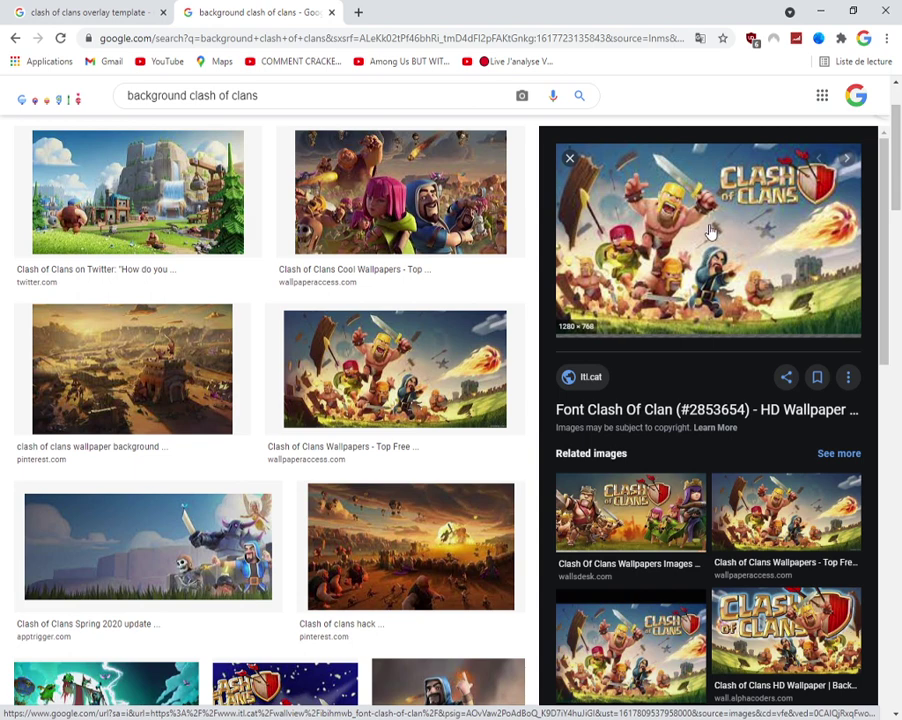
{"action": "left_click_drag", "start_coordinate": [750, 221], "coordinate": [700, 350]}
{"action": "right_click", "coordinate": [677, 294]}
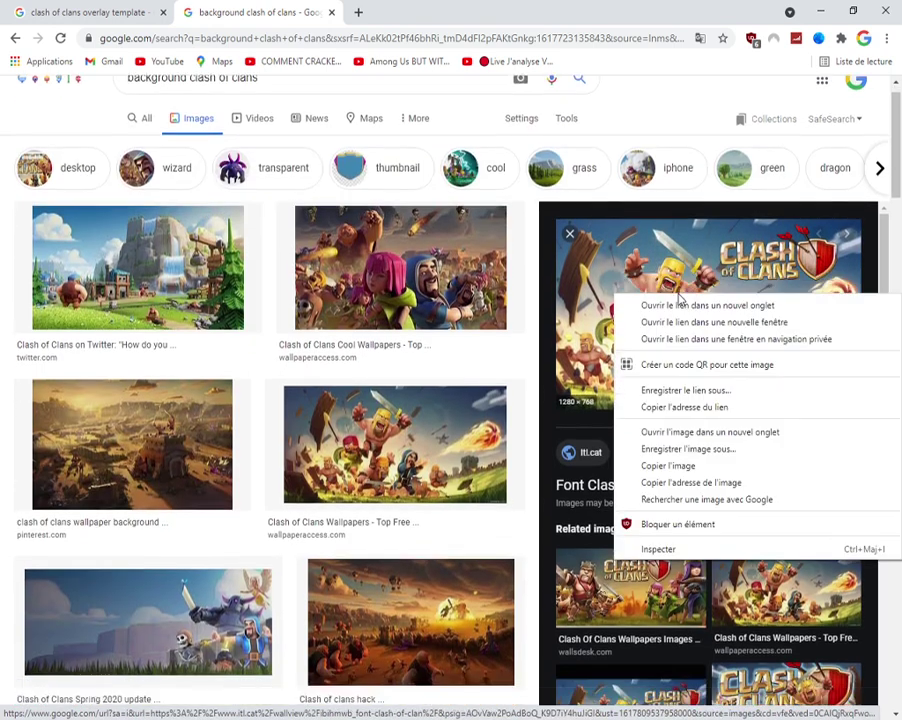
{"action": "left_click", "coordinate": [677, 472]}
Switch to Photoshop, paste the wallpaper into the blank document, align it to the canvas's upper-left corner and scale it proportionally to cover the canvas
{"action": "key", "text": "alt+Tab"}
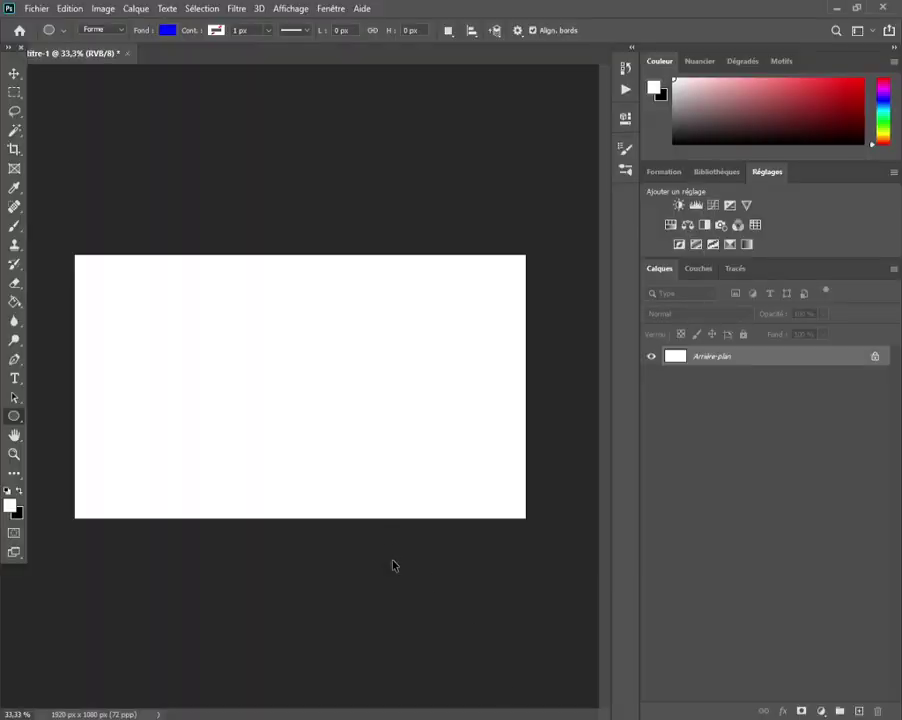
{"action": "key", "text": "ctrl+v"}
{"action": "left_click", "coordinate": [14, 73]}
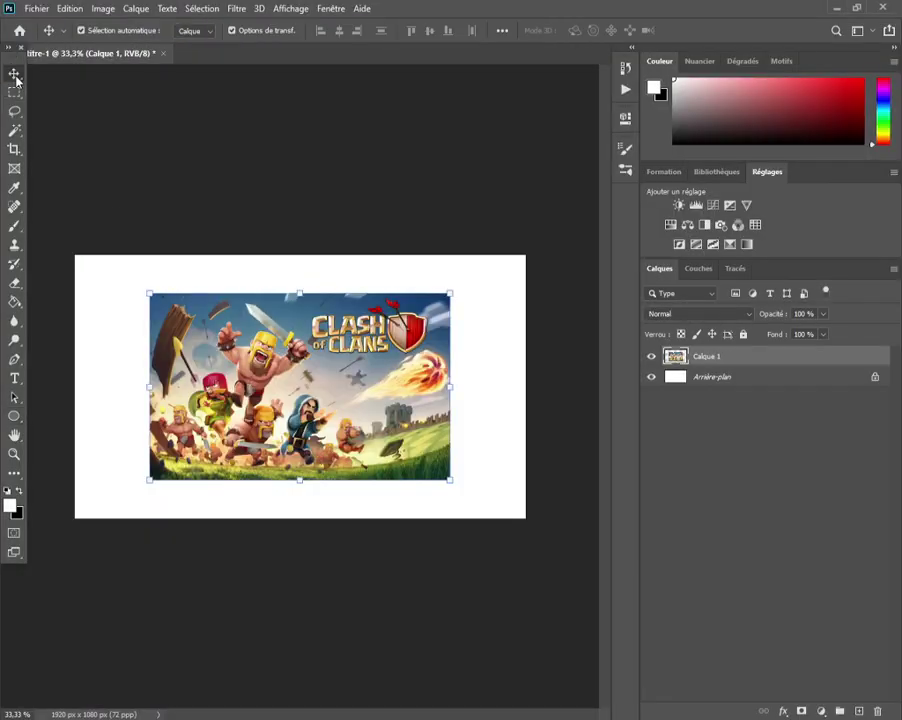
{"action": "left_click_drag", "start_coordinate": [299, 334], "coordinate": [224, 296]}
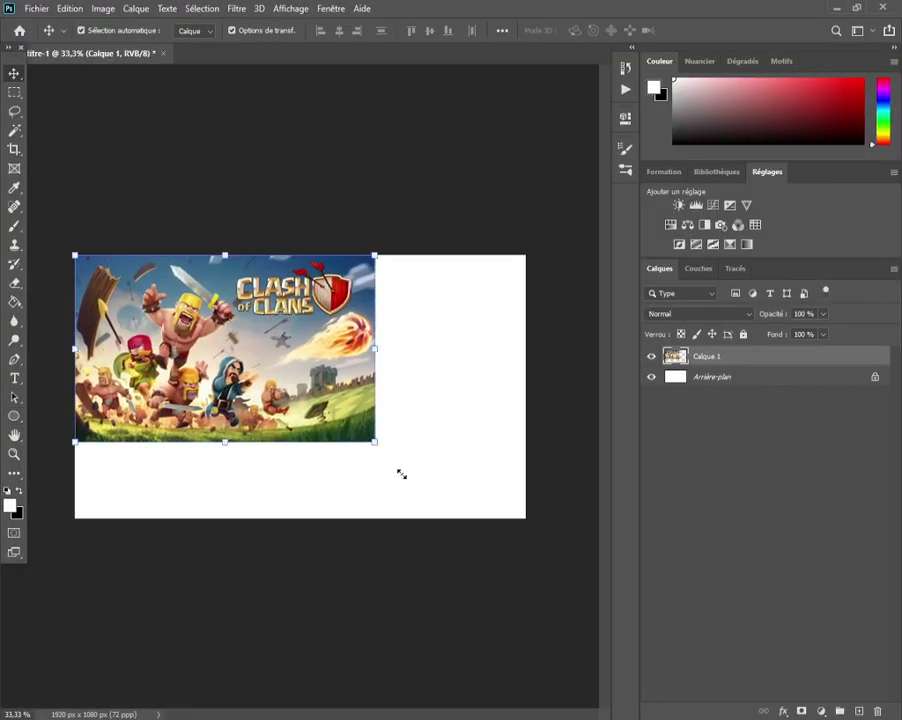
{"action": "left_click_drag", "start_coordinate": [401, 474], "coordinate": [525, 564]}
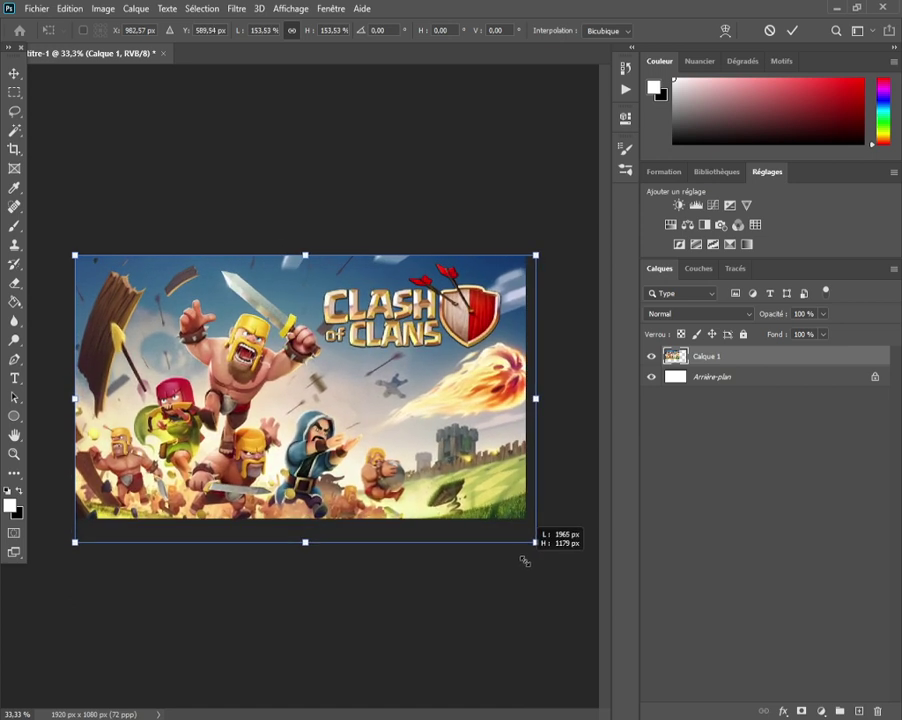
{"action": "left_click", "coordinate": [720, 558]}
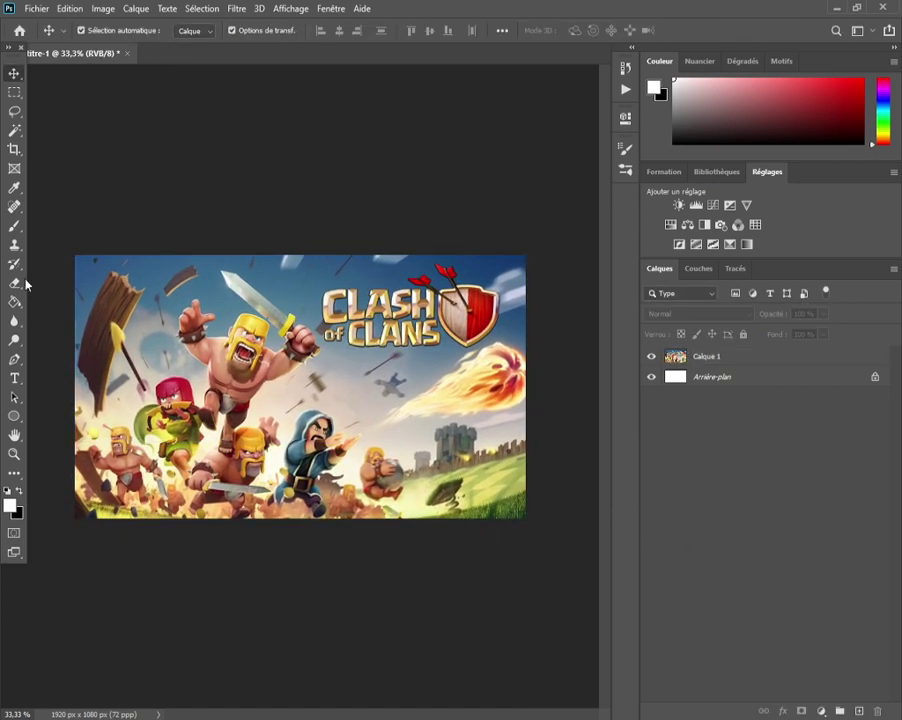
{"action": "left_click", "coordinate": [14, 416]}
{"action": "right_click", "coordinate": [14, 416]}
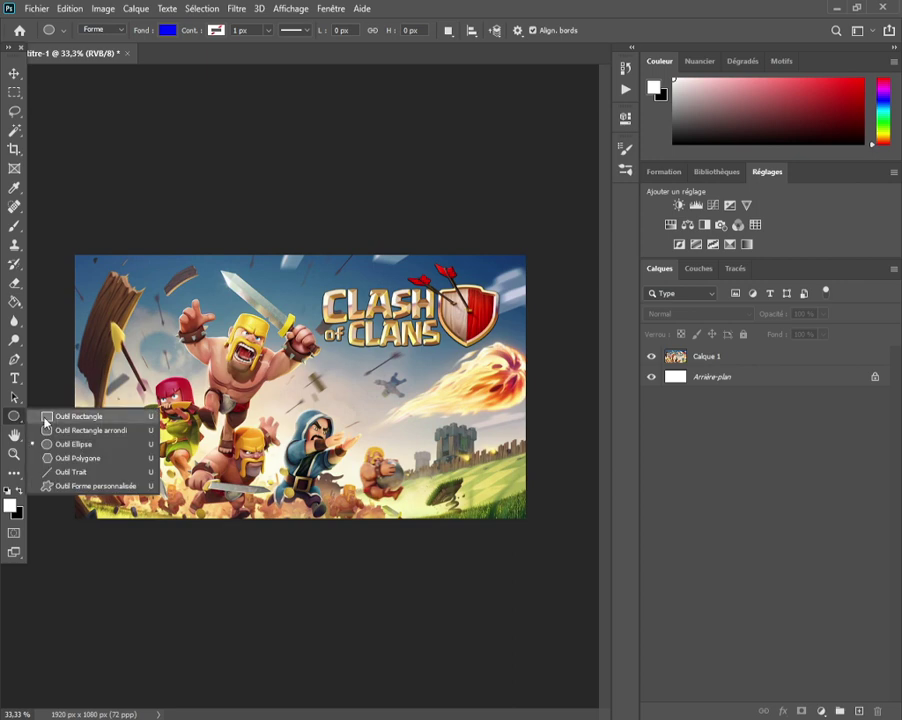
{"action": "left_click", "coordinate": [70, 412]}
{"action": "left_click_drag", "start_coordinate": [78, 259], "coordinate": [270, 410]}
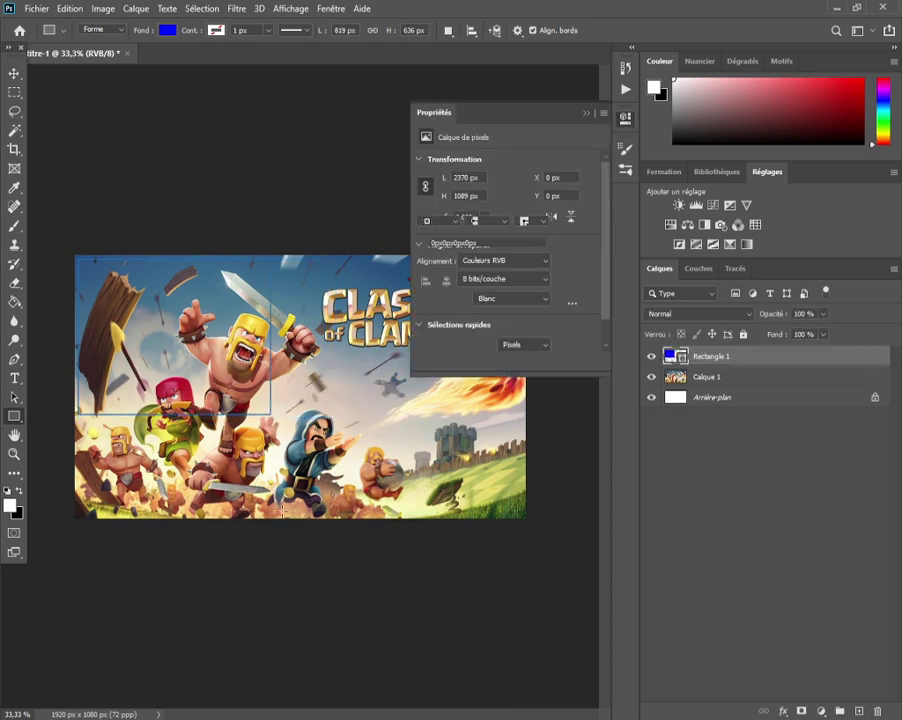
{"action": "key", "text": "ctrl+z"}
{"action": "left_click", "coordinate": [624, 119]}
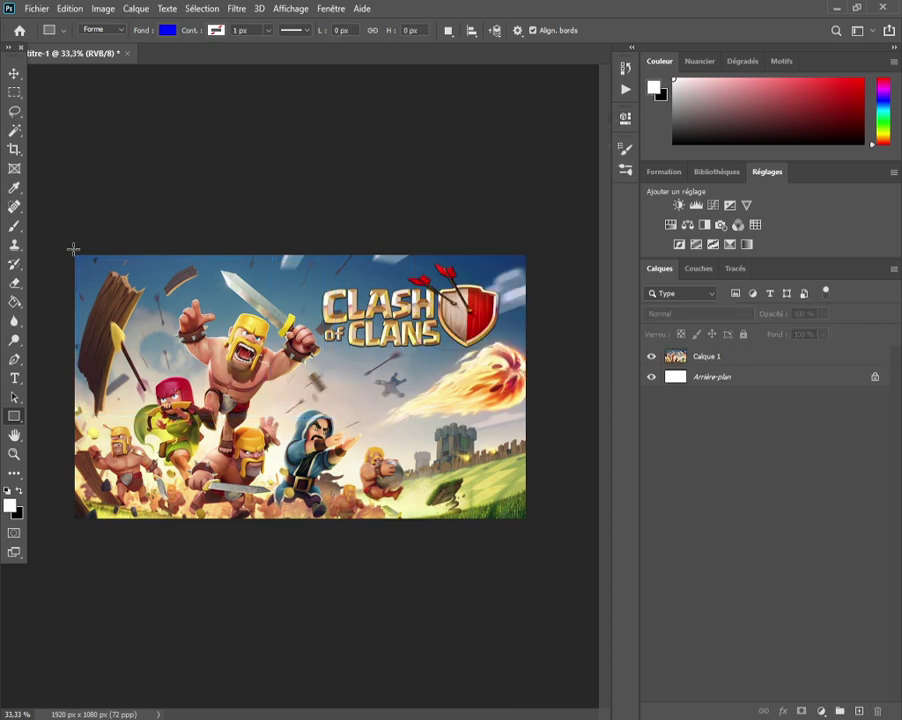
{"action": "left_click", "coordinate": [9, 98]}
{"action": "left_click", "coordinate": [9, 364]}
{"action": "left_click", "coordinate": [12, 341]}
{"action": "left_click", "coordinate": [13, 322]}
{"action": "left_click", "coordinate": [13, 265]}
{"action": "left_click", "coordinate": [13, 282]}
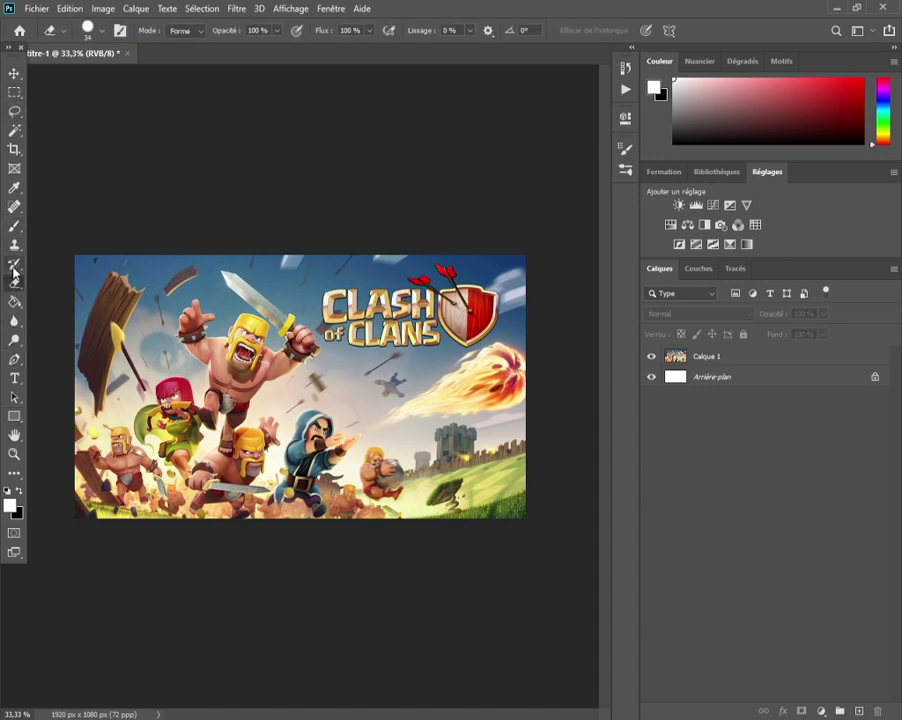
Paint over the Clash of Clans logo on the wallpaper layer with a 132 px Spot Healing Brush to remove it
{"action": "left_click", "coordinate": [743, 357]}
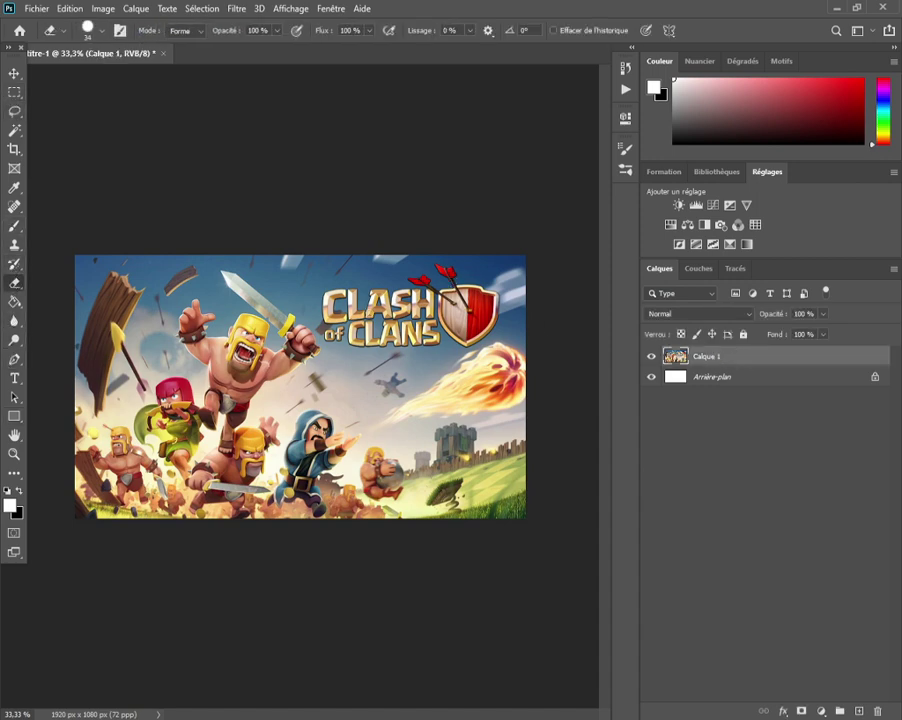
{"action": "left_click", "coordinate": [15, 247]}
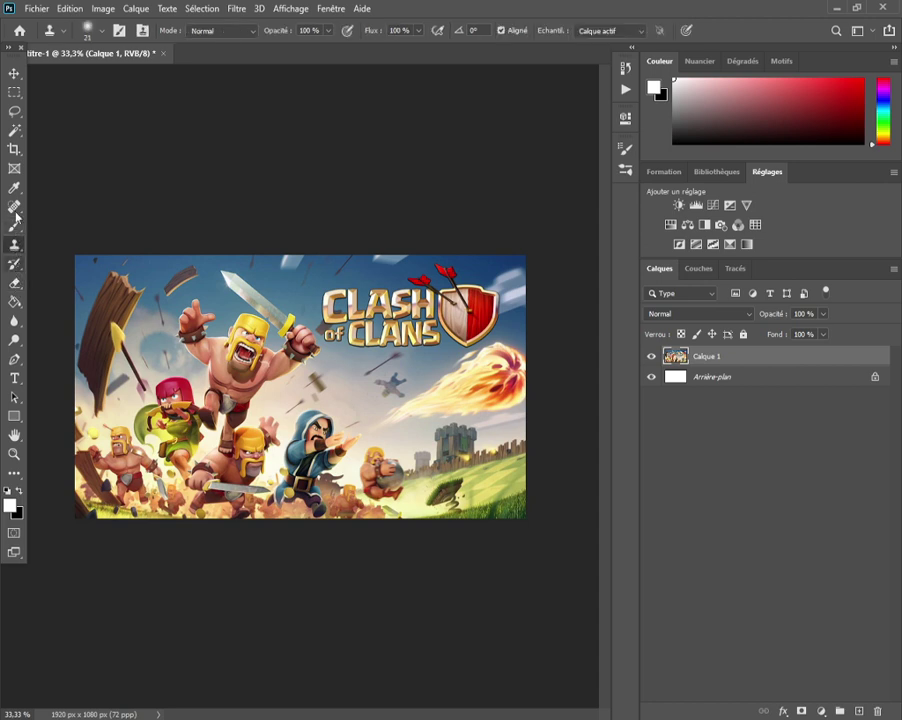
{"action": "left_click", "coordinate": [15, 208]}
{"action": "left_click", "coordinate": [102, 31]}
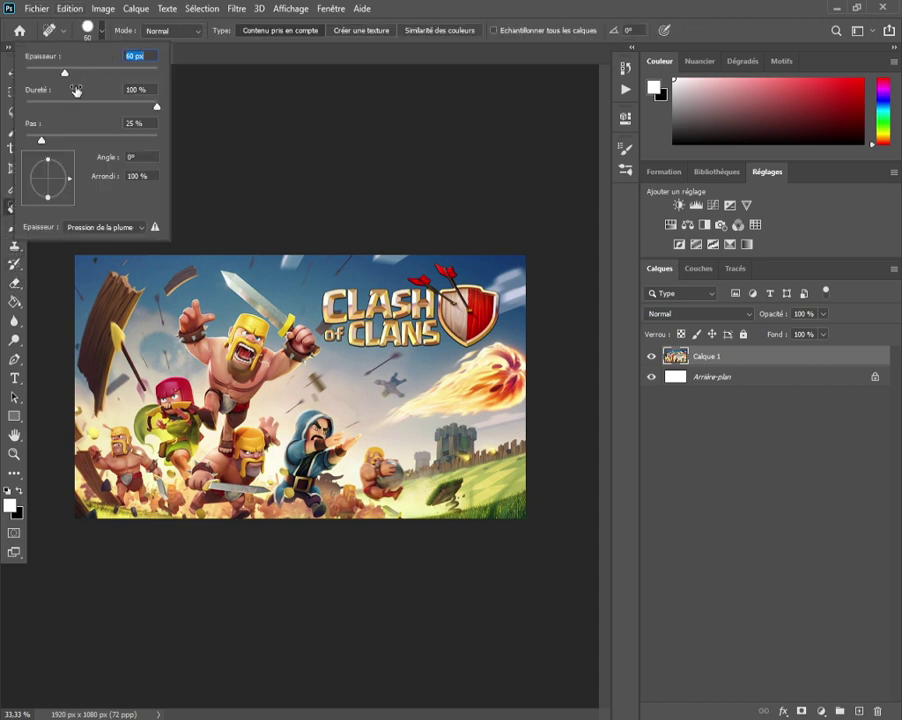
{"action": "left_click", "coordinate": [321, 228]}
{"action": "mouse_move", "coordinate": [342, 289]}
{"action": "left_mouse_down"}
{"action": "mouse_move", "coordinate": [328, 312]}
{"action": "mouse_move", "coordinate": [370, 322]}
{"action": "mouse_move", "coordinate": [455, 325]}
{"action": "mouse_move", "coordinate": [480, 300]}
{"action": "mouse_move", "coordinate": [447, 276]}
{"action": "mouse_move", "coordinate": [360, 298]}
{"action": "mouse_move", "coordinate": [424, 299]}
{"action": "left_mouse_up"}
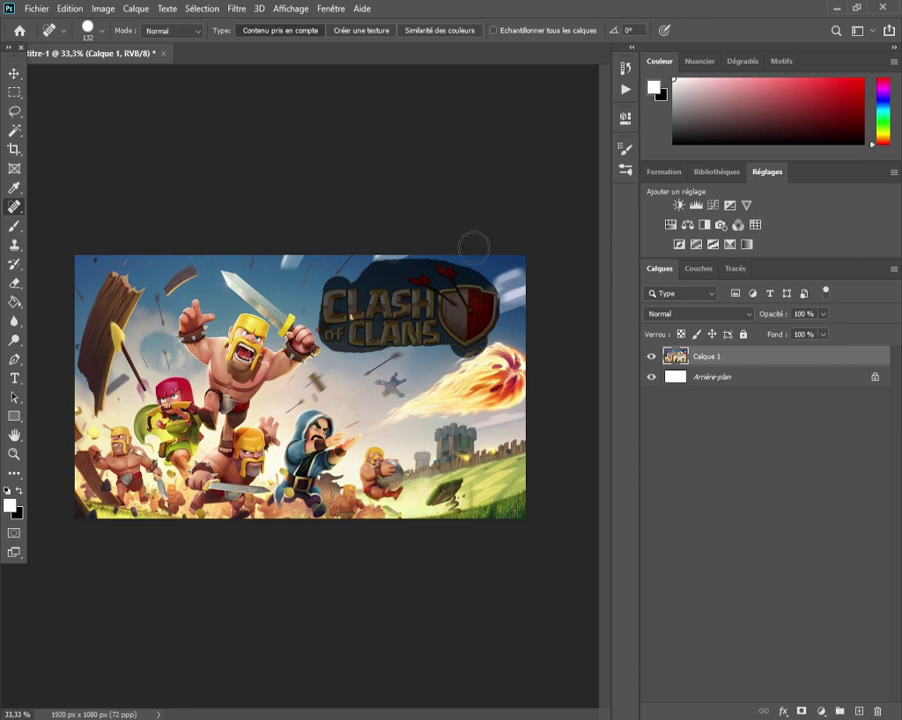
{"action": "mouse_move", "coordinate": [342, 268]}
{"action": "left_mouse_down"}
{"action": "mouse_move", "coordinate": [356, 307]}
{"action": "mouse_move", "coordinate": [425, 322]}
{"action": "mouse_move", "coordinate": [361, 318]}
{"action": "mouse_move", "coordinate": [352, 336]}
{"action": "left_mouse_up"}
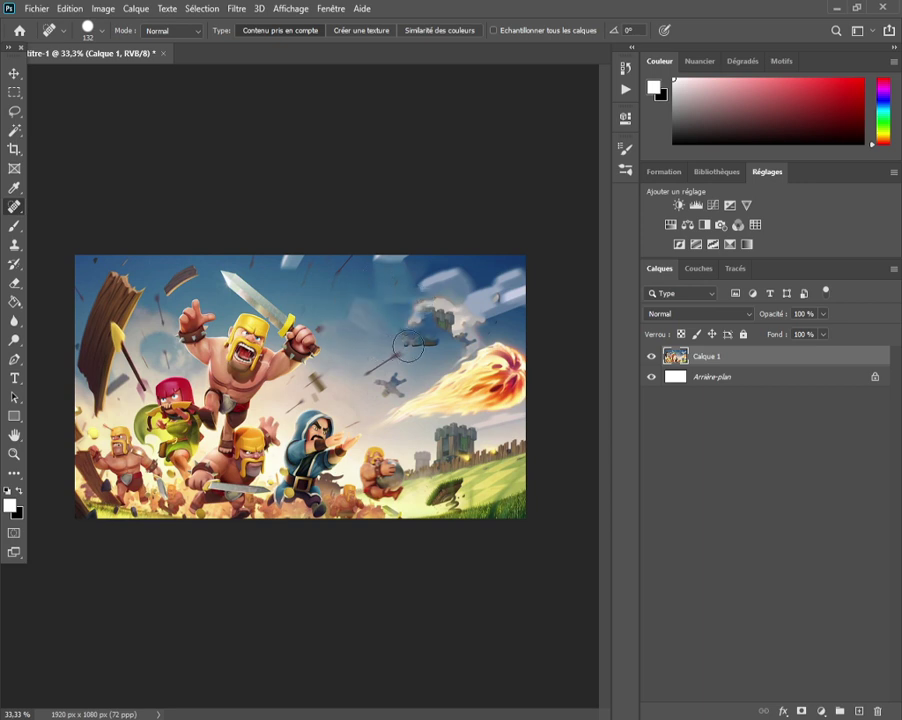
Heal the leftover castle and cloud artefacts in the sky where the logo was
{"action": "left_click_drag", "start_coordinate": [408, 346], "coordinate": [450, 301]}
{"action": "left_click_drag", "start_coordinate": [440, 345], "coordinate": [438, 342]}
{"action": "mouse_move", "coordinate": [452, 300]}
{"action": "left_mouse_down"}
{"action": "mouse_move", "coordinate": [478, 285]}
{"action": "mouse_move", "coordinate": [415, 331]}
{"action": "left_mouse_up"}
{"action": "mouse_move", "coordinate": [437, 291]}
{"action": "left_mouse_down"}
{"action": "mouse_move", "coordinate": [423, 320]}
{"action": "mouse_move", "coordinate": [482, 312]}
{"action": "mouse_move", "coordinate": [440, 315]}
{"action": "mouse_move", "coordinate": [467, 335]}
{"action": "left_mouse_up"}
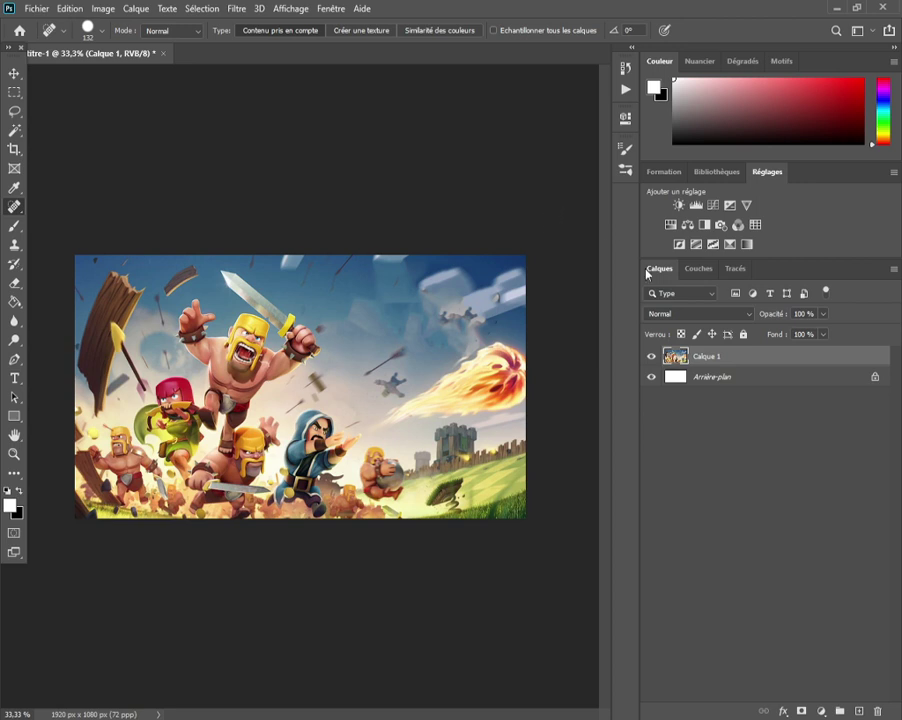
Draw a blue rectangle about 1317 × 666 px near the canvas's upper-left corner with the Rectangle tool
{"action": "left_click", "coordinate": [14, 416]}
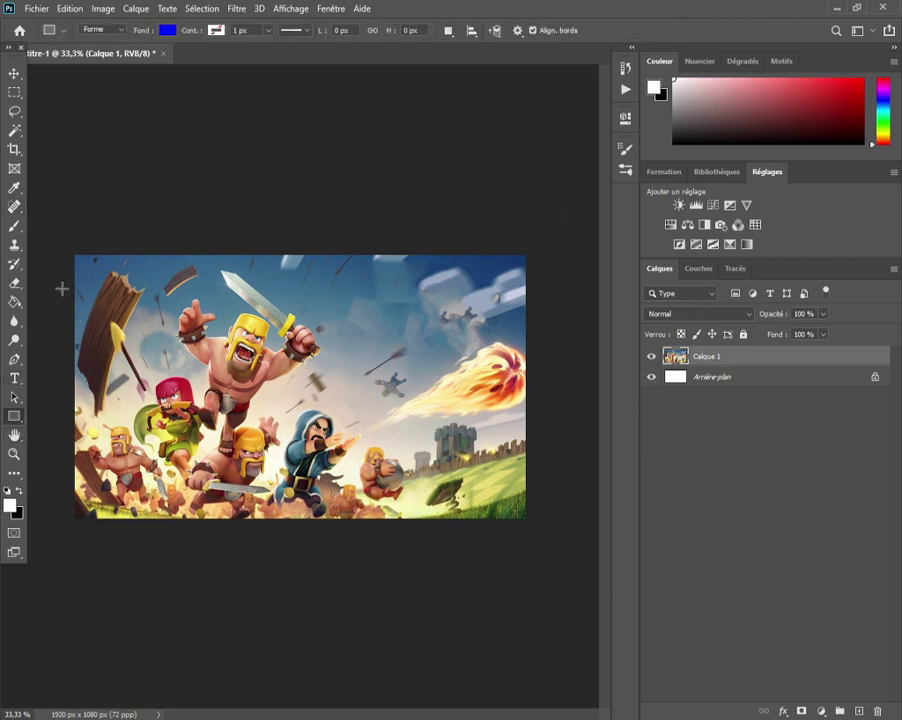
{"action": "left_click_drag", "start_coordinate": [79, 258], "coordinate": [388, 421]}
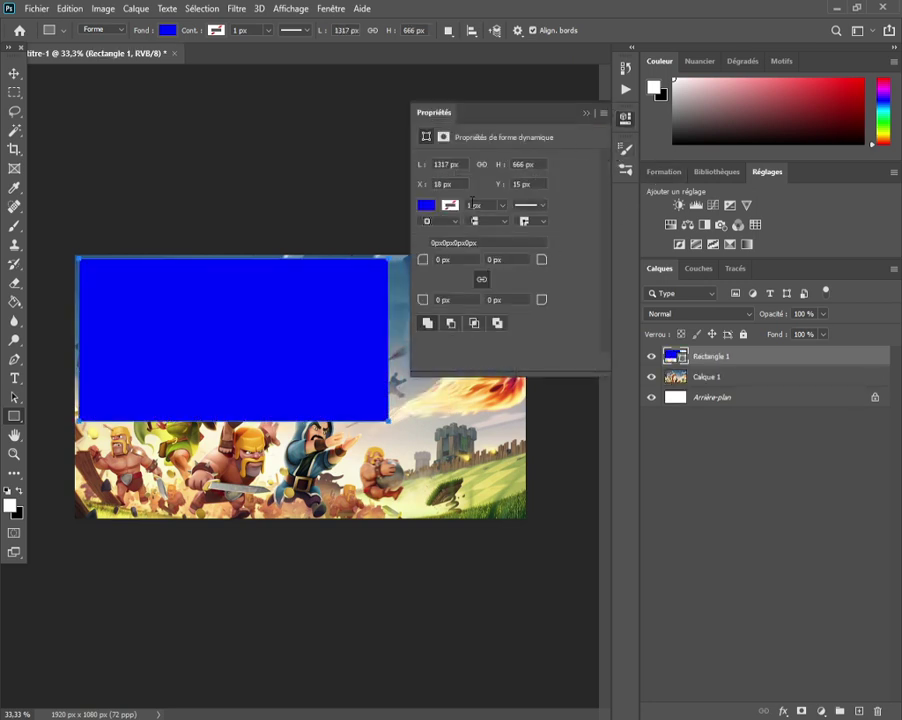
Change the fill of the upper-left rectangle from blue to bright green
{"action": "left_click", "coordinate": [427, 205]}
{"action": "left_click", "coordinate": [556, 283]}
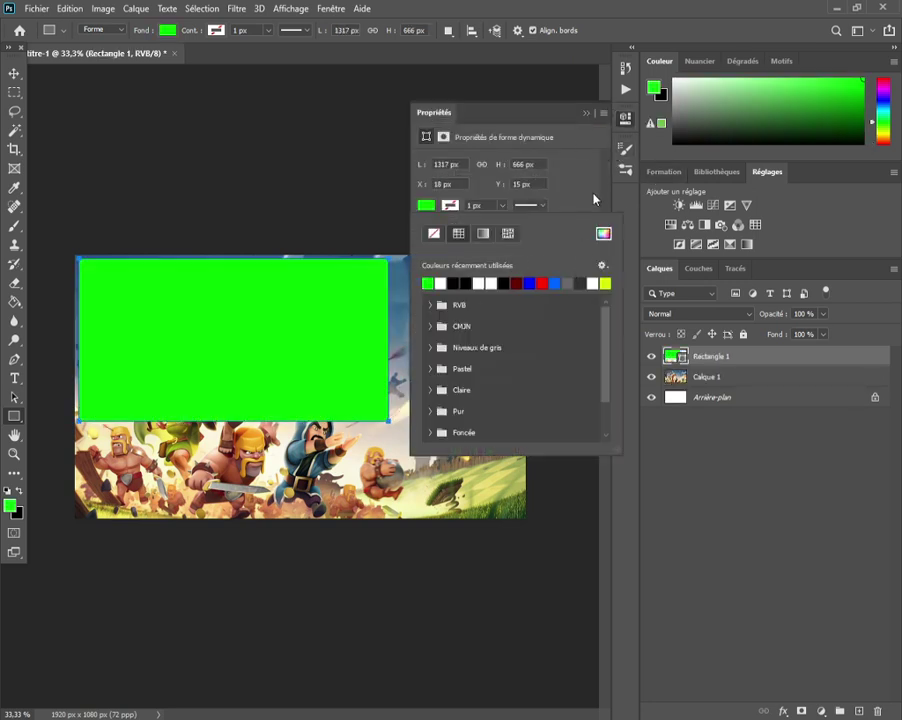
{"action": "left_click", "coordinate": [623, 118]}
Stretch the green rectangle slightly downward and shift it flush with the canvas's left edge
{"action": "left_click", "coordinate": [14, 73]}
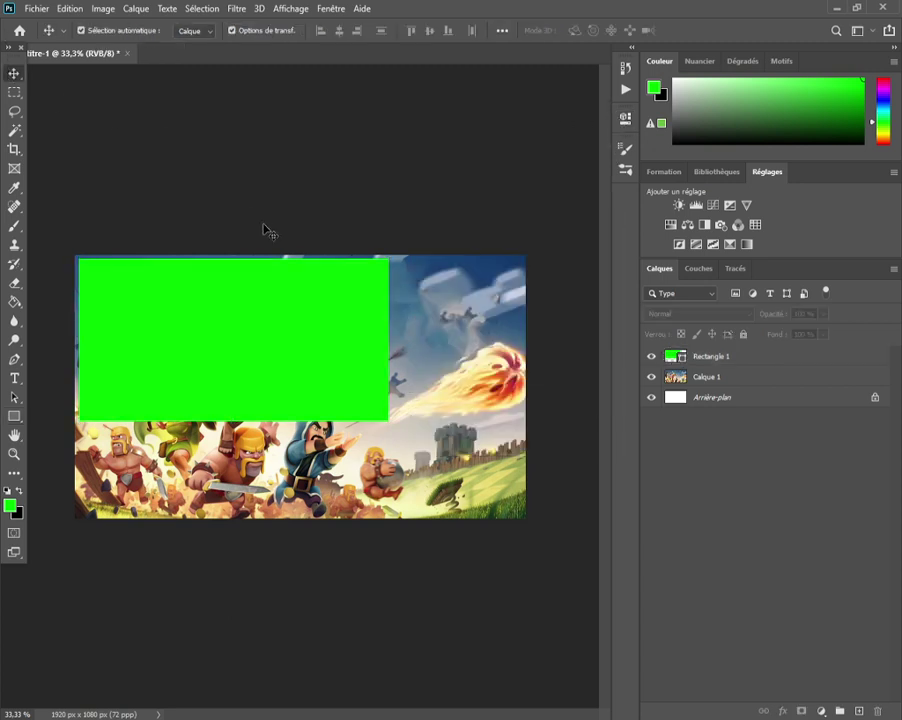
{"action": "left_click", "coordinate": [386, 431]}
{"action": "left_click", "coordinate": [297, 416]}
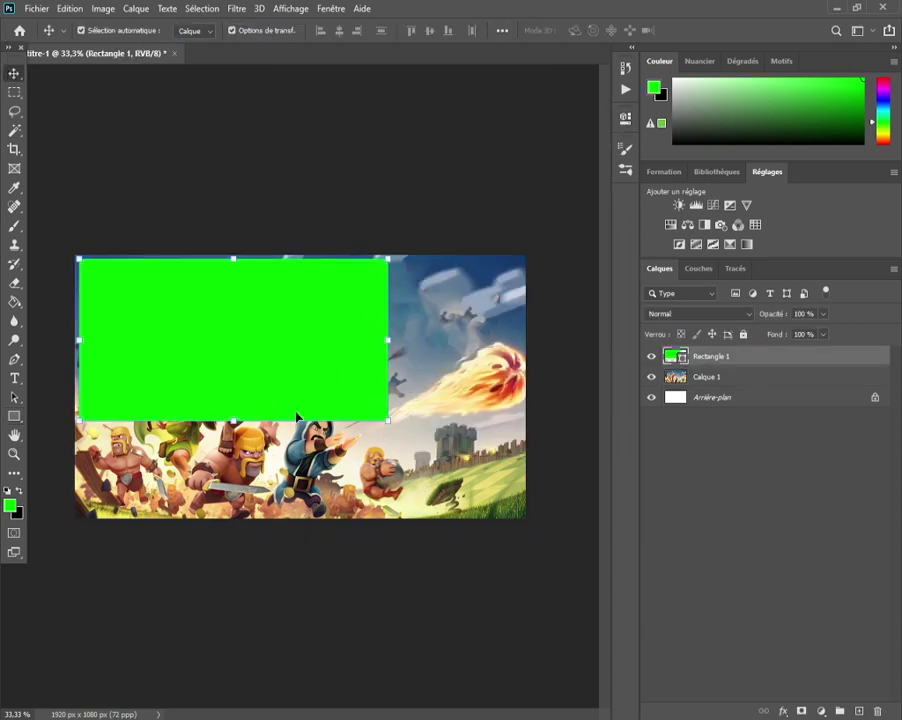
{"action": "left_click_drag", "start_coordinate": [233, 421], "coordinate": [195, 394]}
{"action": "left_click", "coordinate": [751, 459]}
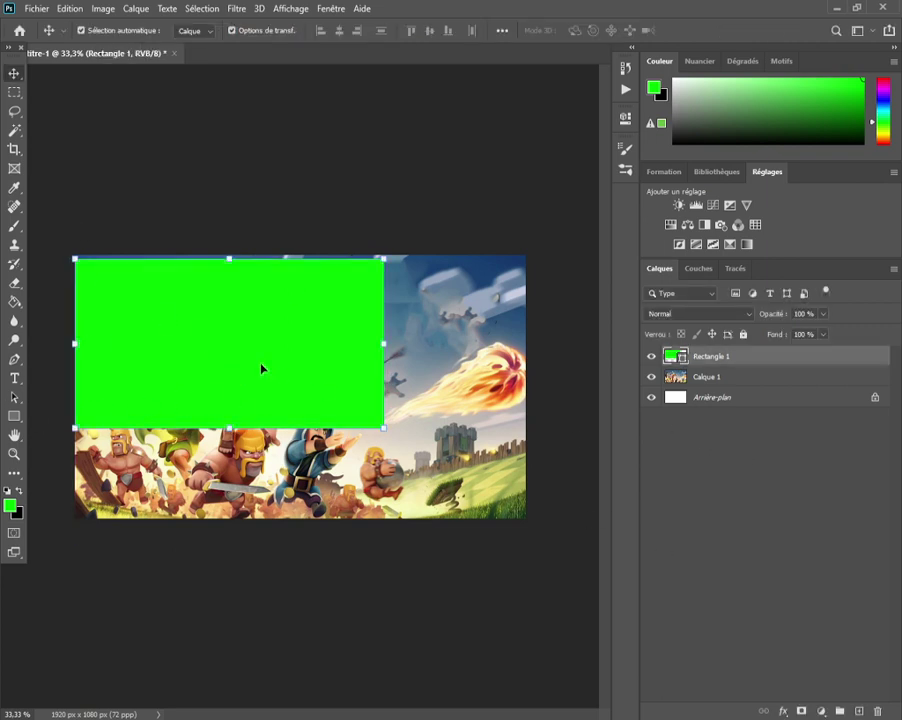
Nudge the green rectangle right to leave a narrow margin along the canvas's left edge, and deselect it
{"action": "key", "text": "Right"}
{"action": "key", "text": "Right"}
{"action": "key", "text": "Right"}
{"action": "key", "text": "Right"}
{"action": "key", "text": "Right"}
{"action": "key", "text": "Right"}
{"action": "key", "text": "Right"}
{"action": "key", "text": "Right"}
{"action": "key", "text": "Right"}
{"action": "key", "text": "Right"}
{"action": "key", "text": "Right"}
{"action": "key", "text": "Right"}
{"action": "key", "text": "Right"}
{"action": "key", "text": "Right"}
{"action": "key", "text": "Right"}
{"action": "left_click", "coordinate": [806, 506]}
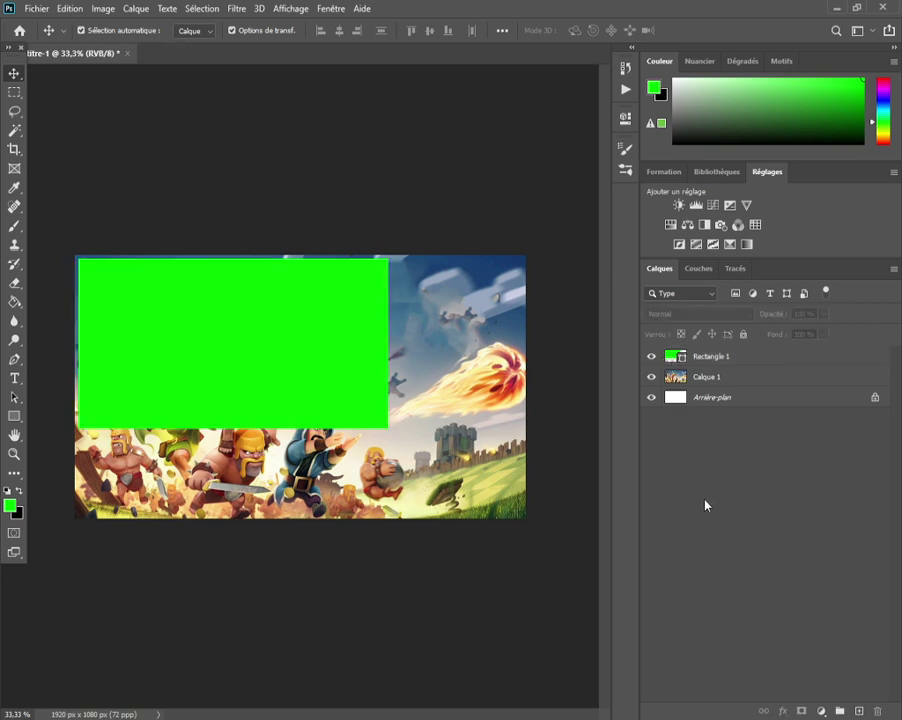
Draw a blue rectangle about 483 × 552 px near the canvas's lower-right corner and scale it proportionally to 116.30 %
{"action": "left_click", "coordinate": [14, 416]}
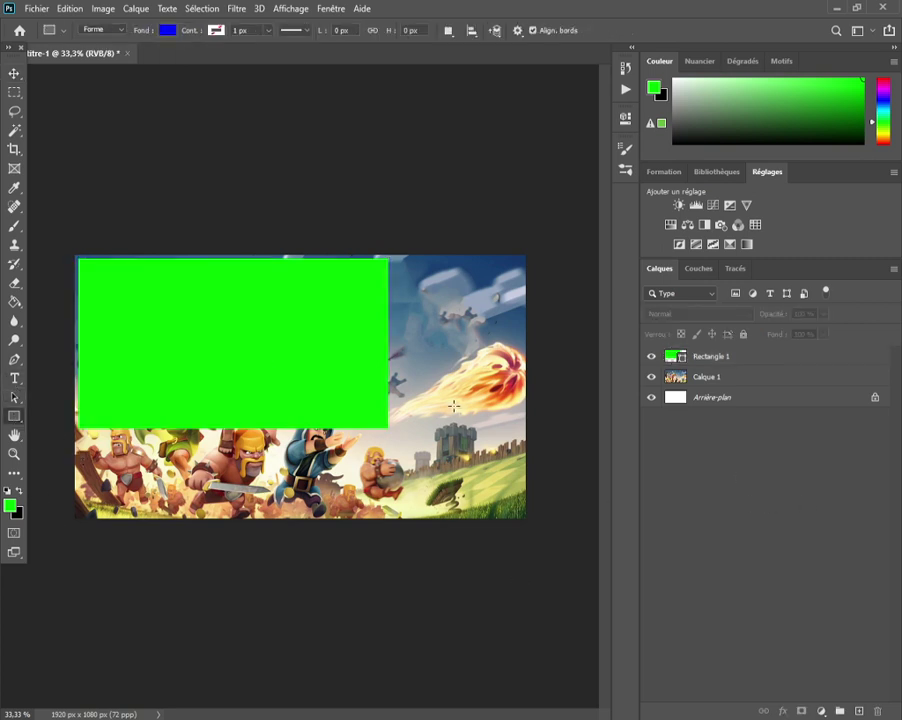
{"action": "left_click_drag", "start_coordinate": [404, 381], "coordinate": [516, 515]}
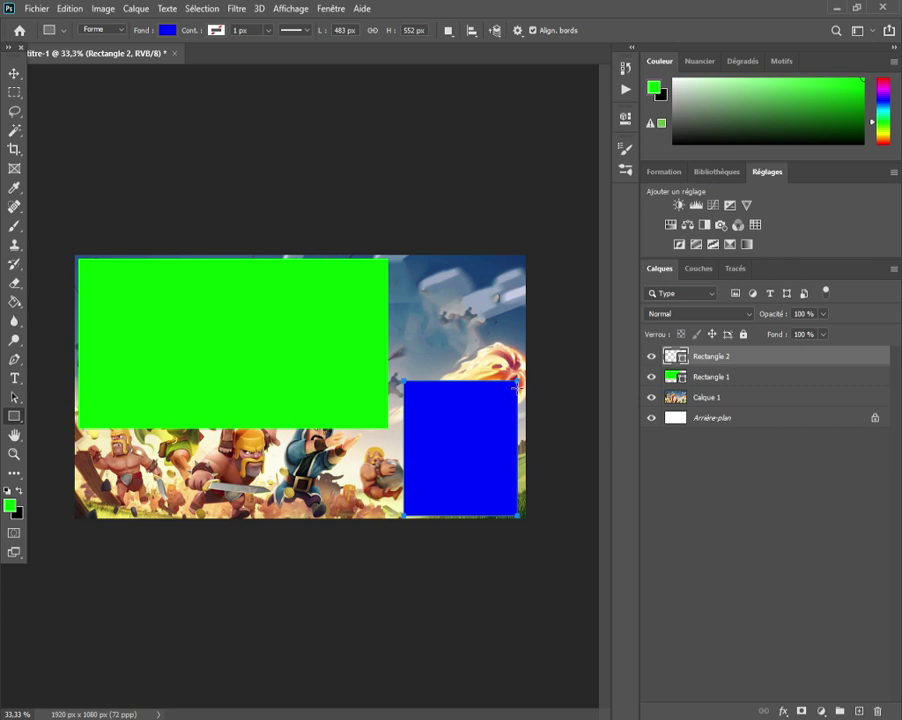
{"action": "left_click", "coordinate": [14, 73]}
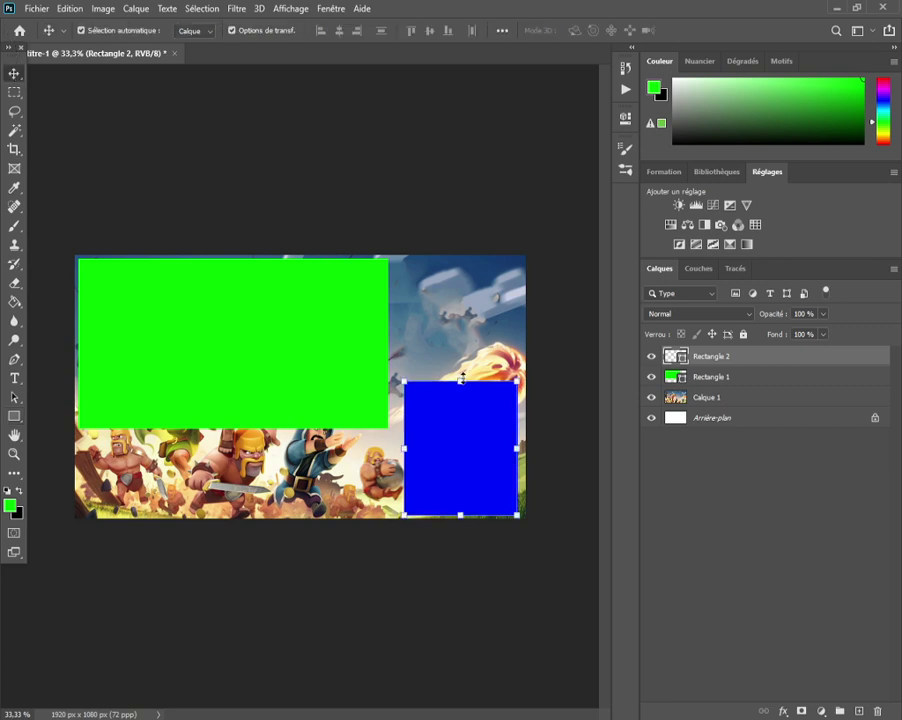
{"action": "left_click_drag", "start_coordinate": [461, 378], "coordinate": [462, 357]}
{"action": "left_click", "coordinate": [572, 419]}
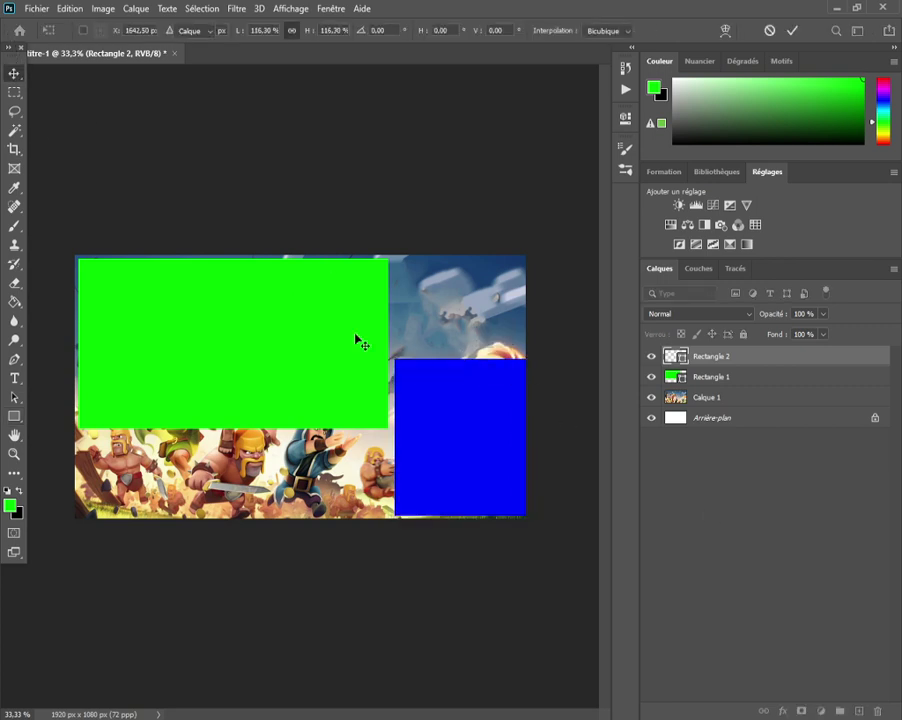
Apply a bright green Color Overlay to the new rectangle and move it flush into the canvas's lower-right corner
{"action": "left_click", "coordinate": [697, 356]}
{"action": "right_click", "coordinate": [712, 355]}
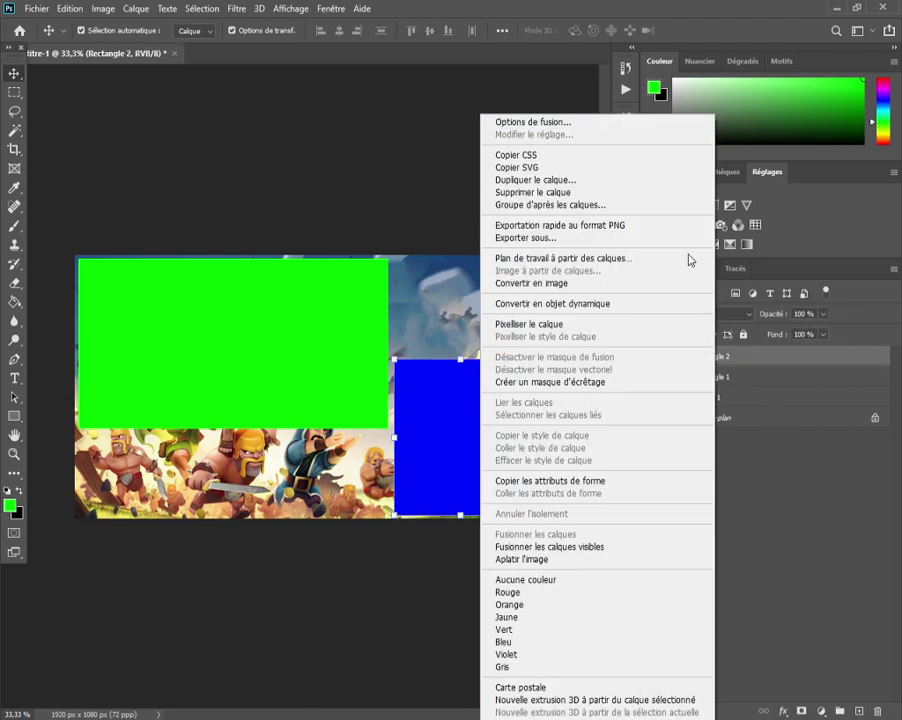
{"action": "left_click", "coordinate": [870, 513]}
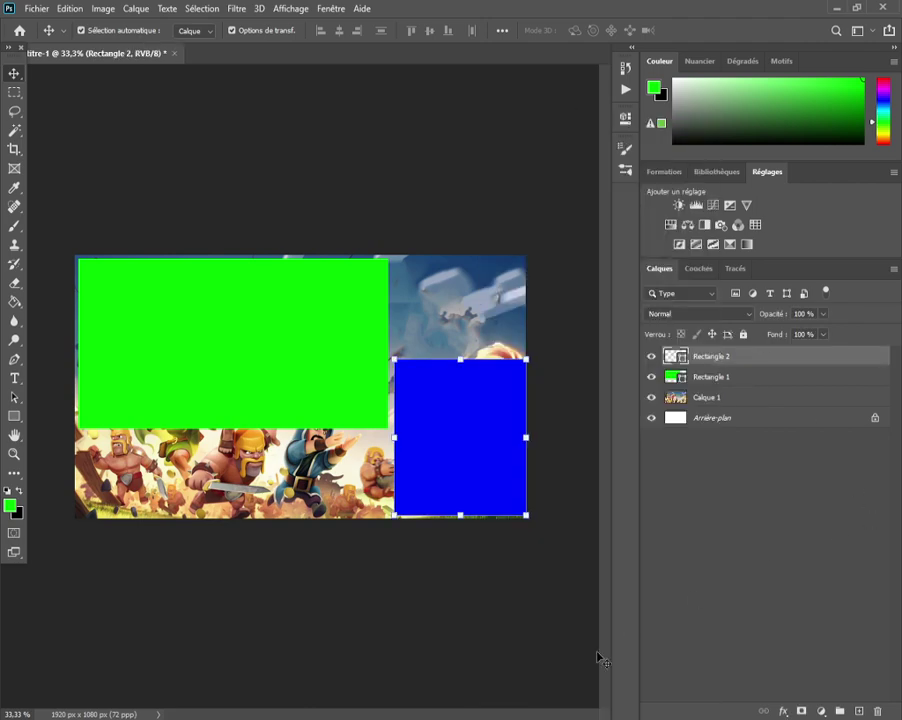
{"action": "right_click", "coordinate": [739, 372]}
{"action": "key", "text": "Escape"}
{"action": "left_click", "coordinate": [290, 488]}
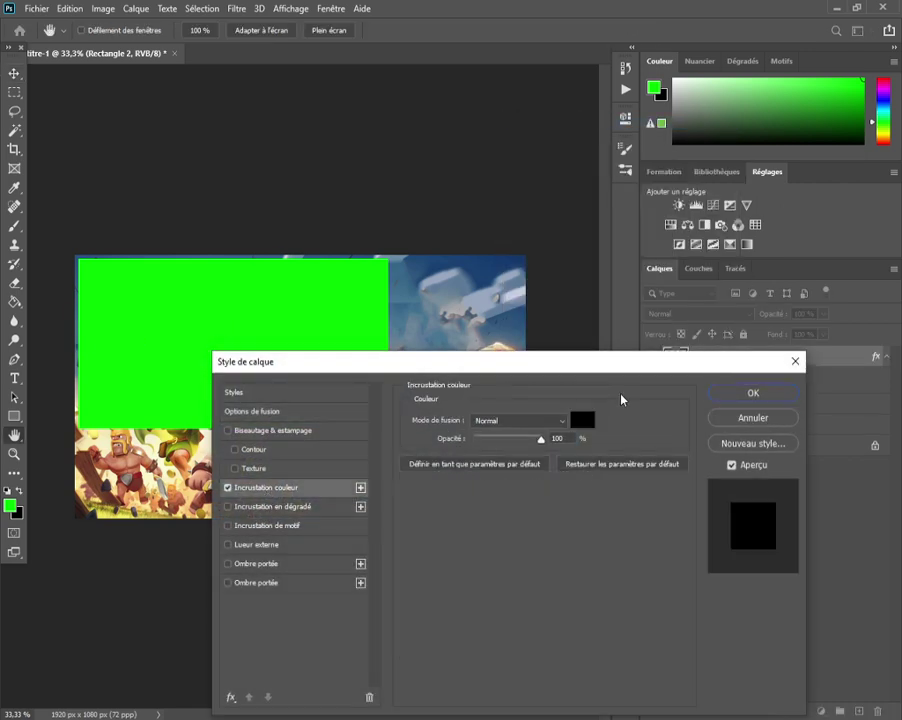
{"action": "left_click", "coordinate": [582, 420]}
{"action": "left_click", "coordinate": [673, 438]}
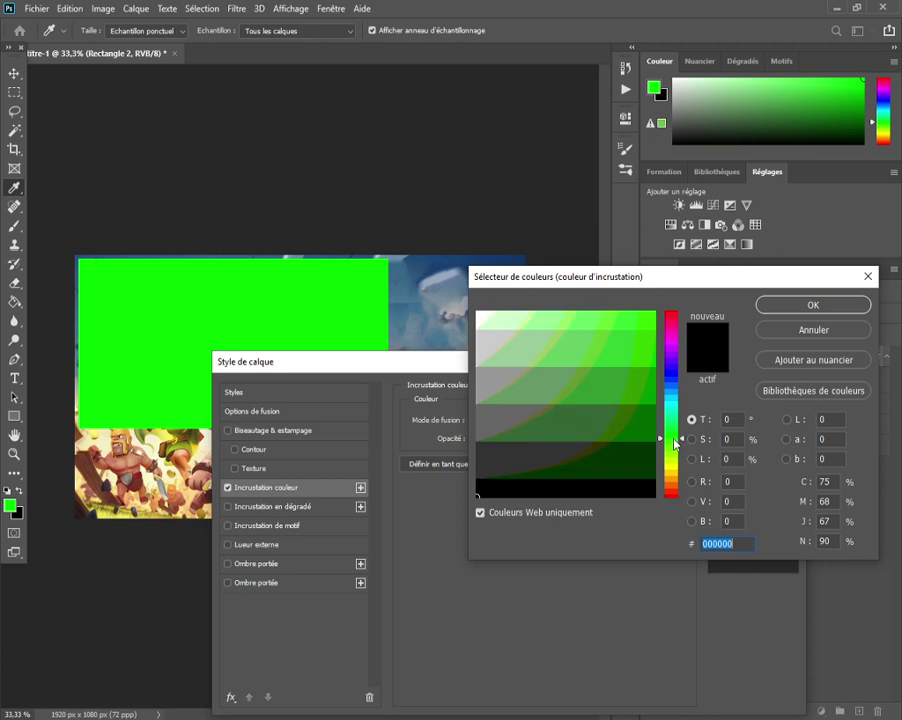
{"action": "left_click_drag", "start_coordinate": [647, 343], "coordinate": [668, 309]}
{"action": "left_click", "coordinate": [790, 306]}
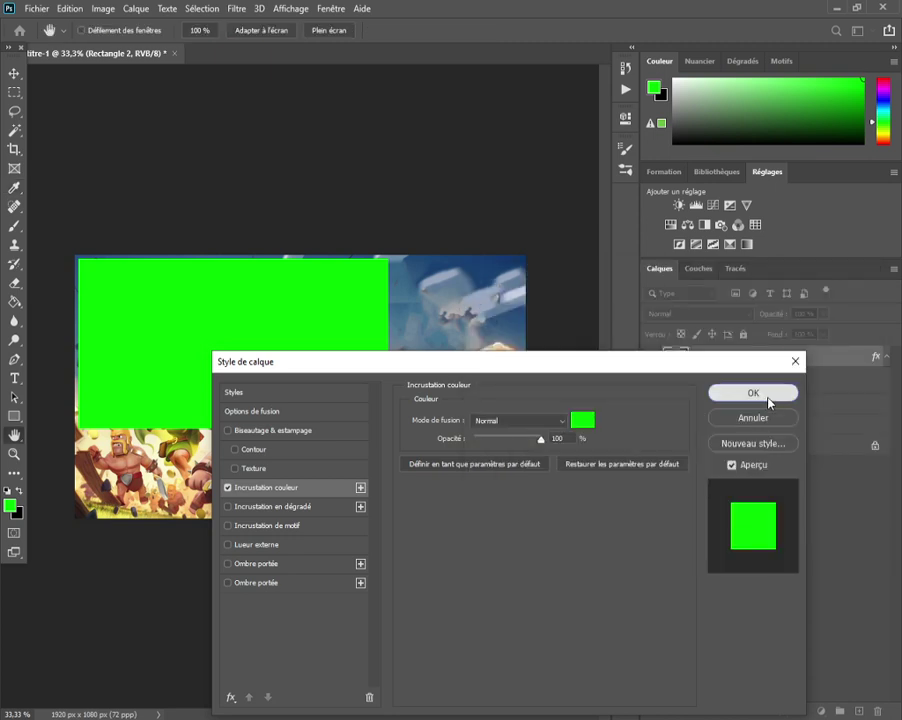
{"action": "left_click", "coordinate": [753, 393]}
{"action": "mouse_move", "coordinate": [462, 431]}
{"action": "left_mouse_down"}
{"action": "mouse_move", "coordinate": [435, 392]}
{"action": "mouse_move", "coordinate": [430, 403]}
{"action": "mouse_move", "coordinate": [460, 434]}
{"action": "left_mouse_up"}
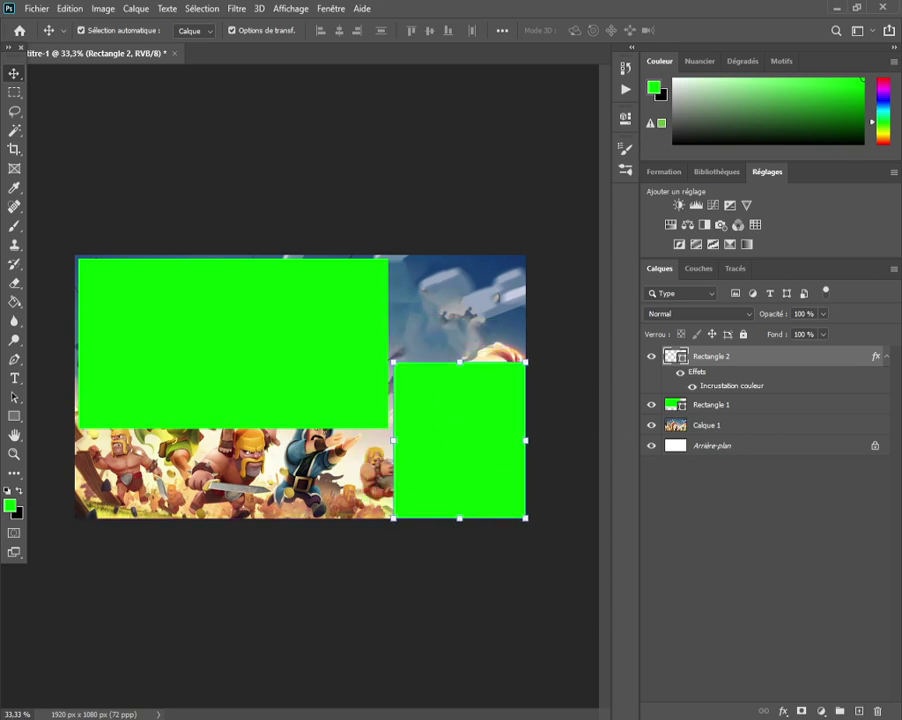
Switch to Chrome and look through the "background clash of clans" image results for a picture to use
{"action": "left_click", "coordinate": [605, 718]}
{"action": "left_click", "coordinate": [605, 718]}
{"action": "left_click", "coordinate": [740, 600]}
{"action": "left_click", "coordinate": [575, 718]}
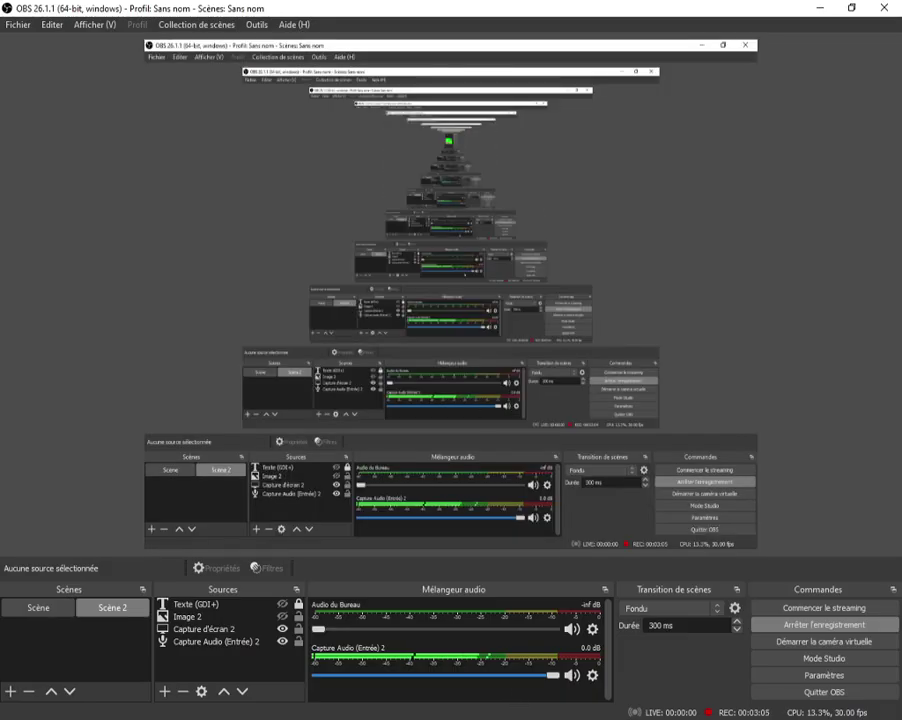
{"action": "left_click", "coordinate": [575, 718]}
{"action": "key", "text": "alt+Tab"}
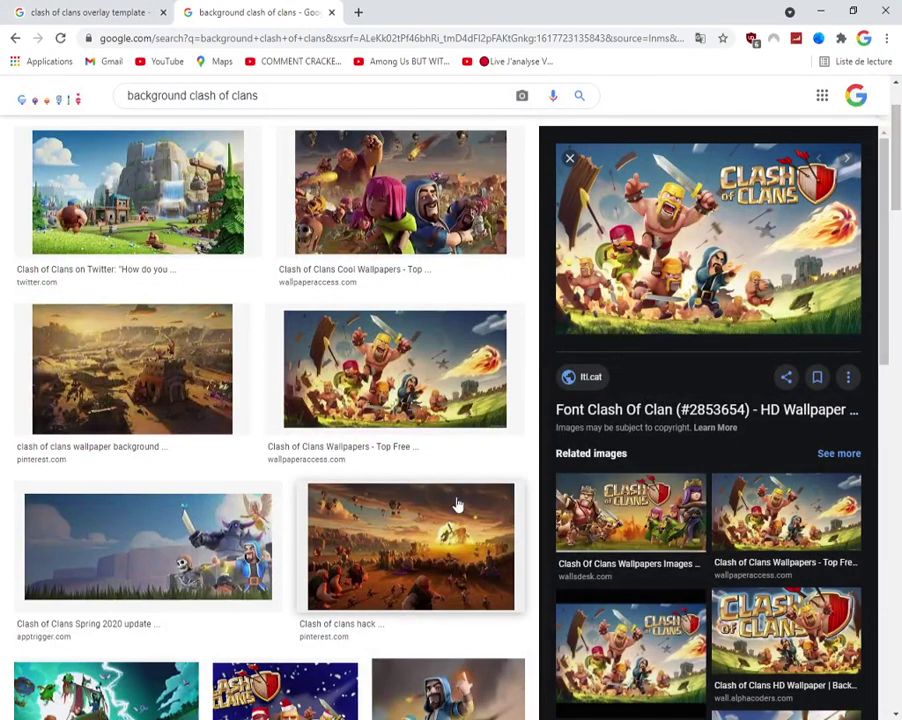
{"action": "scroll", "coordinate": [201, 502], "scroll_direction": "down", "scroll_amount": 5}
{"action": "scroll", "coordinate": [230, 500], "scroll_direction": "up", "scroll_amount": 3}
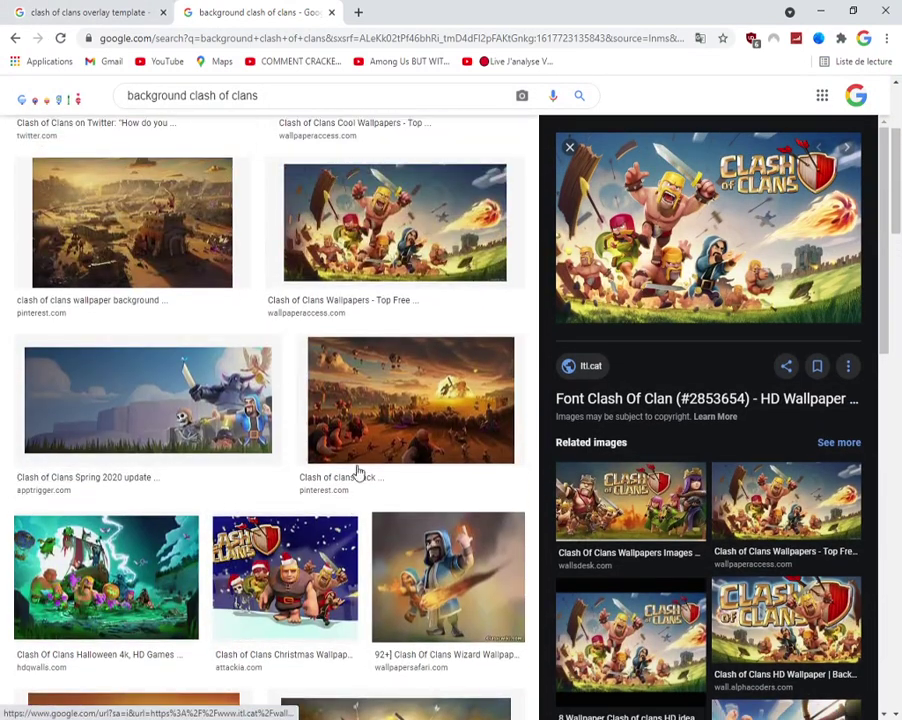
{"action": "scroll", "coordinate": [358, 474], "scroll_direction": "up", "scroll_amount": 3}
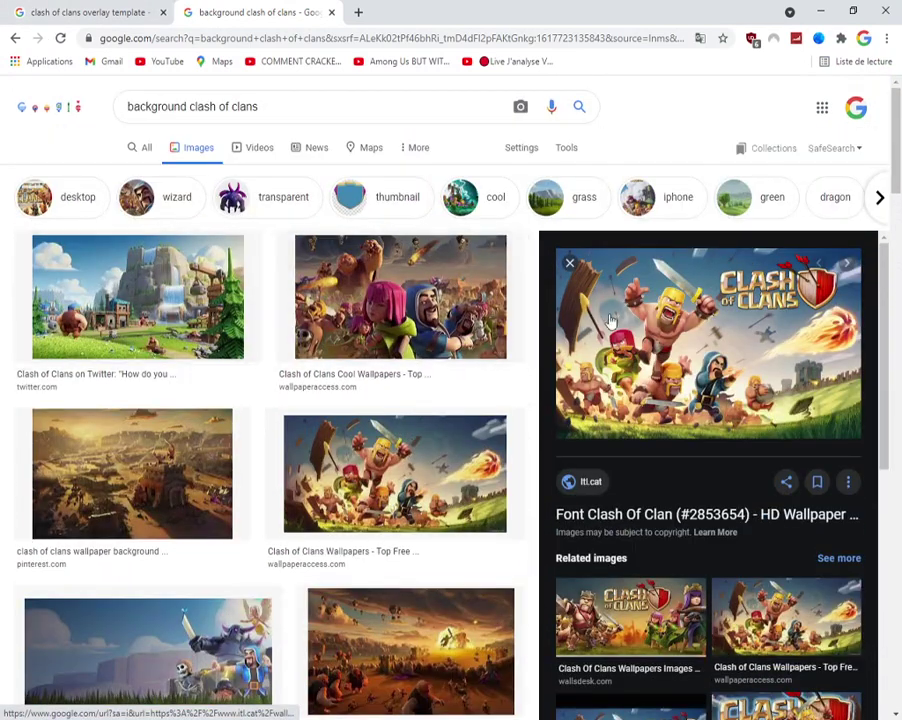
{"action": "scroll", "coordinate": [762, 420], "scroll_direction": "down", "scroll_amount": 2}
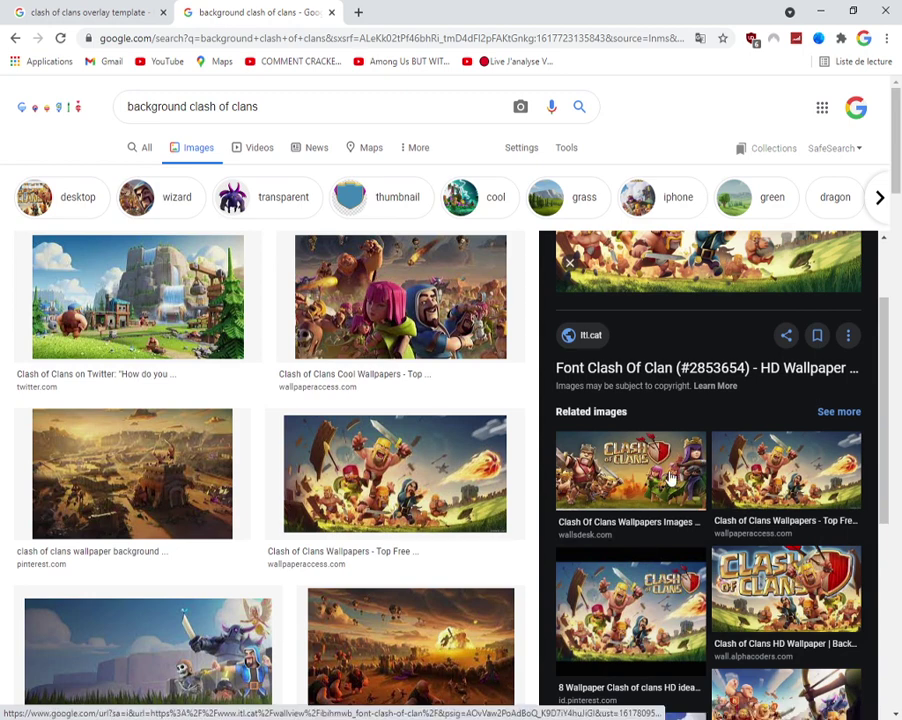
{"action": "scroll", "coordinate": [683, 578], "scroll_direction": "up", "scroll_amount": 2}
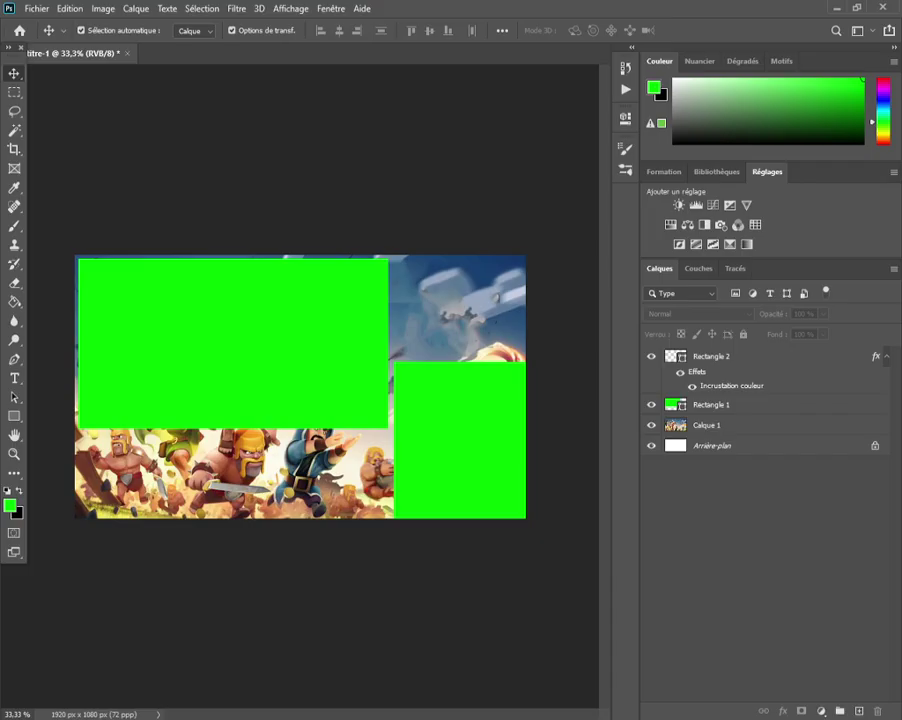
Try covering the lower-right rectangle with a pasted wallpaper copy scaled to 46.06 % wide and 97.94 % high, and delete that copy
{"action": "key", "text": "ctrl+v"}
{"action": "left_click_drag", "start_coordinate": [424, 498], "coordinate": [393, 483]}
{"action": "left_click_drag", "start_coordinate": [290, 420], "coordinate": [422, 384]}
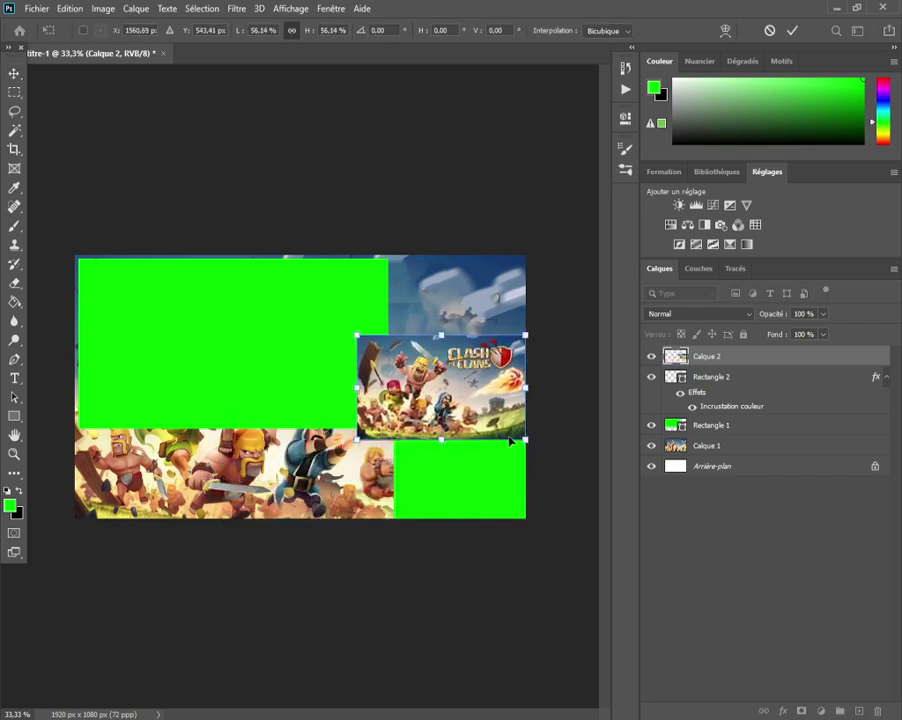
{"action": "left_click_drag", "start_coordinate": [522, 436], "coordinate": [492, 516]}
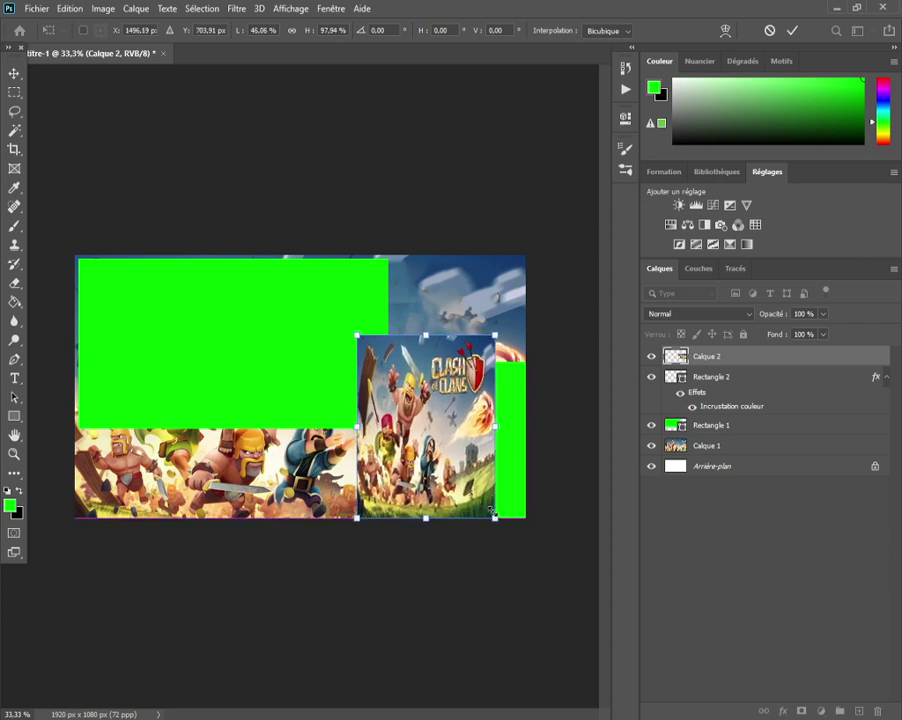
{"action": "left_click_drag", "start_coordinate": [446, 438], "coordinate": [473, 440]}
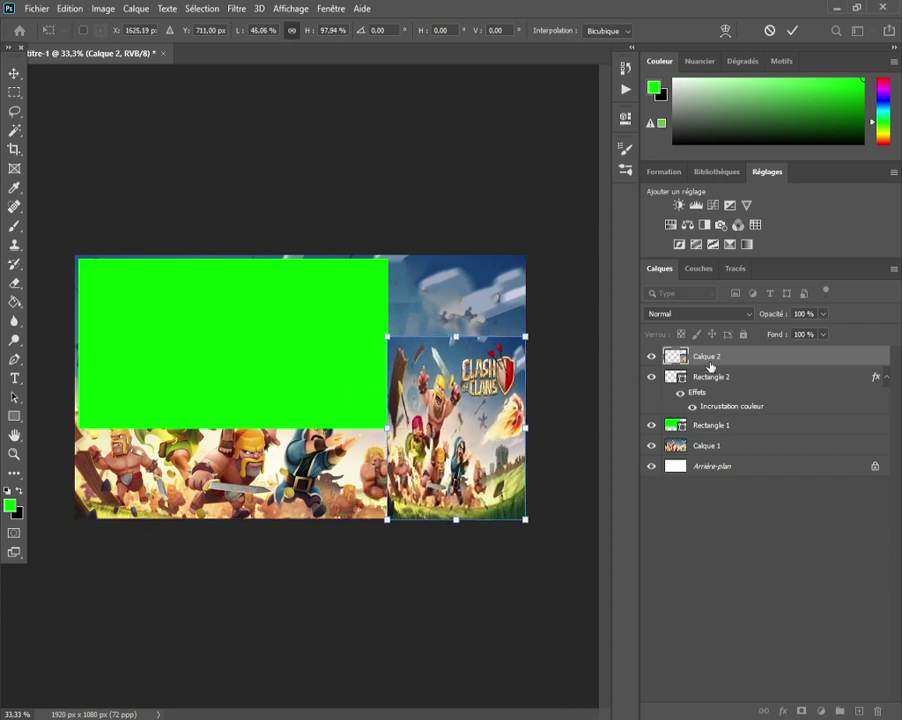
{"action": "key", "text": "Return"}
{"action": "key", "text": "Delete"}
Check the reference overlay in Chrome's "clash of clans overlay template" image results and return to Photoshop
{"action": "key", "text": "alt+Tab"}
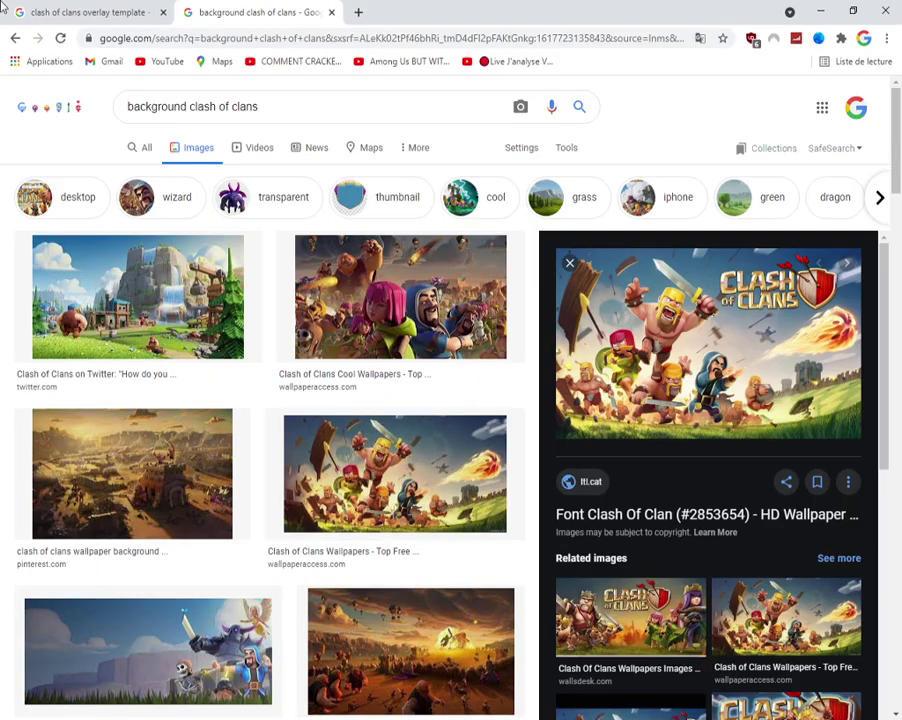
{"action": "left_click", "coordinate": [95, 10]}
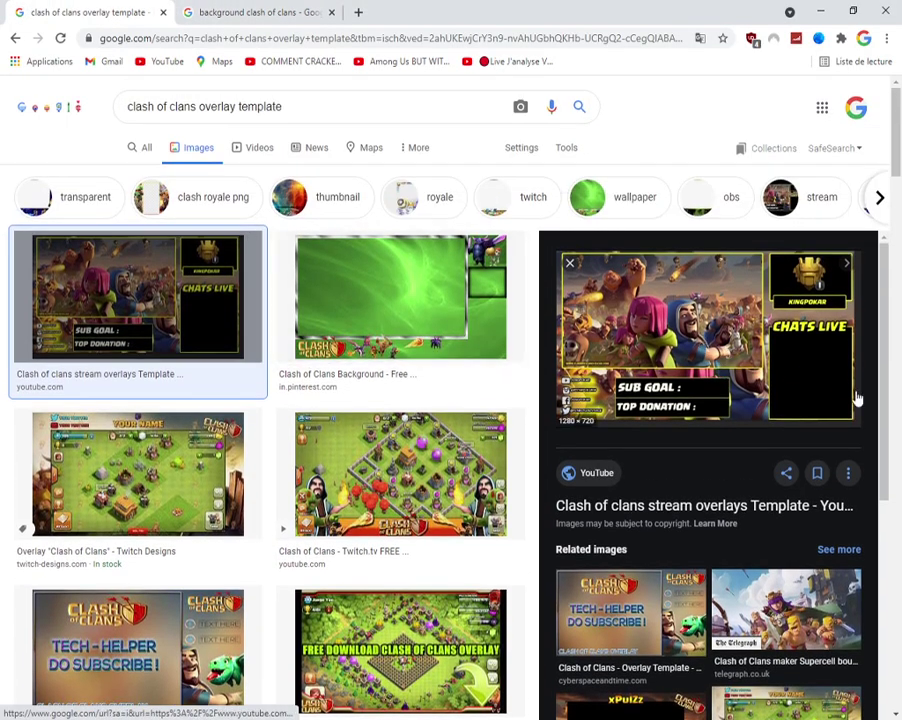
{"action": "left_click", "coordinate": [277, 11]}
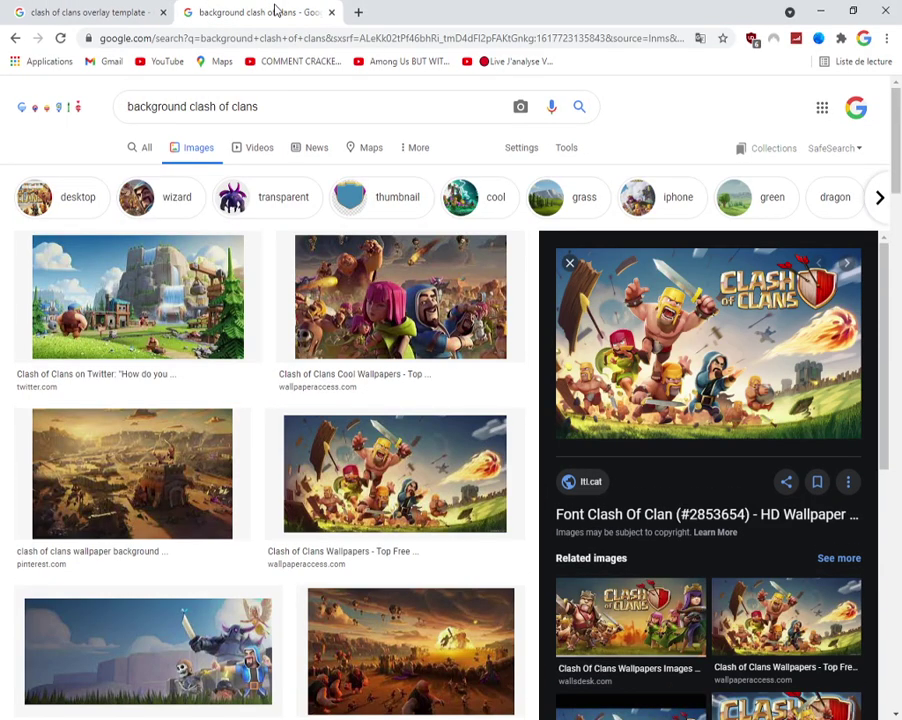
{"action": "left_click", "coordinate": [584, 717]}
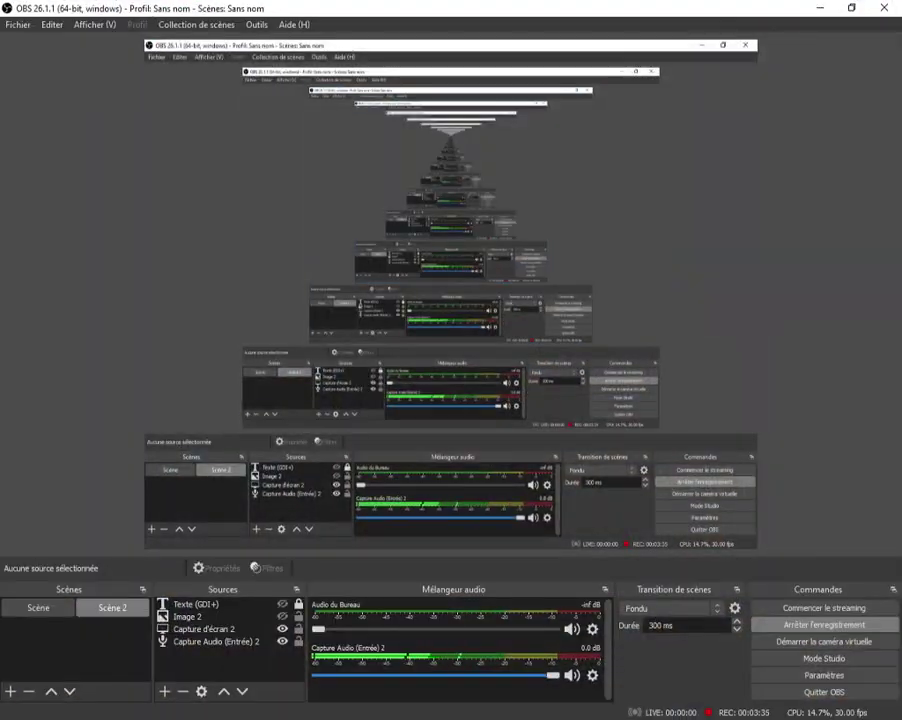
{"action": "left_click", "coordinate": [584, 717]}
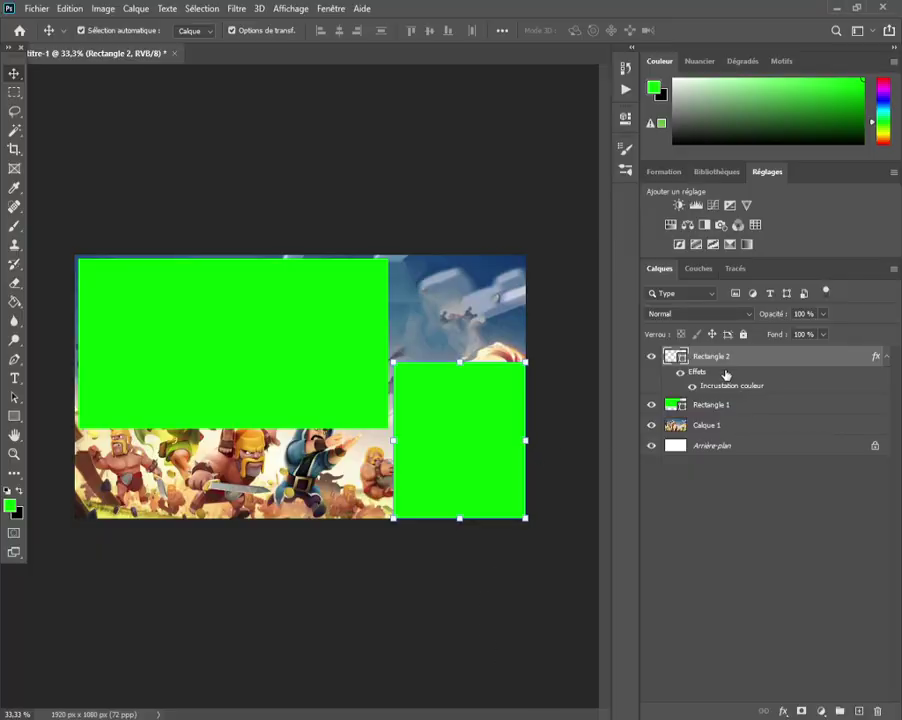
Turn off the lower-right rectangle's Color Overlay and apply a blue-to-violet Gradient Overlay instead
{"action": "right_click", "coordinate": [728, 371]}
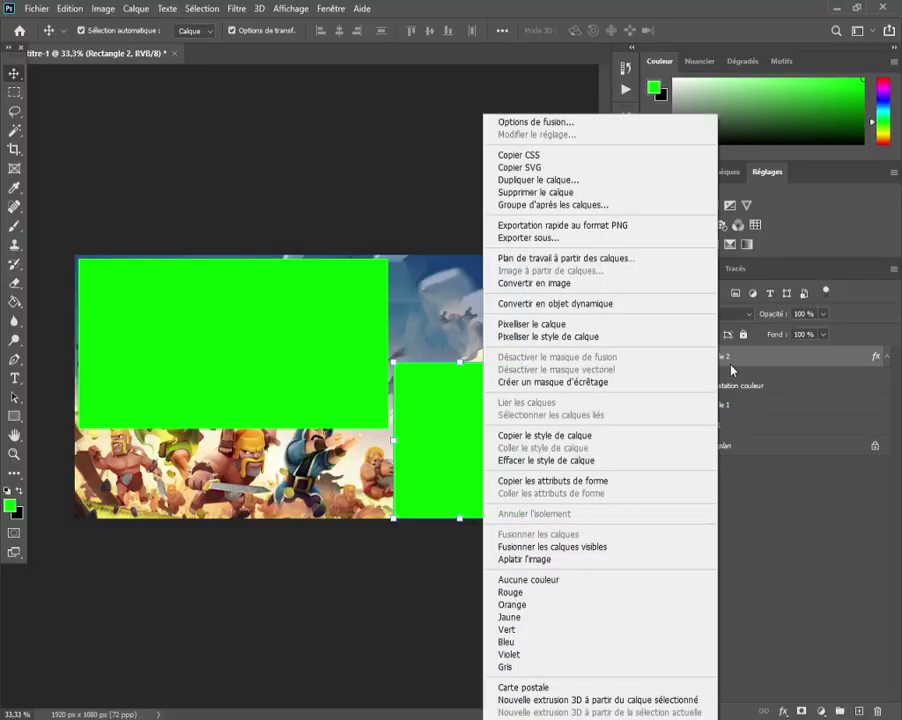
{"action": "left_click", "coordinate": [513, 124]}
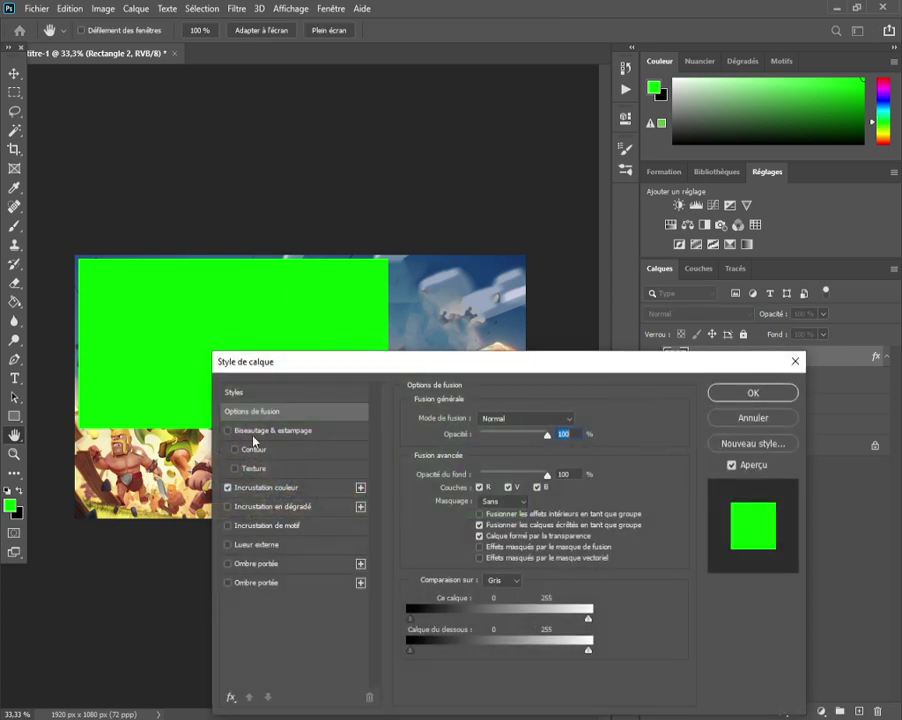
{"action": "left_click", "coordinate": [272, 506]}
{"action": "left_click", "coordinate": [290, 487]}
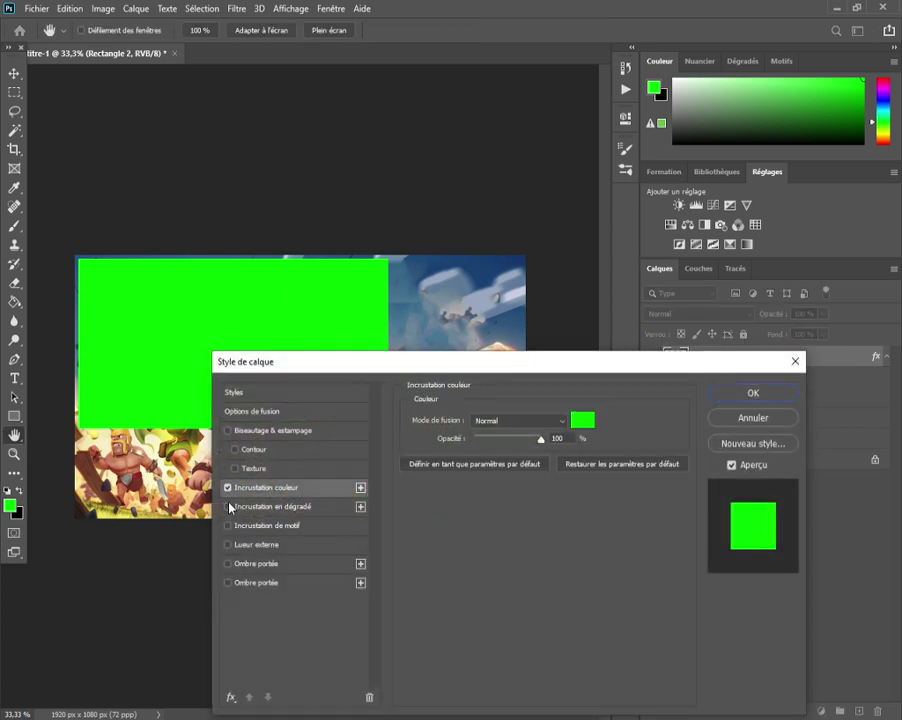
{"action": "left_click", "coordinate": [228, 487]}
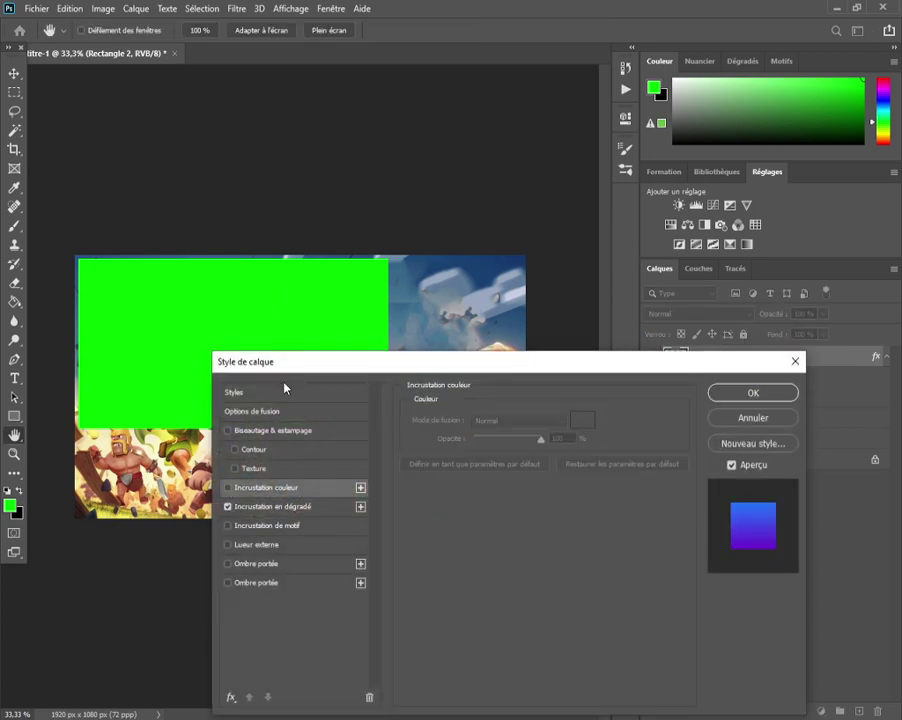
{"action": "left_click_drag", "start_coordinate": [281, 364], "coordinate": [168, 440]}
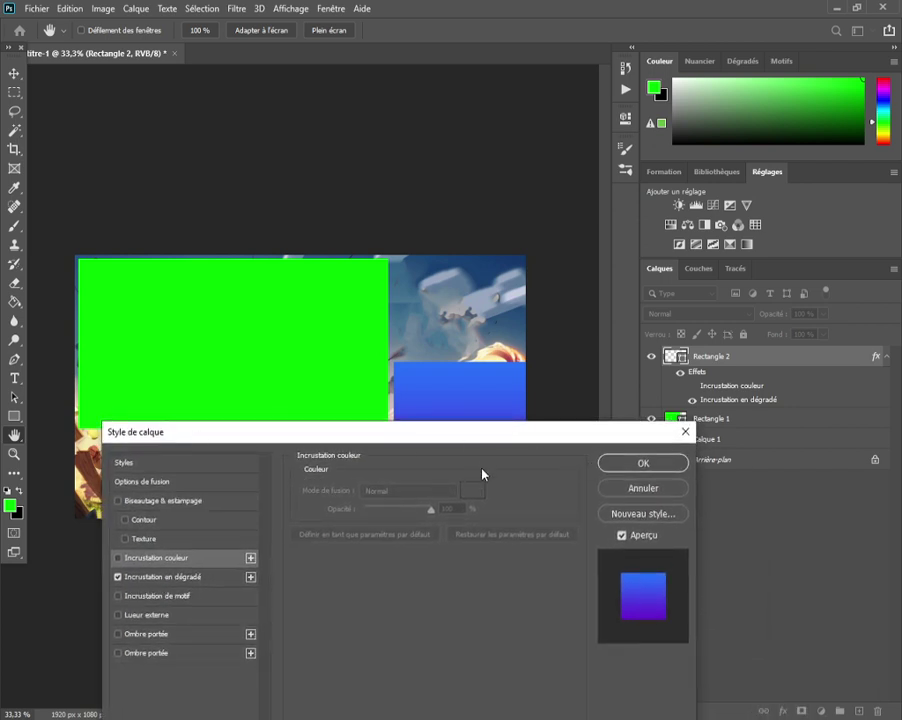
{"action": "left_click", "coordinate": [640, 464]}
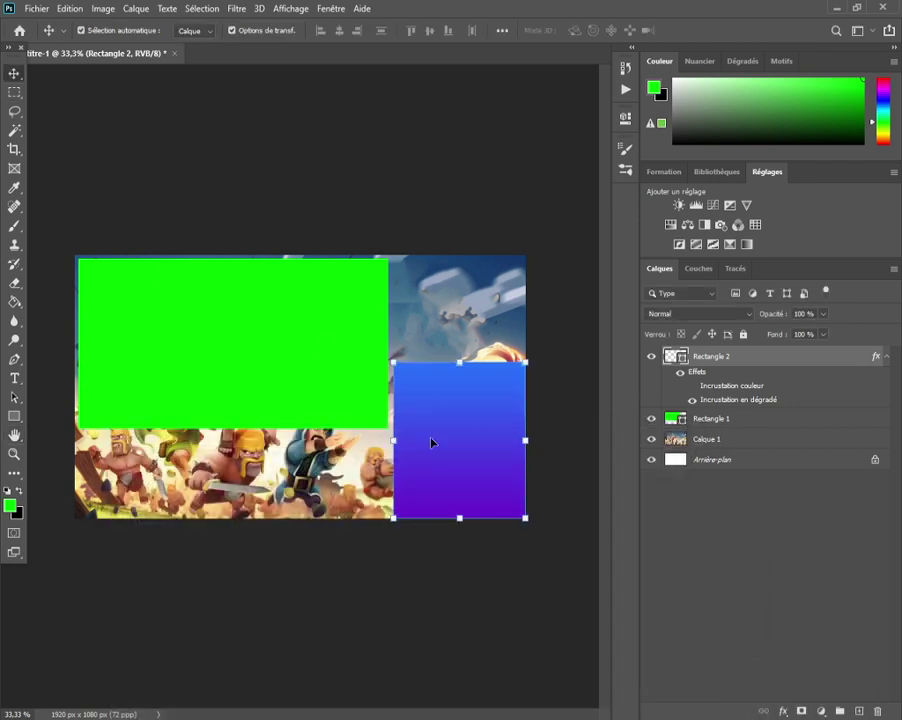
Nudge the lower-right gradient rectangle about 10 px to the left and deselect it
{"action": "key", "text": "Left"}
{"action": "key", "text": "Left"}
{"action": "key", "text": "Left"}
{"action": "key", "text": "Left"}
{"action": "key", "text": "Left"}
{"action": "key", "text": "Left"}
{"action": "key", "text": "Left"}
{"action": "key", "text": "Left"}
{"action": "key", "text": "Left"}
{"action": "key", "text": "Left"}
{"action": "left_click", "coordinate": [724, 534]}
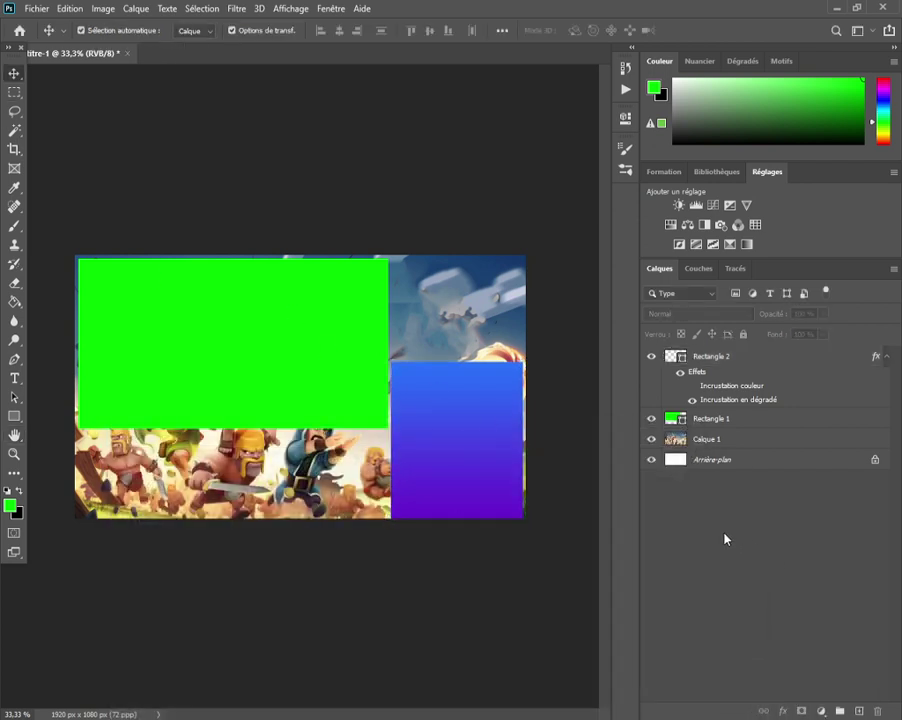
Draw a rounded rectangle with a 10 px corner radius and place it directly above the lower-right gradient rectangle
{"action": "left_click", "coordinate": [13, 399]}
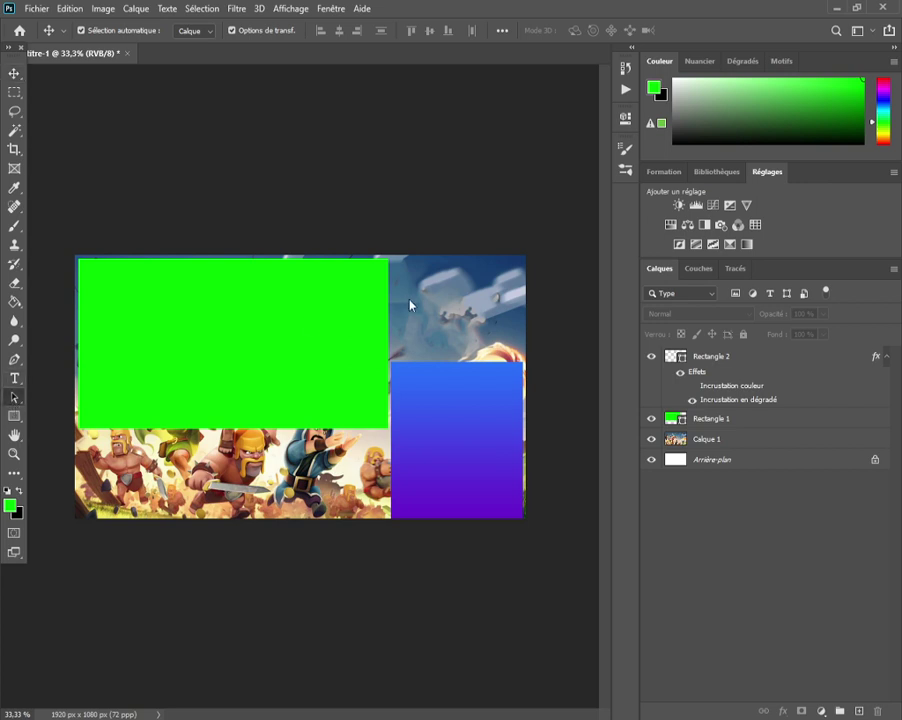
{"action": "left_click", "coordinate": [14, 420]}
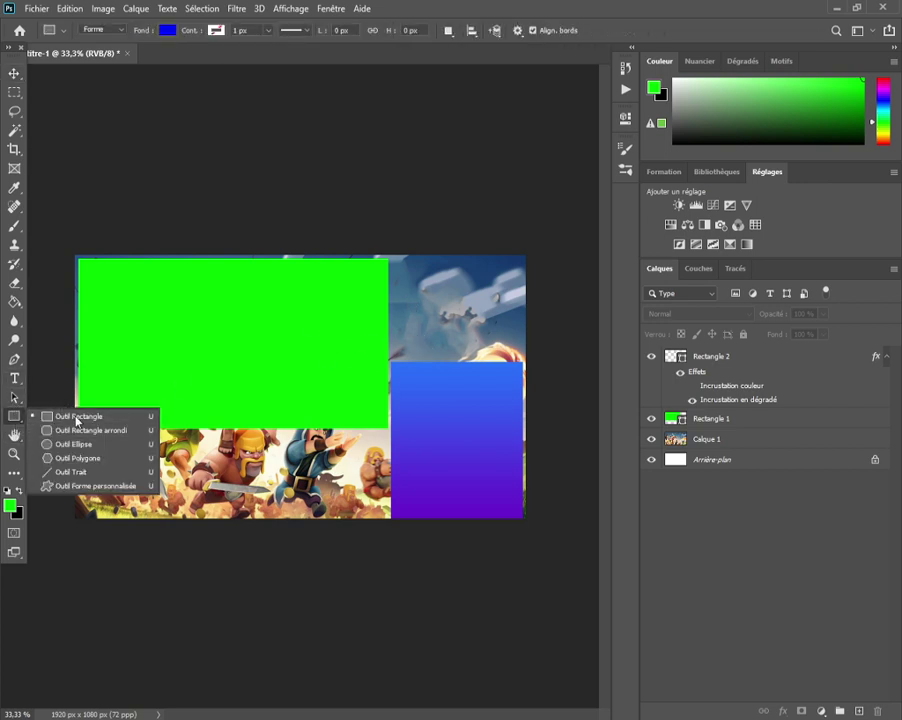
{"action": "left_click", "coordinate": [118, 432]}
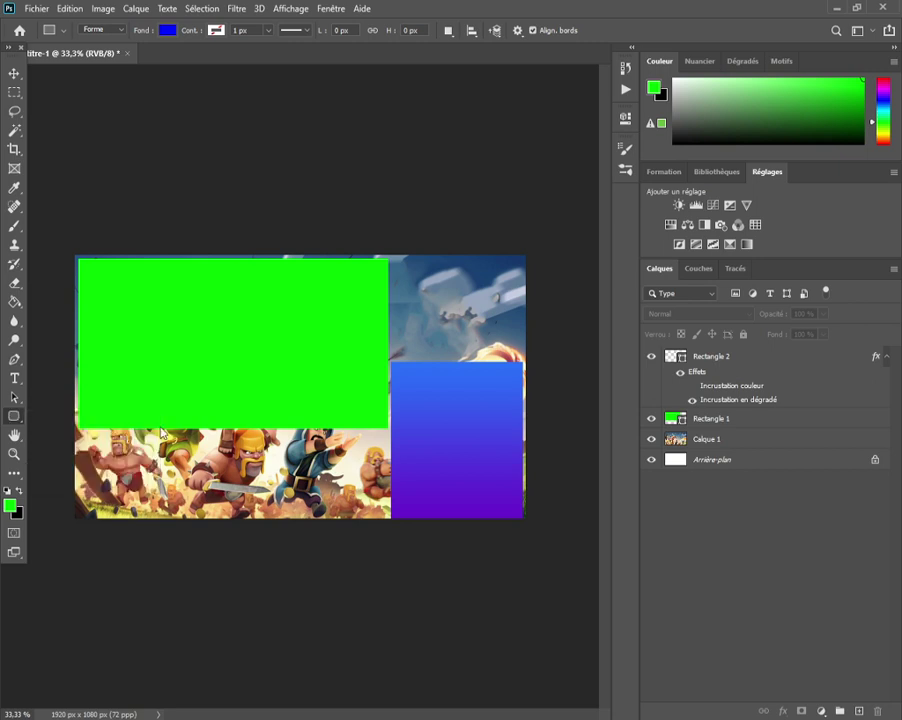
{"action": "left_click_drag", "start_coordinate": [415, 326], "coordinate": [511, 394]}
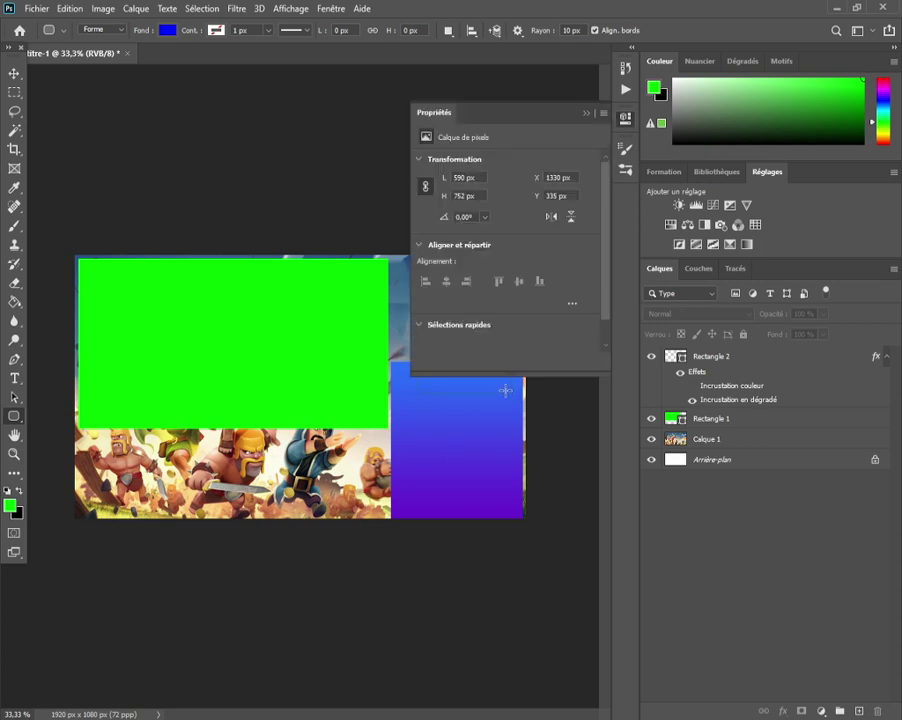
{"action": "left_click", "coordinate": [13, 75]}
{"action": "left_click_drag", "start_coordinate": [484, 363], "coordinate": [482, 332]}
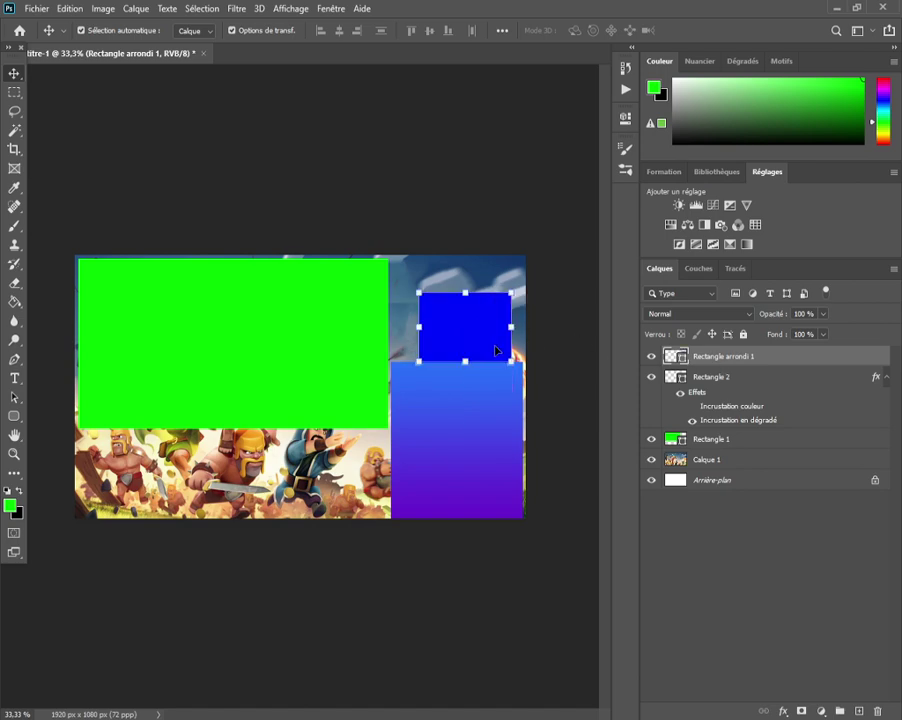
Try a Gradient Overlay on the rounded rectangle using the first preset of the Bleus gradient folder
{"action": "right_click", "coordinate": [714, 355]}
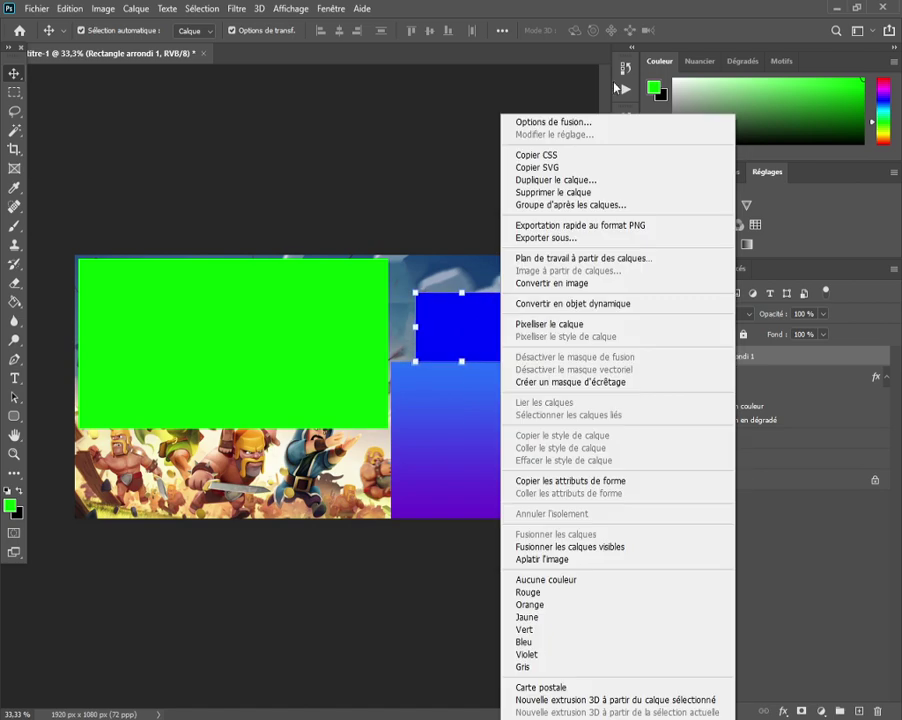
{"action": "left_click", "coordinate": [553, 122]}
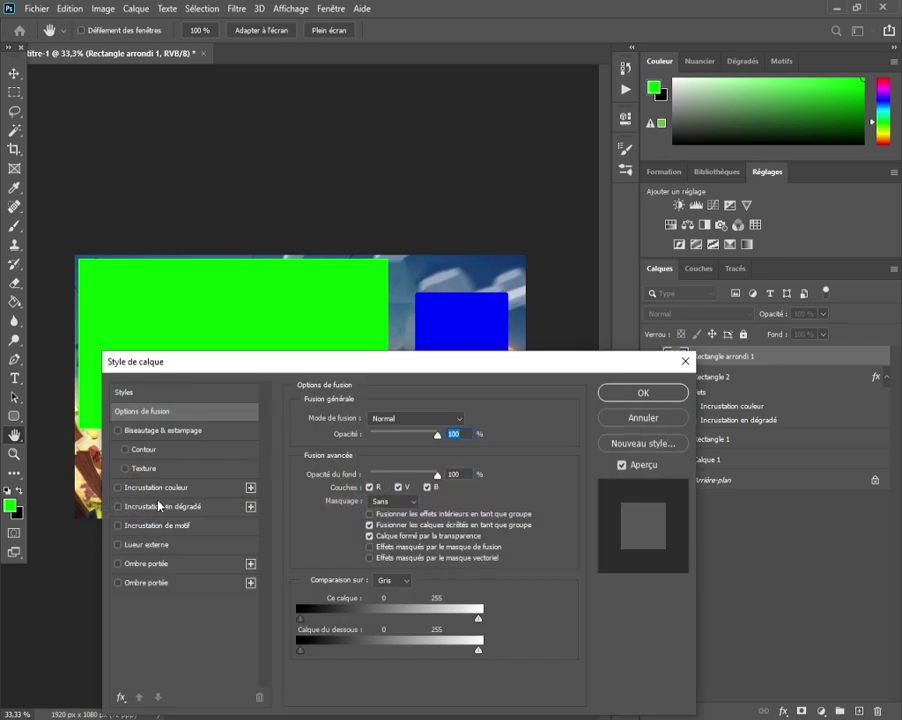
{"action": "left_click", "coordinate": [158, 506]}
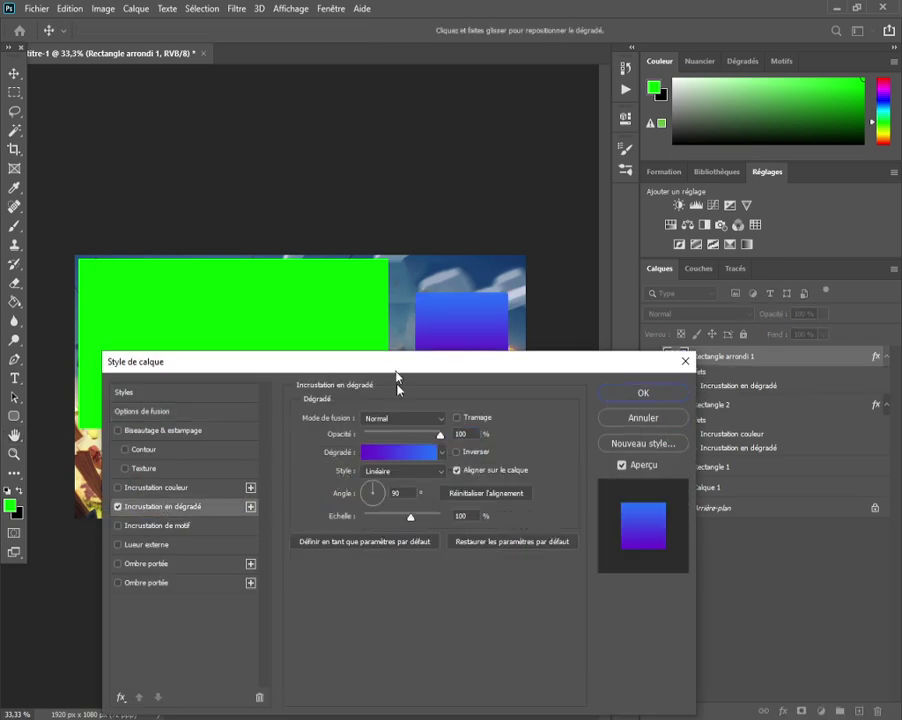
{"action": "left_click_drag", "start_coordinate": [397, 376], "coordinate": [505, 462]}
{"action": "left_click", "coordinate": [537, 553]}
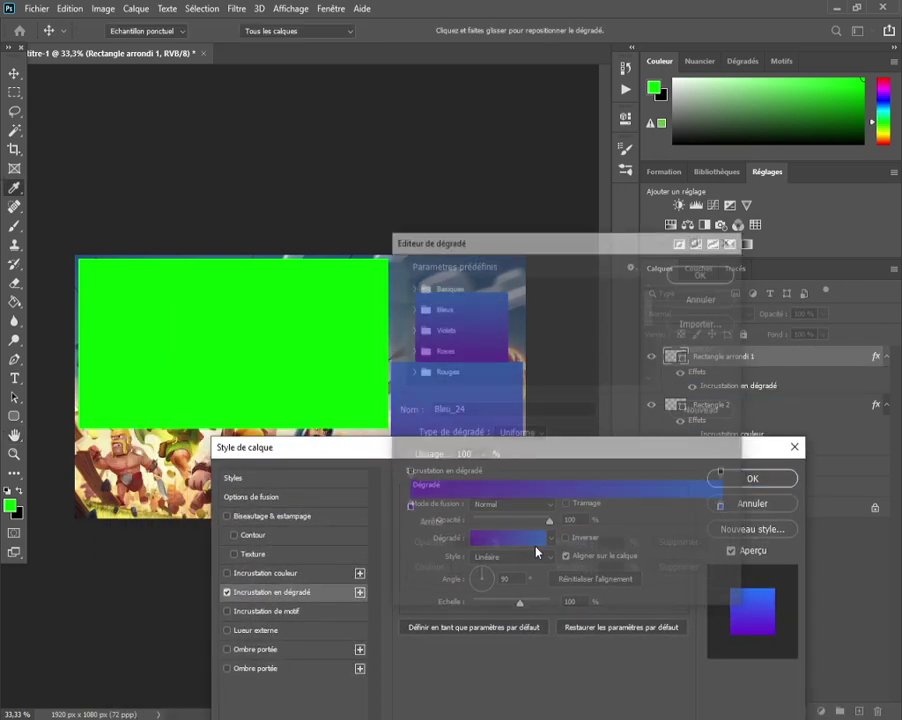
{"action": "left_click", "coordinate": [410, 307]}
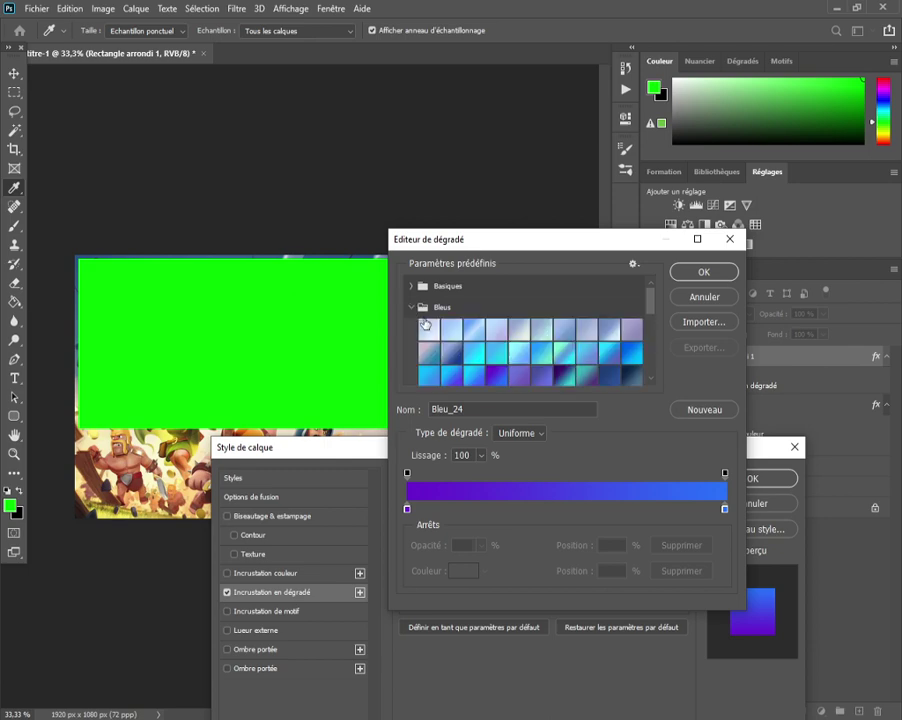
{"action": "left_click", "coordinate": [427, 325]}
{"action": "left_click", "coordinate": [683, 276]}
Give the rounded rectangle a black (000000) Color Overlay instead of the Gradient Overlay and shift it slightly left
{"action": "left_click", "coordinate": [227, 574]}
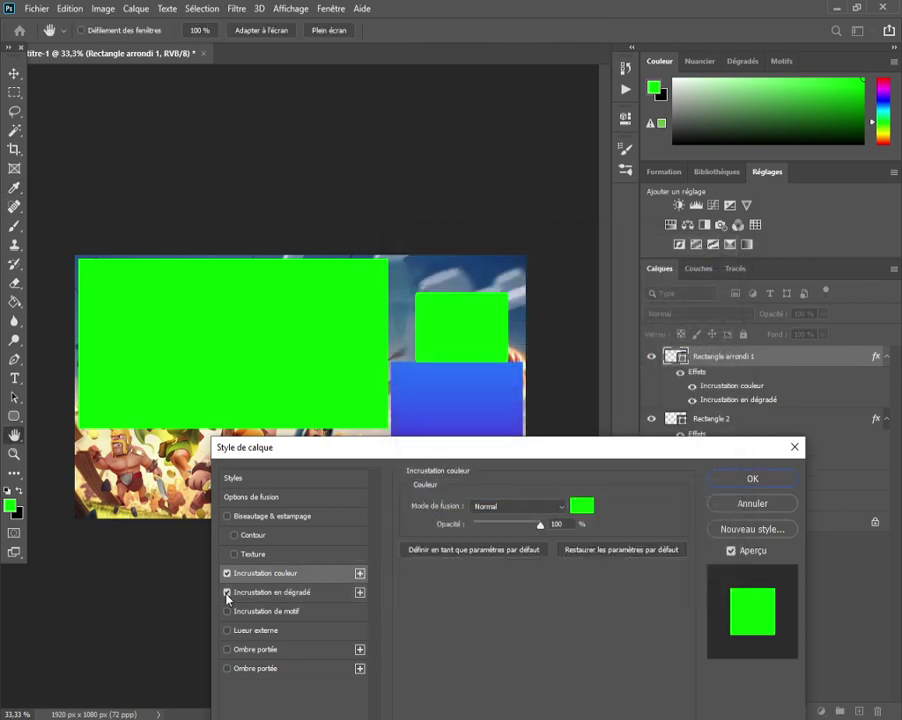
{"action": "left_click", "coordinate": [590, 503]}
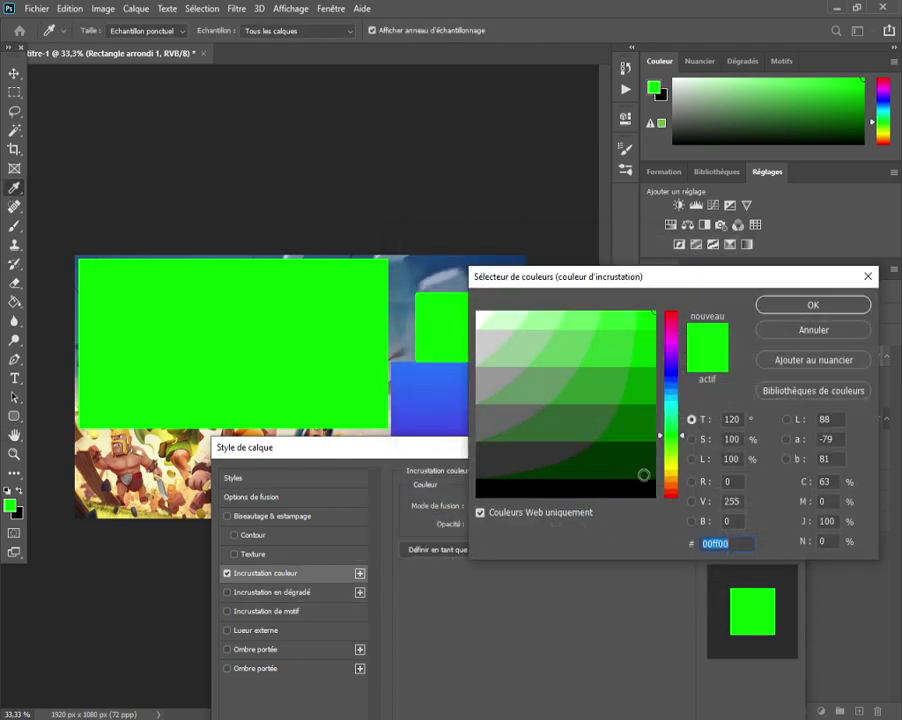
{"action": "type", "text": "000000"}
{"action": "left_click", "coordinate": [809, 302]}
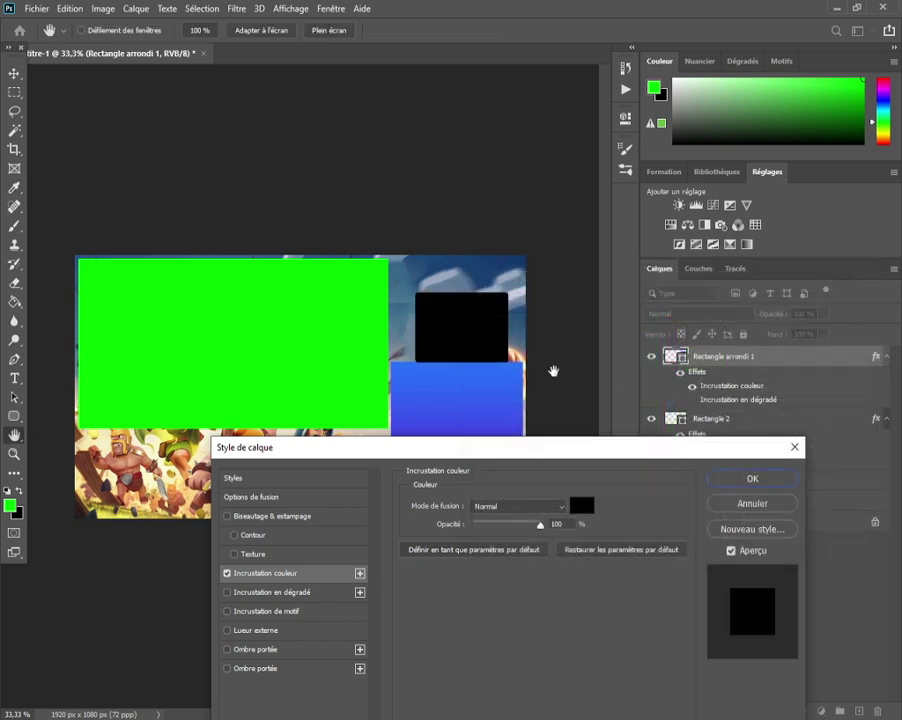
{"action": "left_click", "coordinate": [752, 478]}
{"action": "left_click_drag", "start_coordinate": [478, 314], "coordinate": [447, 322]}
{"action": "left_click", "coordinate": [722, 540]}
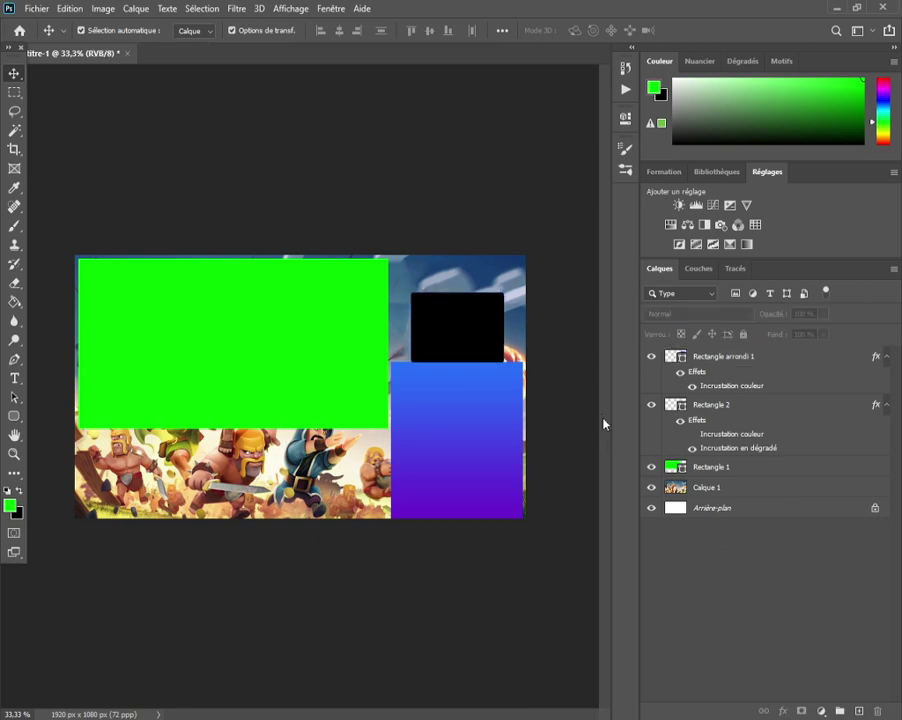
Switch the lower-right rectangle from its Gradient Overlay to a black Color Overlay
{"action": "right_click", "coordinate": [745, 378]}
{"action": "right_click", "coordinate": [712, 404]}
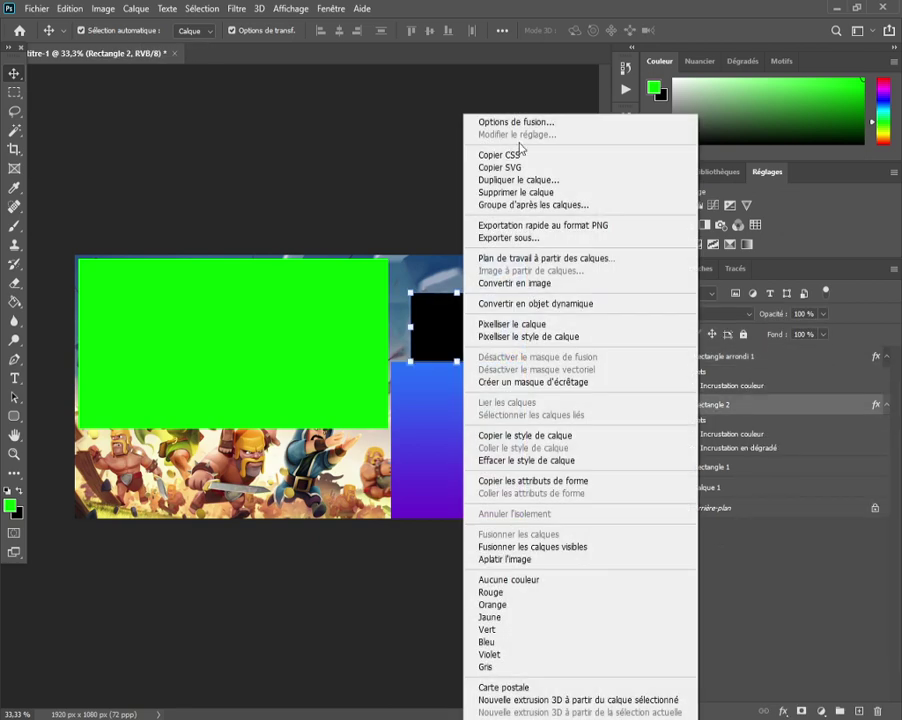
{"action": "left_click", "coordinate": [512, 122]}
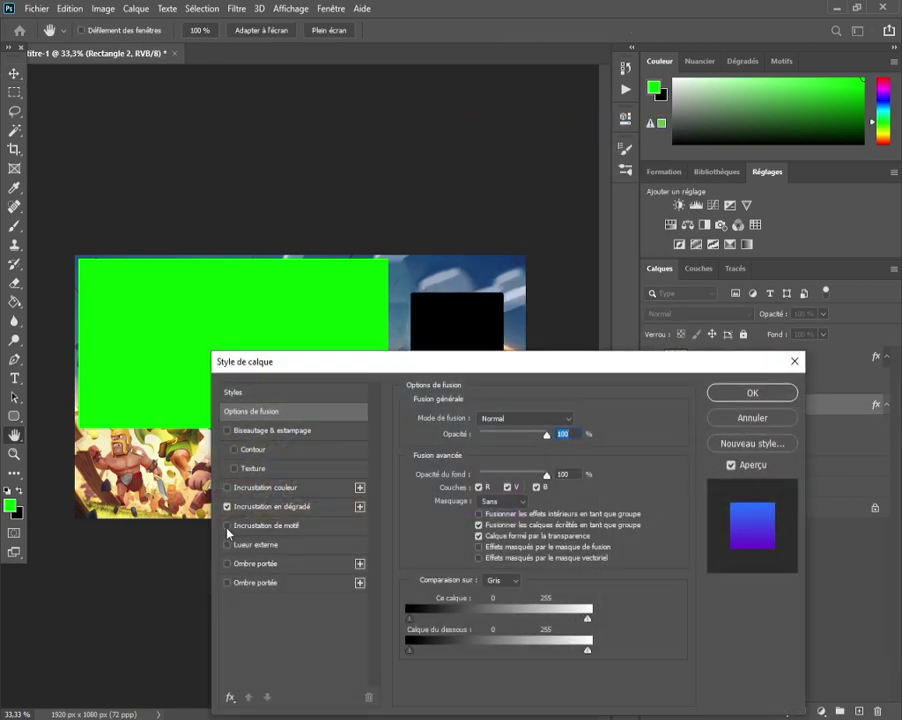
{"action": "left_click", "coordinate": [228, 507]}
{"action": "left_click", "coordinate": [236, 488]}
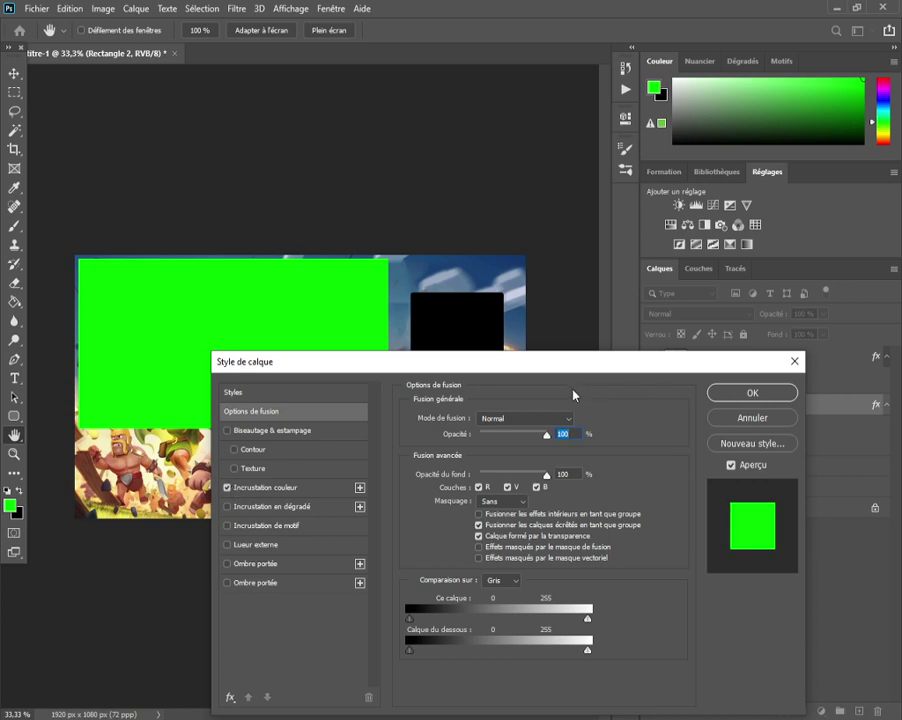
{"action": "left_click", "coordinate": [255, 488]}
{"action": "left_click", "coordinate": [589, 429]}
{"action": "left_click_drag", "start_coordinate": [589, 429], "coordinate": [592, 494]}
{"action": "left_click", "coordinate": [803, 309]}
{"action": "left_click", "coordinate": [732, 400]}
{"action": "left_click", "coordinate": [735, 397]}
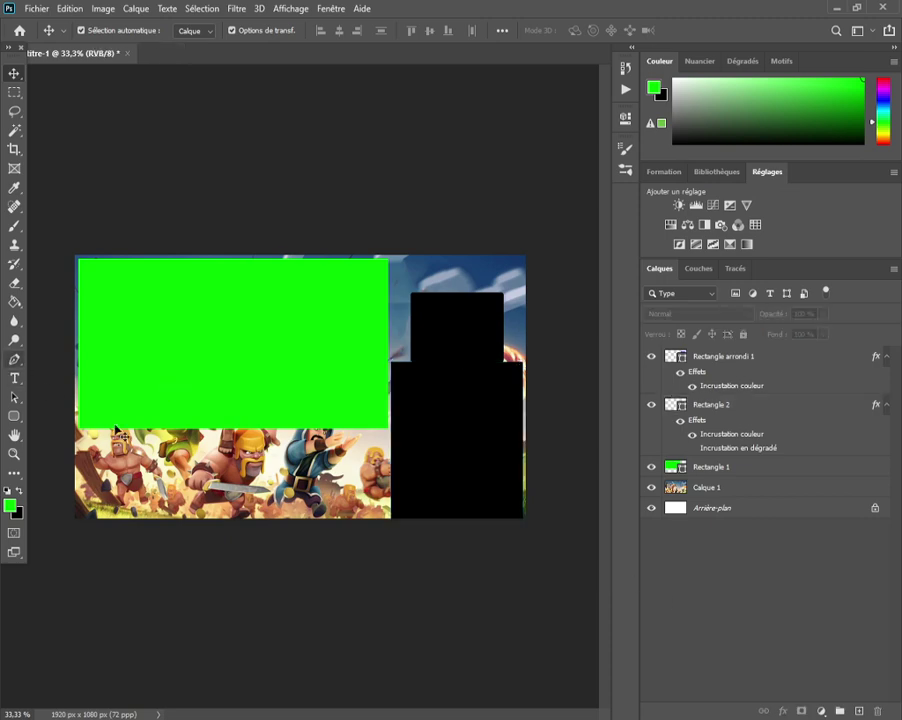
Add a white (ffffff) Drop Shadow with a size of 38 px to the lower-right rectangle
{"action": "left_click", "coordinate": [458, 404]}
{"action": "right_click", "coordinate": [458, 404]}
{"action": "right_click", "coordinate": [709, 408]}
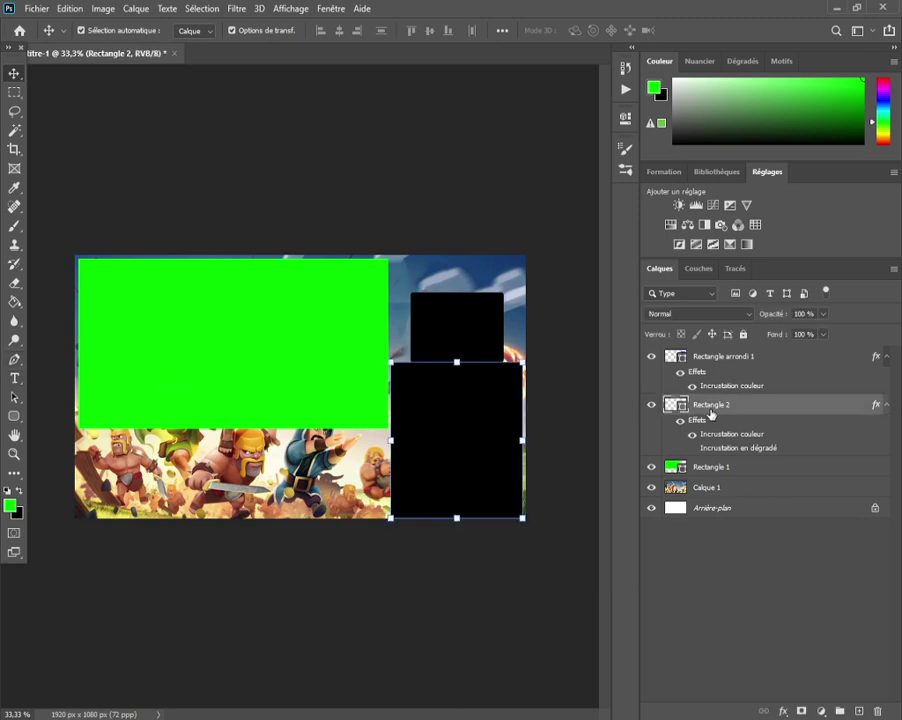
{"action": "left_click", "coordinate": [559, 122]}
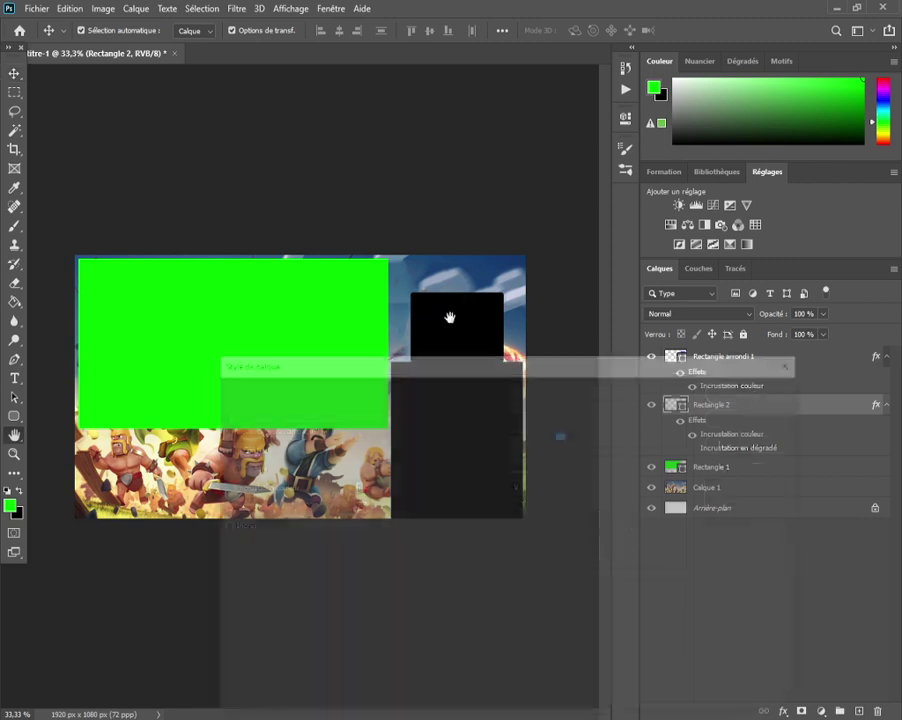
{"action": "left_click", "coordinate": [268, 567]}
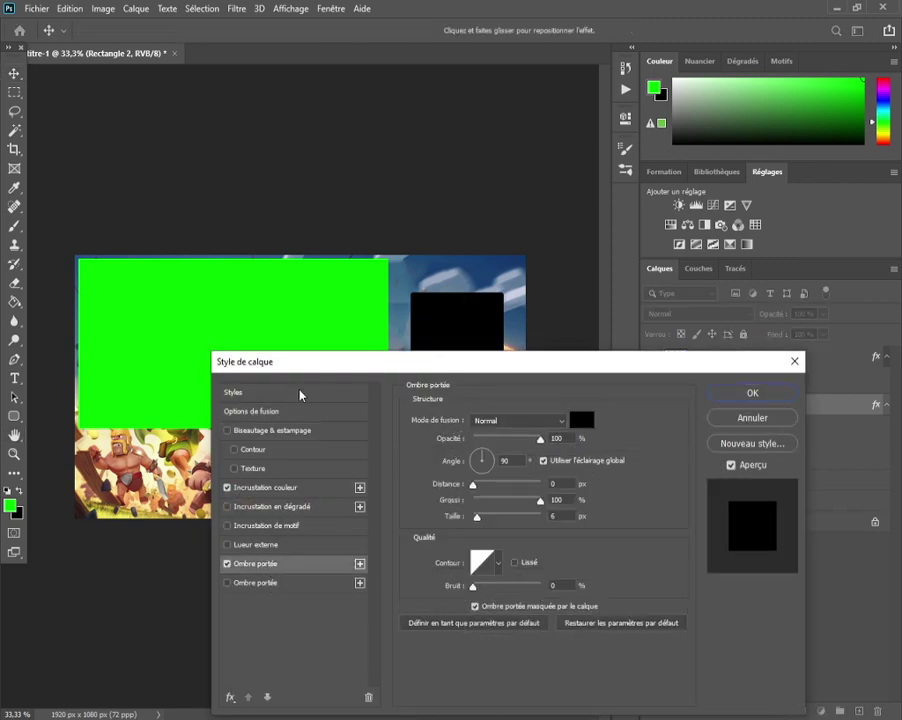
{"action": "mouse_move", "coordinate": [296, 361]}
{"action": "left_mouse_down"}
{"action": "mouse_move", "coordinate": [282, 387]}
{"action": "mouse_move", "coordinate": [316, 408]}
{"action": "mouse_move", "coordinate": [304, 4]}
{"action": "left_mouse_up"}
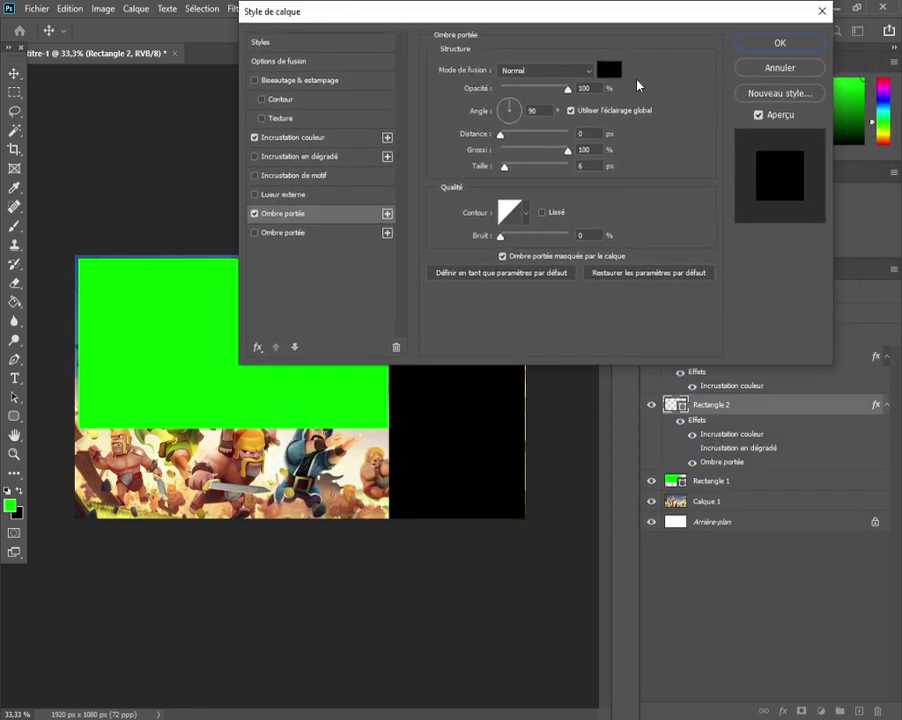
{"action": "left_click", "coordinate": [609, 70]}
{"action": "left_click_drag", "start_coordinate": [564, 378], "coordinate": [473, 307]}
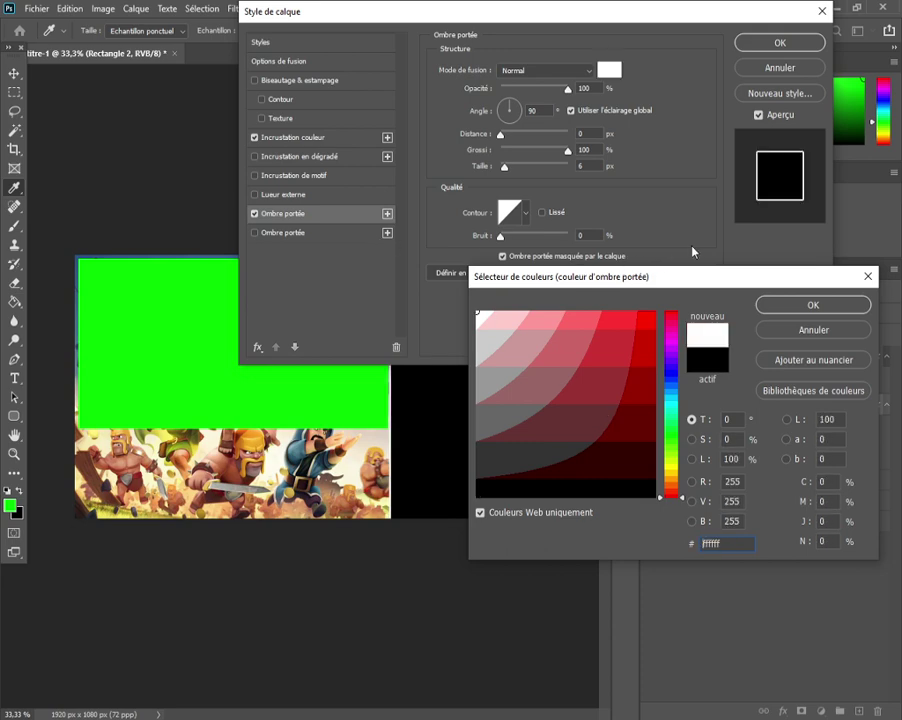
{"action": "left_click", "coordinate": [801, 302]}
{"action": "left_click_drag", "start_coordinate": [624, 24], "coordinate": [525, 253]}
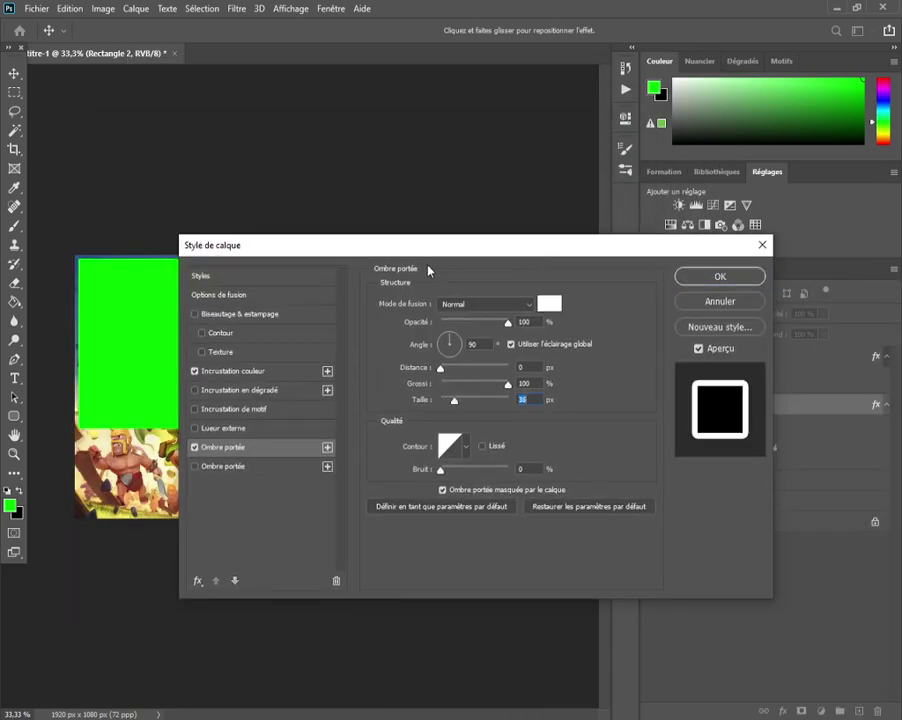
{"action": "left_click_drag", "start_coordinate": [403, 246], "coordinate": [332, 521]}
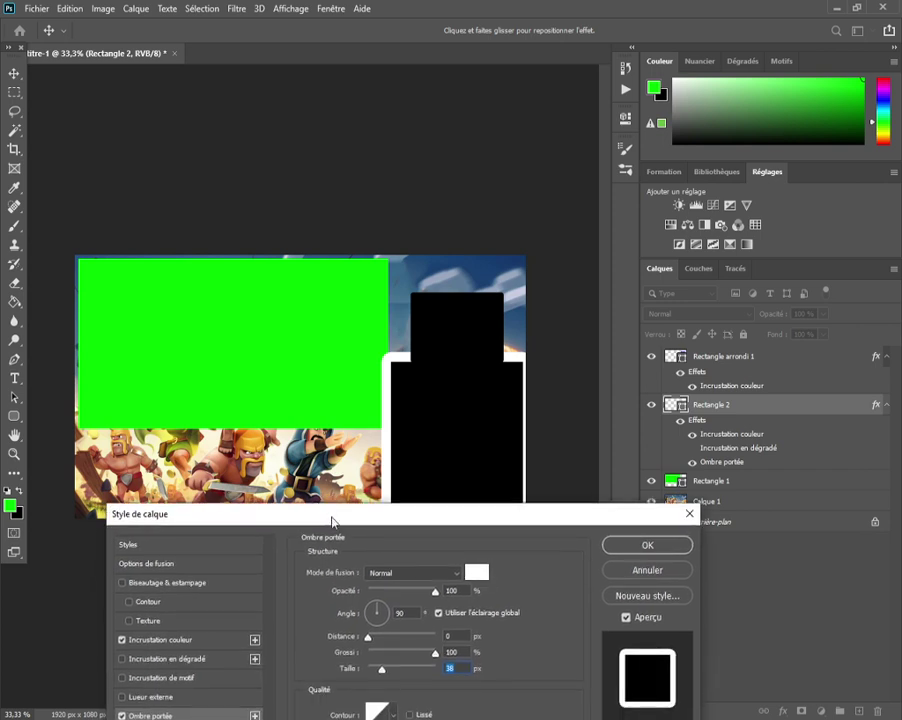
{"action": "left_click", "coordinate": [678, 543]}
Place the rounded rectangle layer beneath Rectangle 2 and lower the shape so its base sits behind the panel's white border
{"action": "left_click_drag", "start_coordinate": [720, 357], "coordinate": [726, 456]}
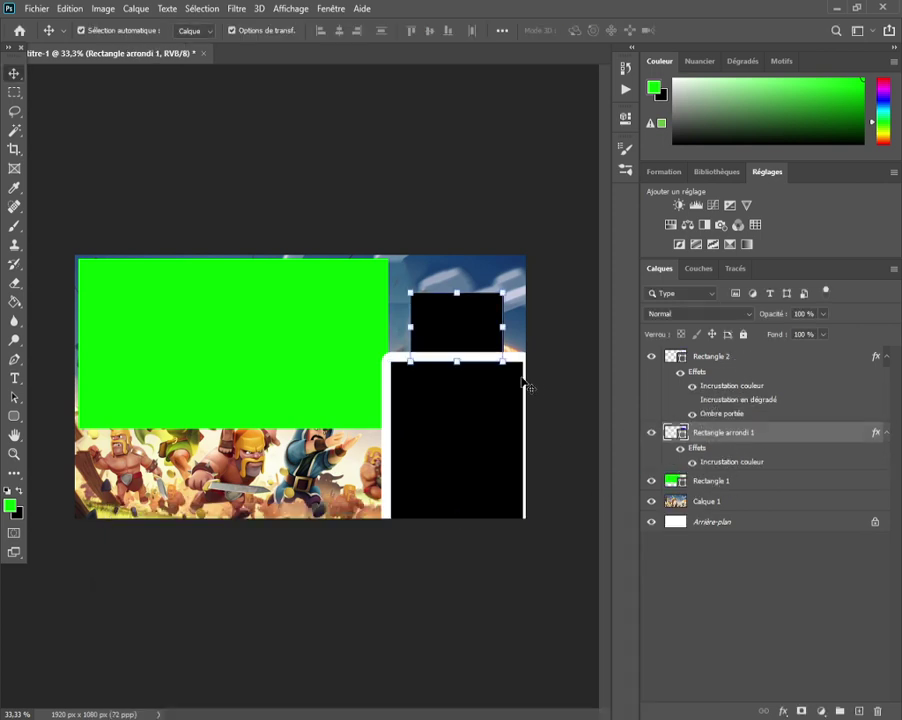
{"action": "left_click_drag", "start_coordinate": [461, 325], "coordinate": [454, 334]}
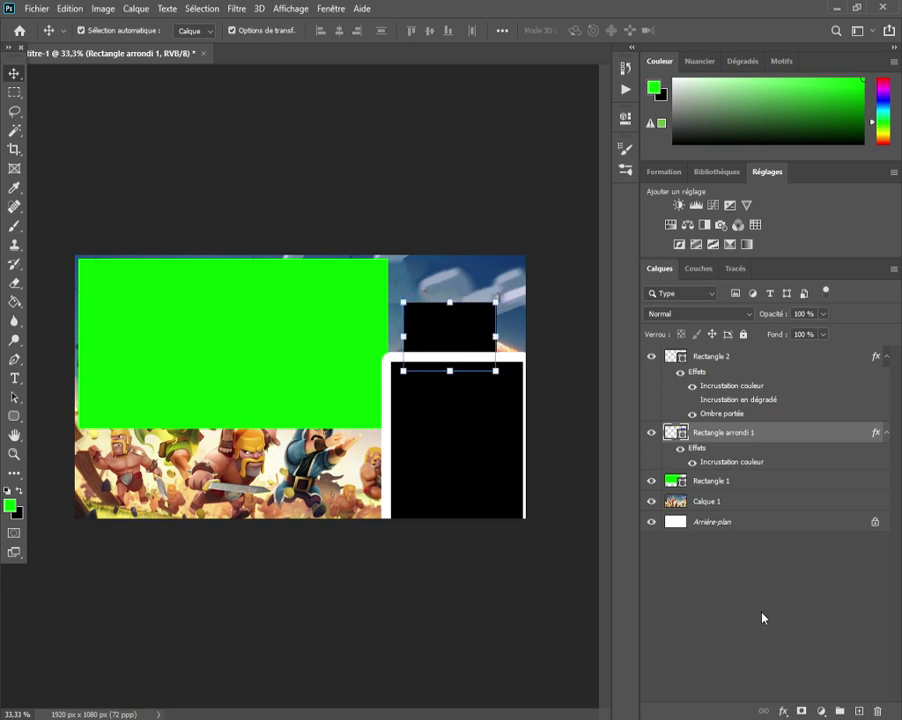
{"action": "left_click", "coordinate": [758, 614]}
Add the text "live chat" over the rounded rectangle, scale it to 213.20 % and position it just above the white border
{"action": "left_click", "coordinate": [14, 378]}
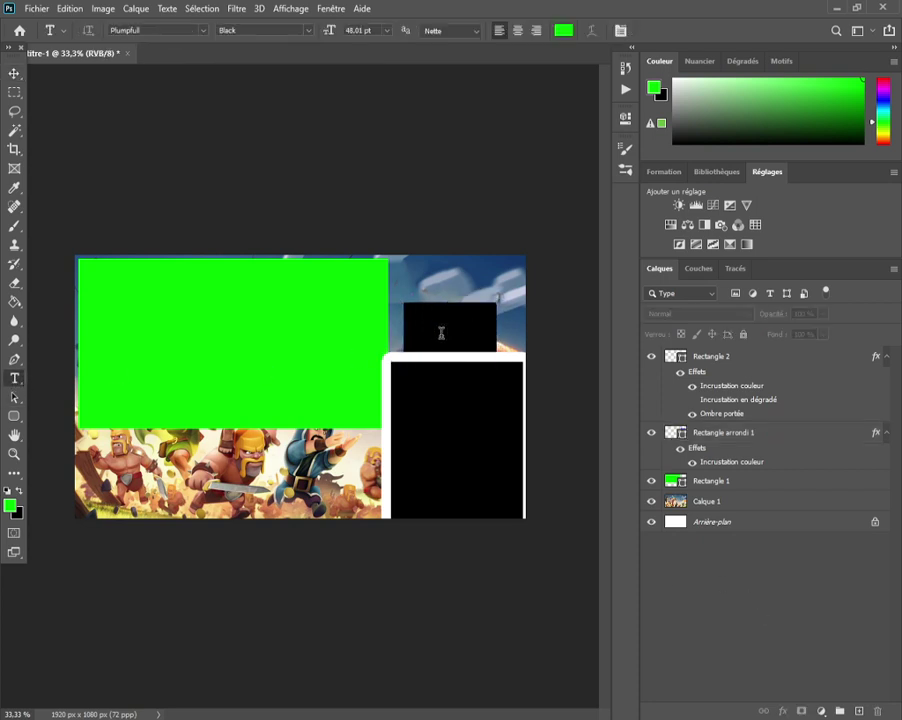
{"action": "left_click", "coordinate": [441, 333]}
{"action": "left_click", "coordinate": [443, 335]}
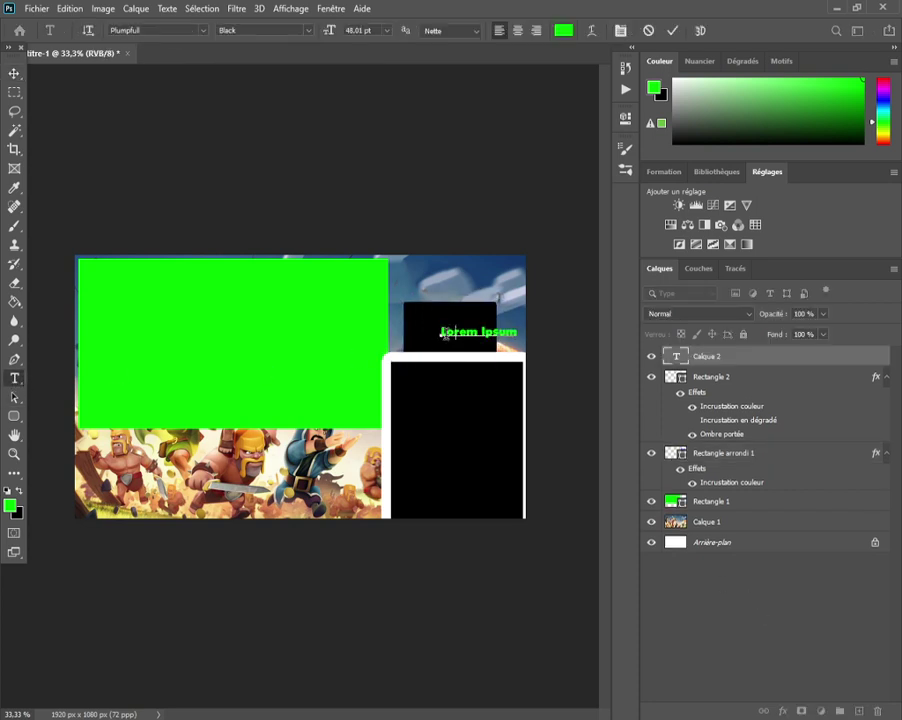
{"action": "type", "text": "live chat"}
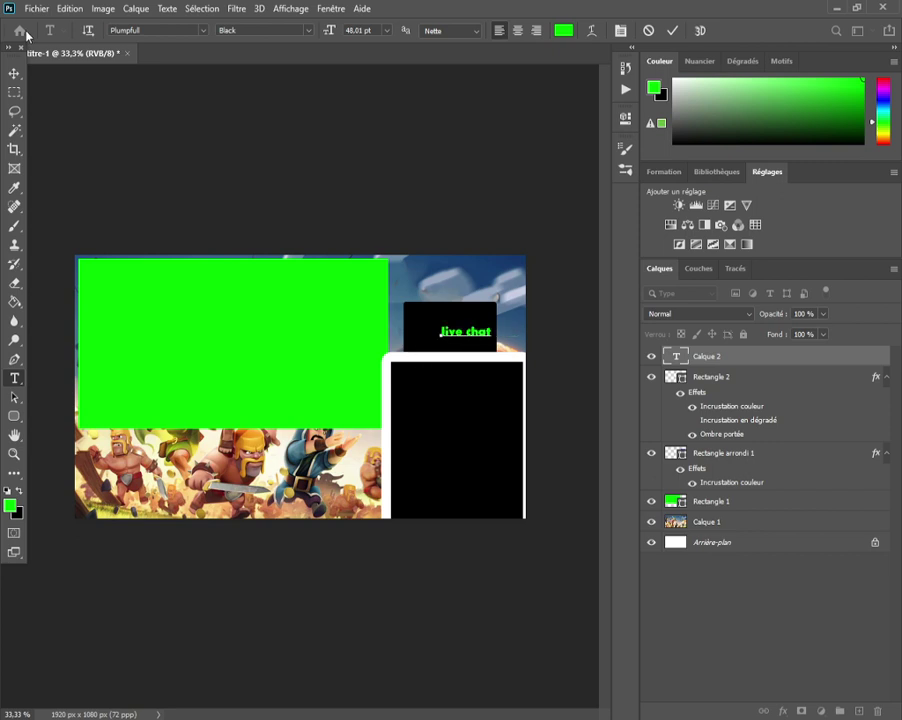
{"action": "left_click", "coordinate": [14, 73]}
{"action": "mouse_move", "coordinate": [467, 324]}
{"action": "left_mouse_down"}
{"action": "mouse_move", "coordinate": [466, 306]}
{"action": "mouse_move", "coordinate": [483, 334]}
{"action": "mouse_move", "coordinate": [476, 345]}
{"action": "left_mouse_up"}
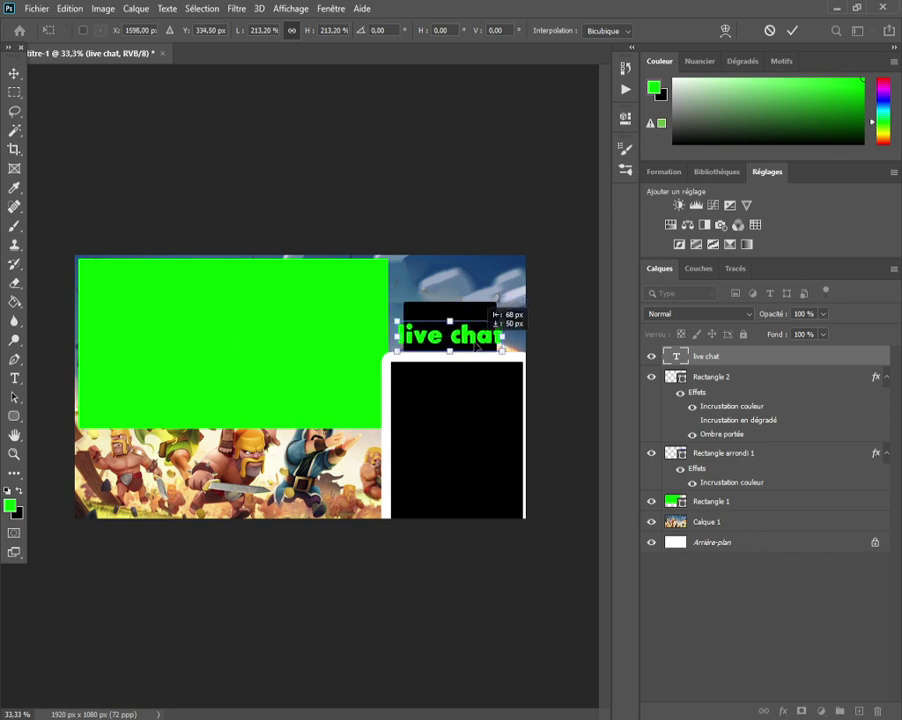
{"action": "left_click", "coordinate": [738, 382]}
Widen the black rounded rectangle behind the title to 145.55 % so it spans the chat panel, and centre the "live chat" text on it
{"action": "left_click", "coordinate": [722, 453]}
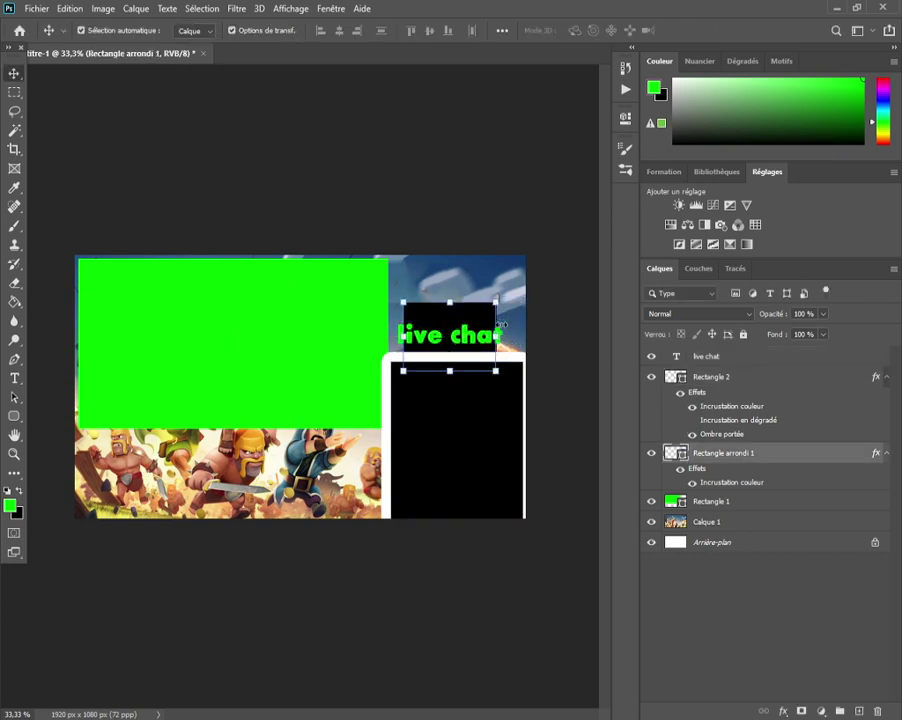
{"action": "left_click_drag", "start_coordinate": [497, 337], "coordinate": [522, 337]}
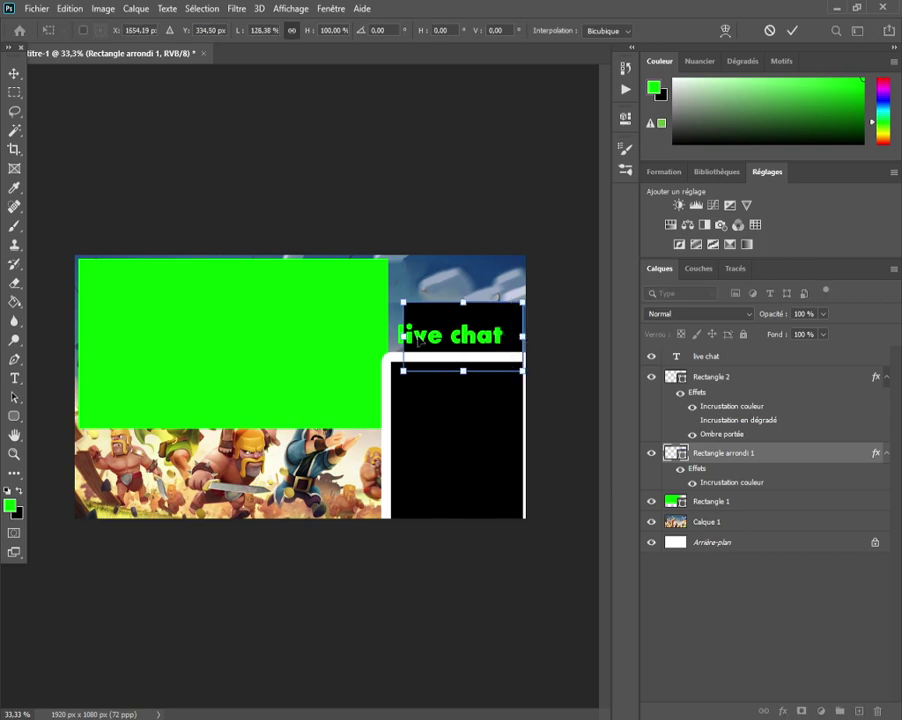
{"action": "left_click_drag", "start_coordinate": [404, 335], "coordinate": [388, 335]}
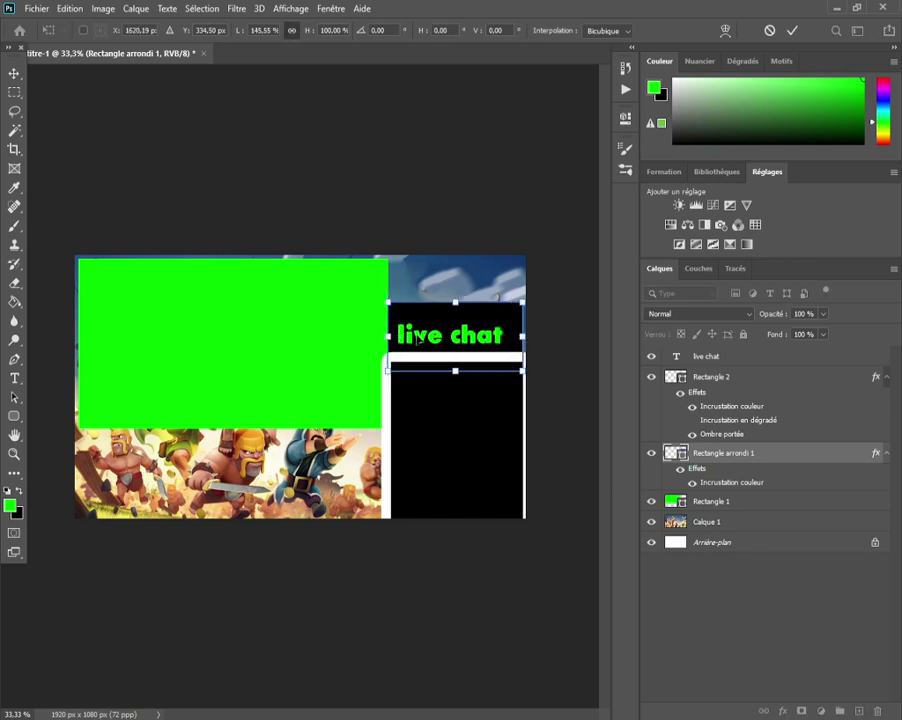
{"action": "key", "text": "Return"}
{"action": "left_click_drag", "start_coordinate": [453, 334], "coordinate": [460, 327]}
{"action": "left_click", "coordinate": [757, 573]}
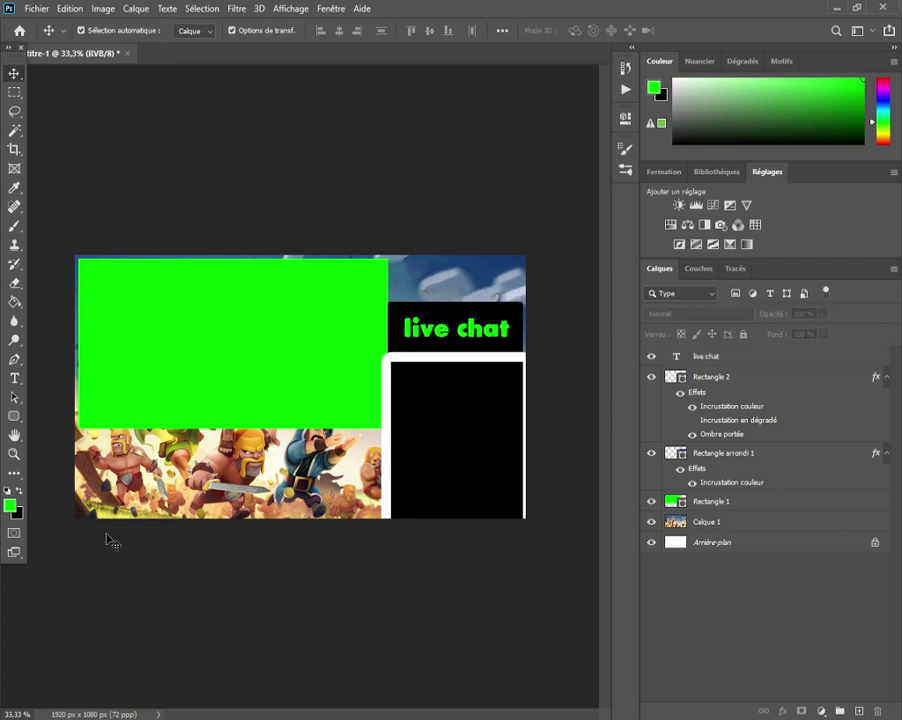
Draw a rounded rectangle about 246 by 327 px beneath the left end of the green area and fill it white
{"action": "mouse_move", "coordinate": [548, 710]}
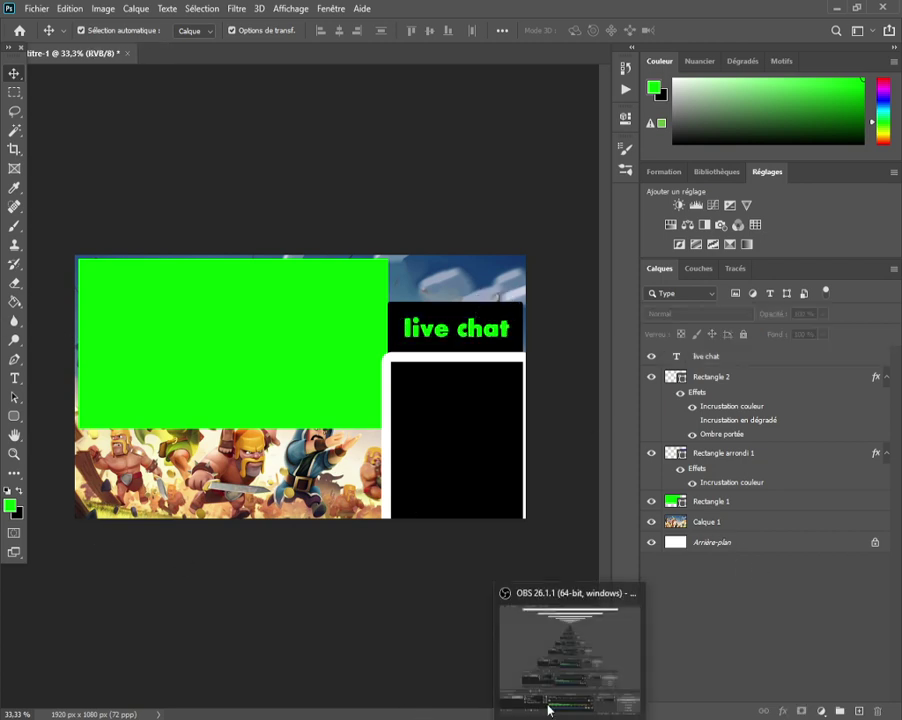
{"action": "left_click", "coordinate": [14, 416]}
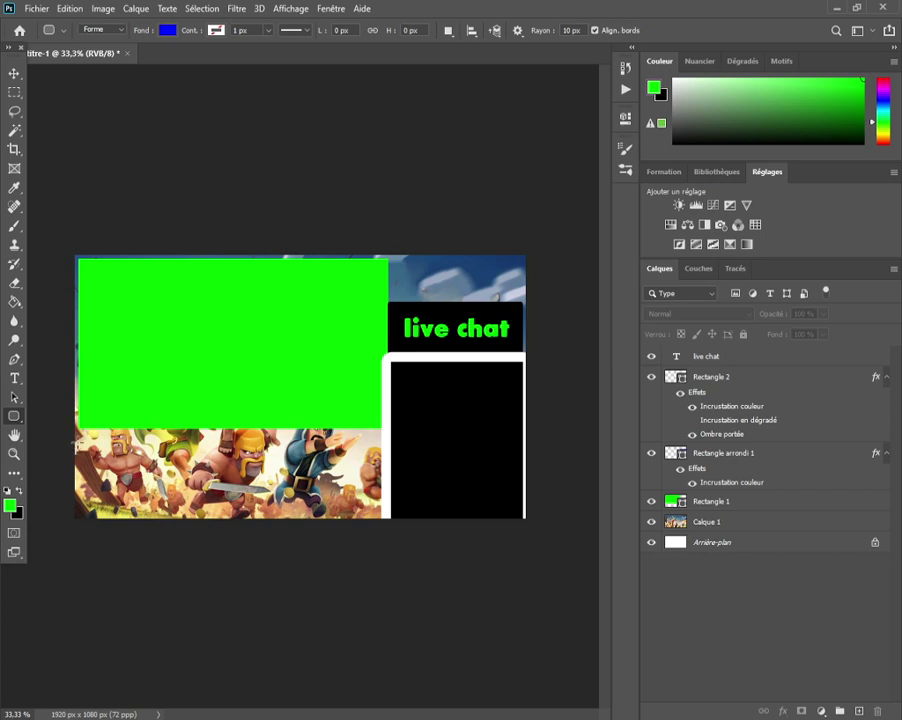
{"action": "mouse_move", "coordinate": [78, 437]}
{"action": "left_mouse_down"}
{"action": "mouse_move", "coordinate": [112, 441]}
{"action": "mouse_move", "coordinate": [136, 516]}
{"action": "left_mouse_up"}
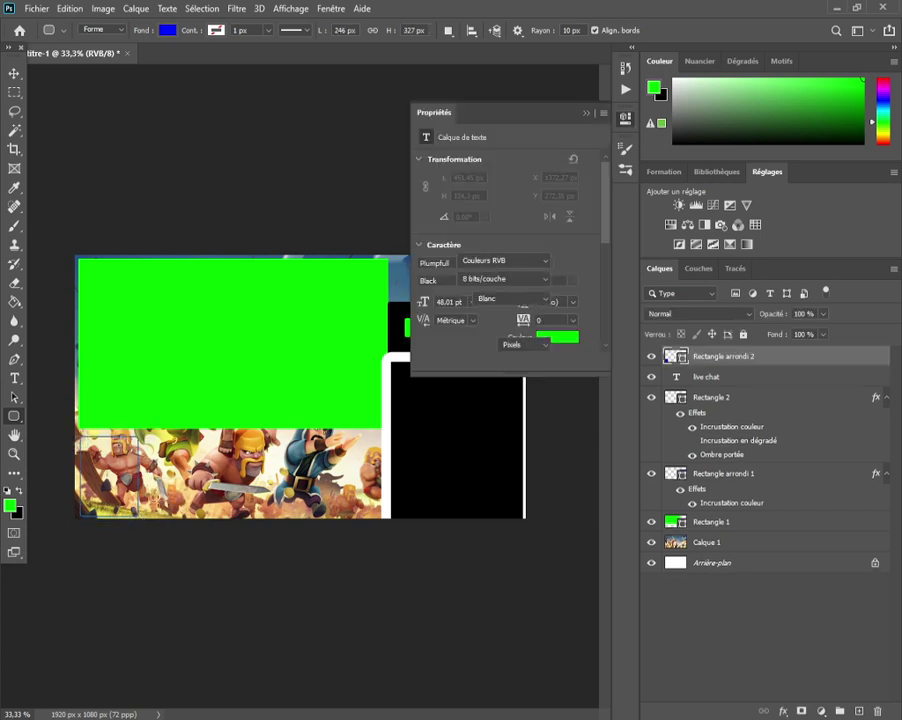
{"action": "left_click", "coordinate": [426, 205]}
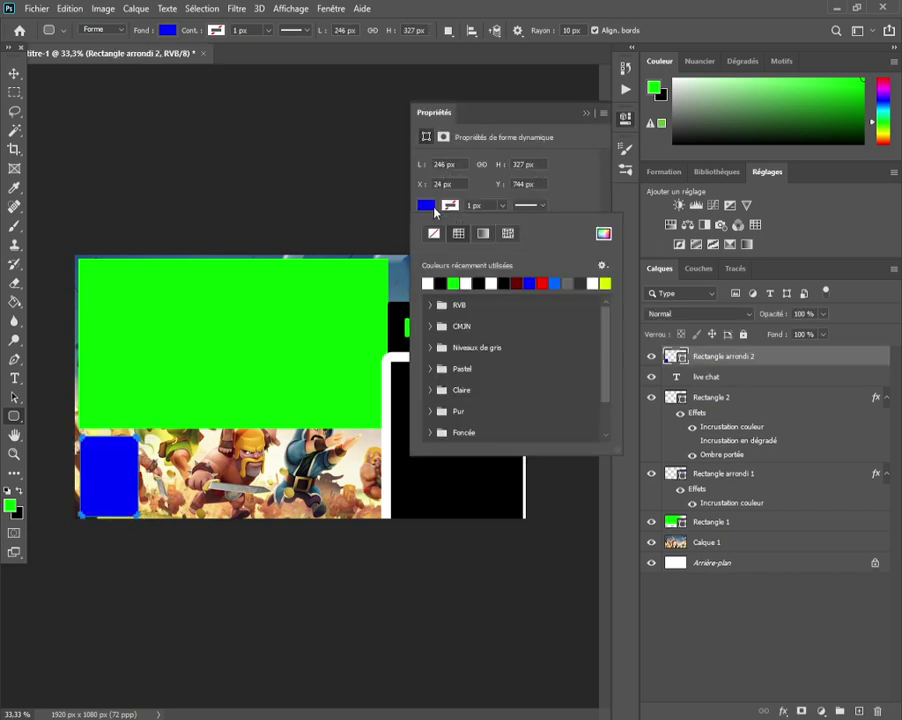
{"action": "left_click", "coordinate": [440, 282]}
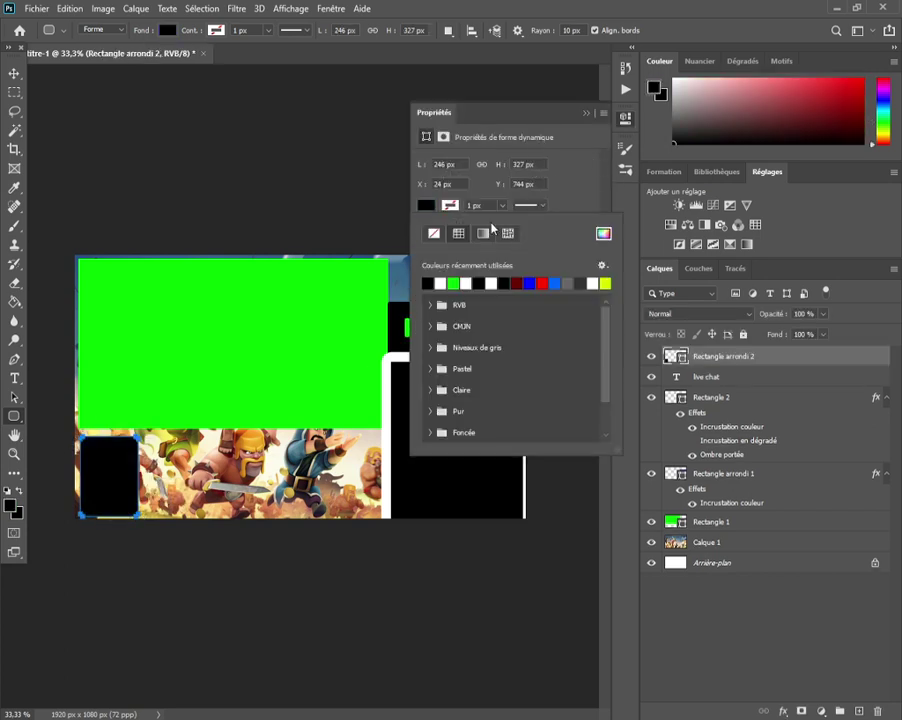
{"action": "left_click", "coordinate": [441, 282]}
{"action": "left_click", "coordinate": [625, 119]}
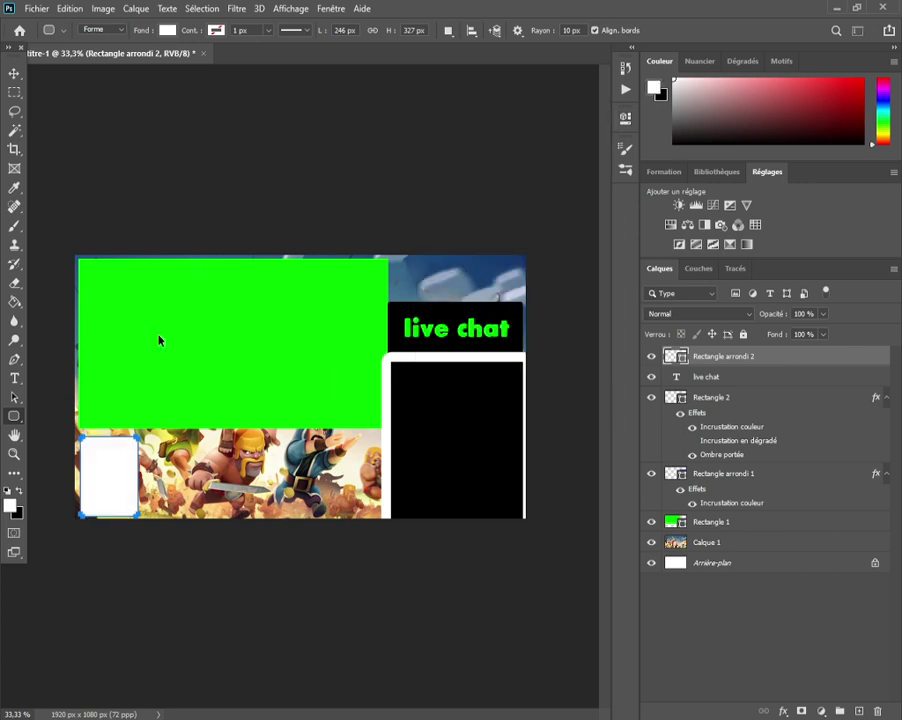
Duplicate the white rounded rectangle to form an evenly spaced row of four beneath the green area
{"action": "left_click", "coordinate": [16, 74]}
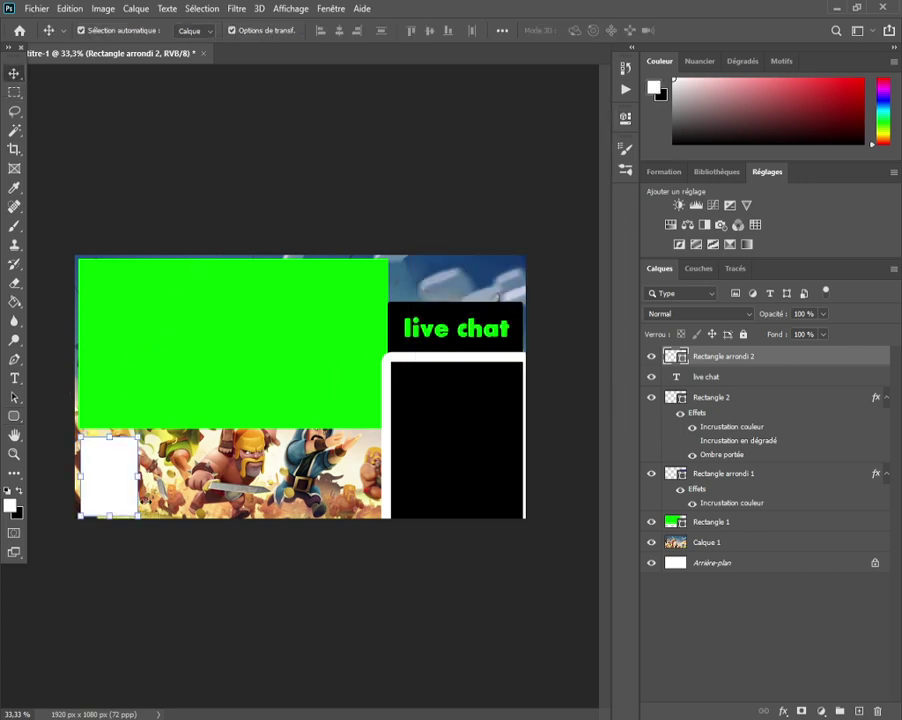
{"action": "left_click_drag", "start_coordinate": [97, 500], "coordinate": [197, 478]}
{"action": "left_click", "coordinate": [125, 480]}
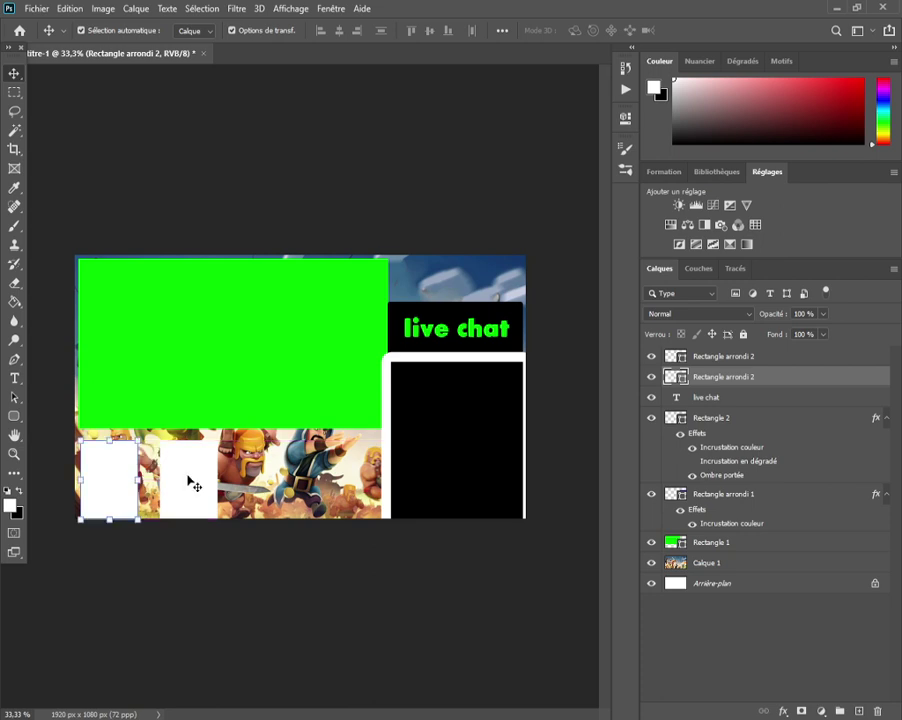
{"action": "left_click", "coordinate": [195, 481]}
{"action": "left_click_drag", "start_coordinate": [200, 483], "coordinate": [278, 489]}
{"action": "left_click", "coordinate": [133, 483], "text": "shift"}
{"action": "left_click", "coordinate": [371, 594]}
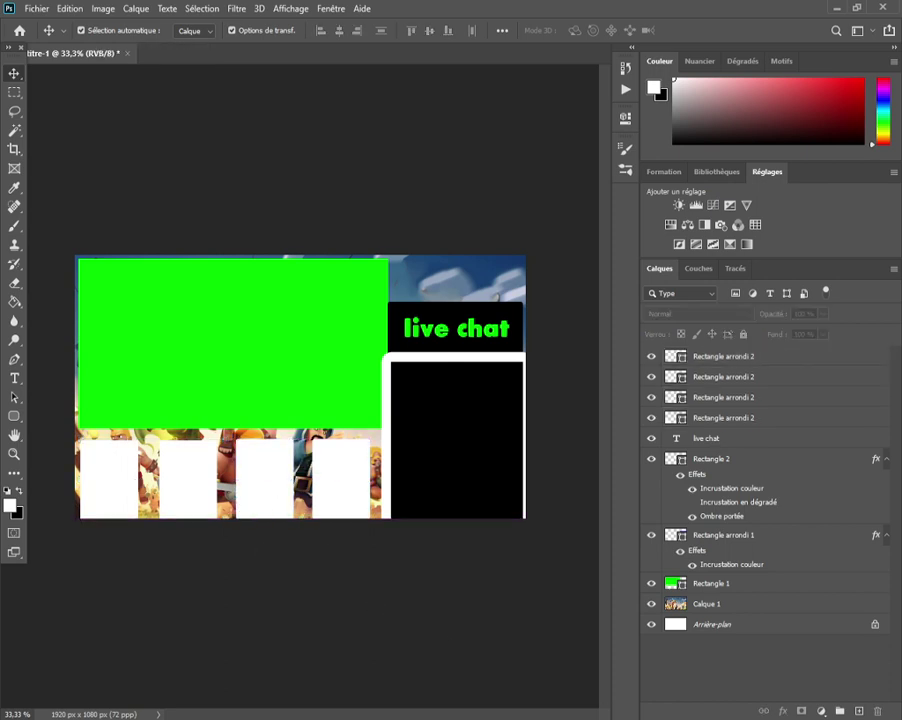
Switch to Chrome and examine the "clash of clans overlay template" image results for overlay layout ideas
{"action": "left_click", "coordinate": [589, 718]}
{"action": "left_click", "coordinate": [100, 10]}
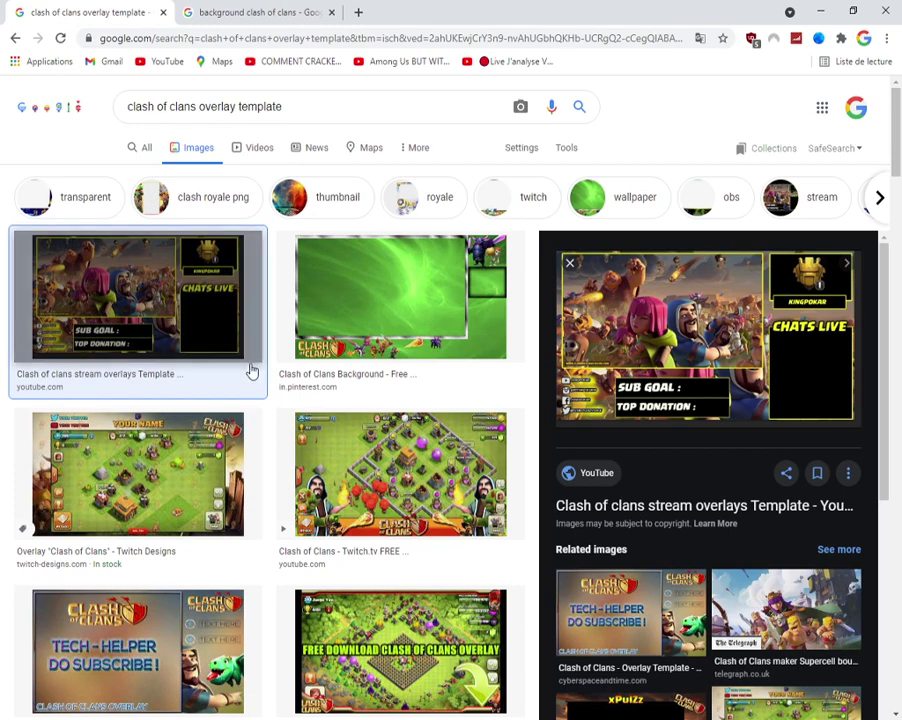
{"action": "scroll", "coordinate": [375, 465], "scroll_direction": "down", "scroll_amount": 5}
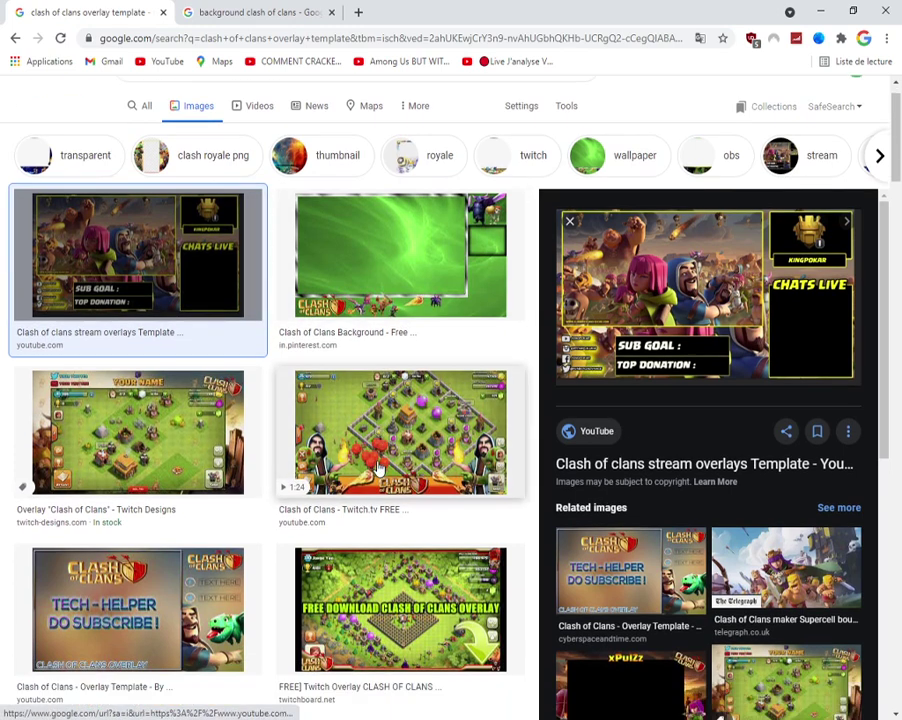
{"action": "scroll", "coordinate": [379, 462], "scroll_direction": "down", "scroll_amount": 4}
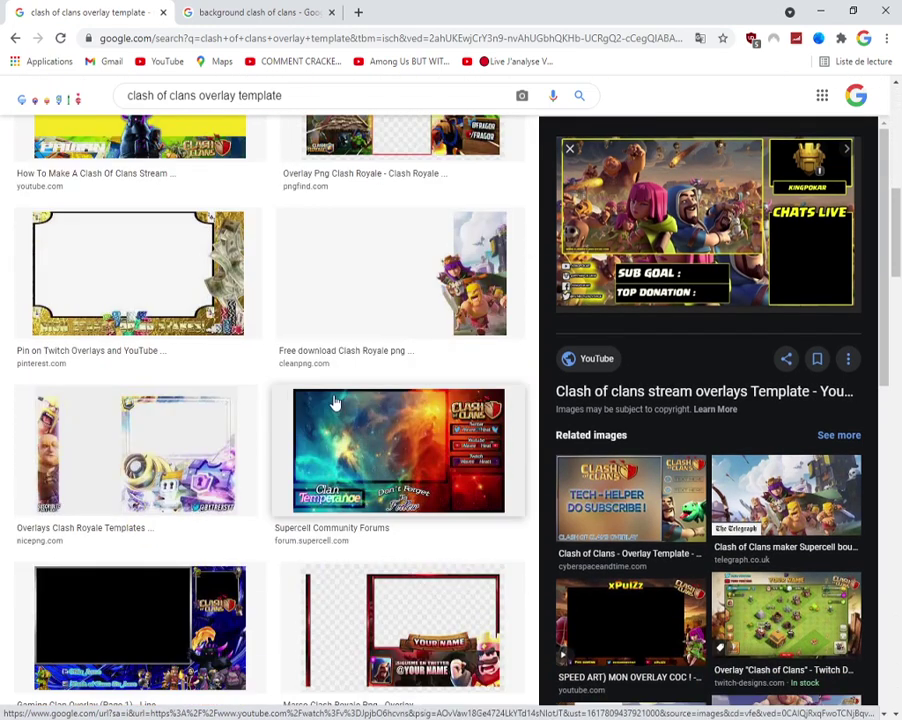
{"action": "scroll", "coordinate": [312, 370], "scroll_direction": "down", "scroll_amount": 5}
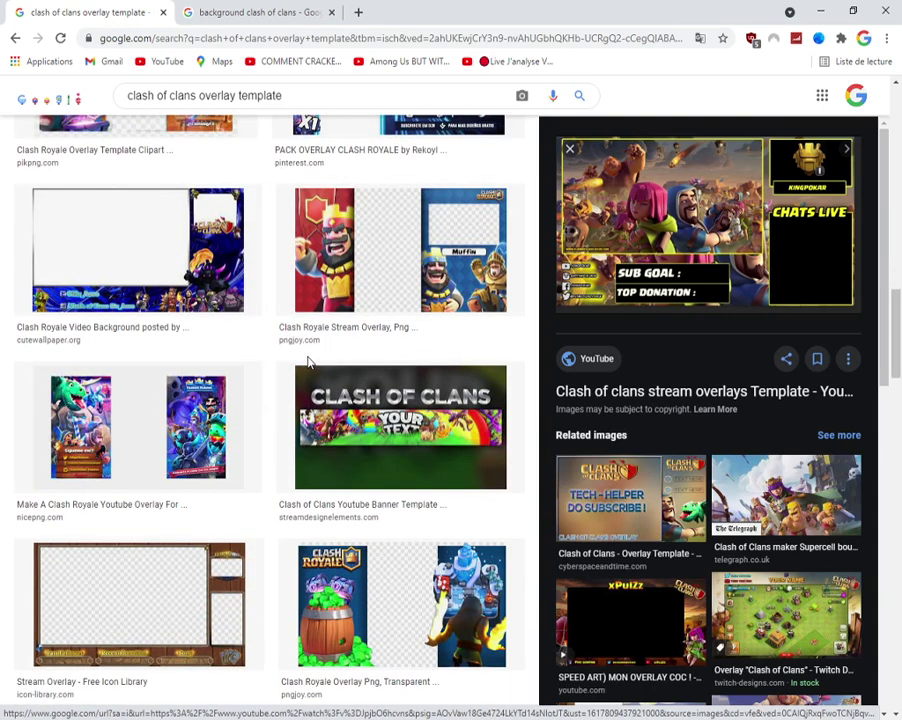
{"action": "scroll", "coordinate": [309, 363], "scroll_direction": "up", "scroll_amount": 6}
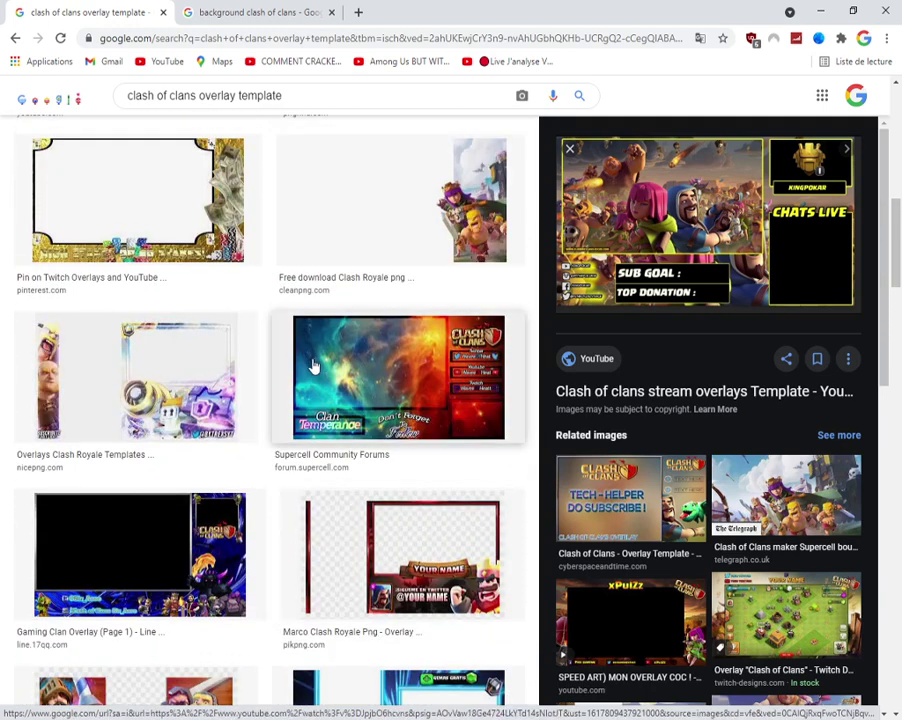
{"action": "scroll", "coordinate": [312, 368], "scroll_direction": "up", "scroll_amount": 6}
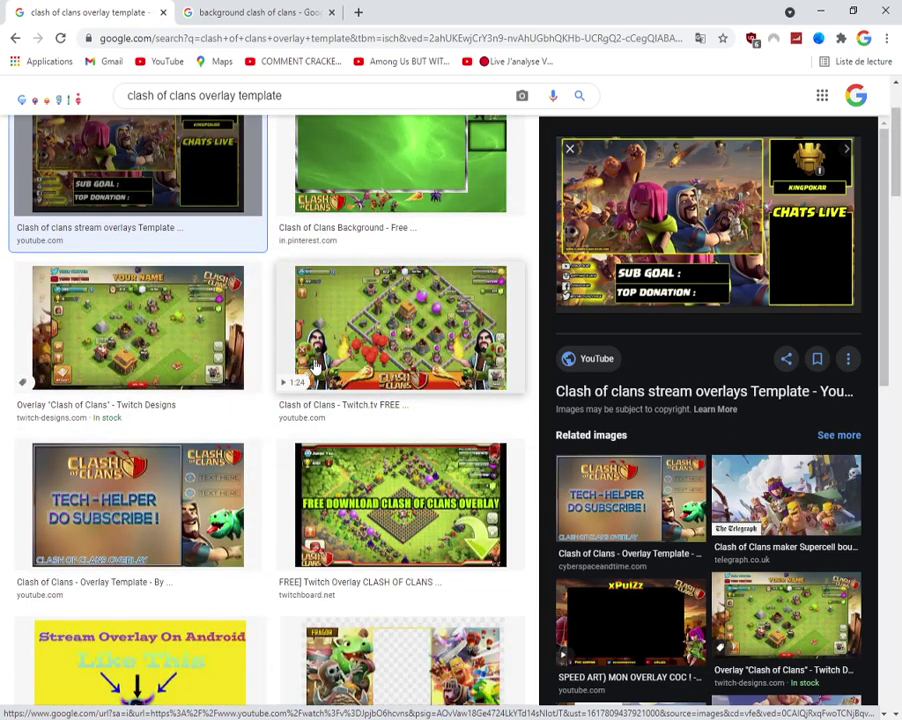
{"action": "scroll", "coordinate": [316, 370], "scroll_direction": "up", "scroll_amount": 2}
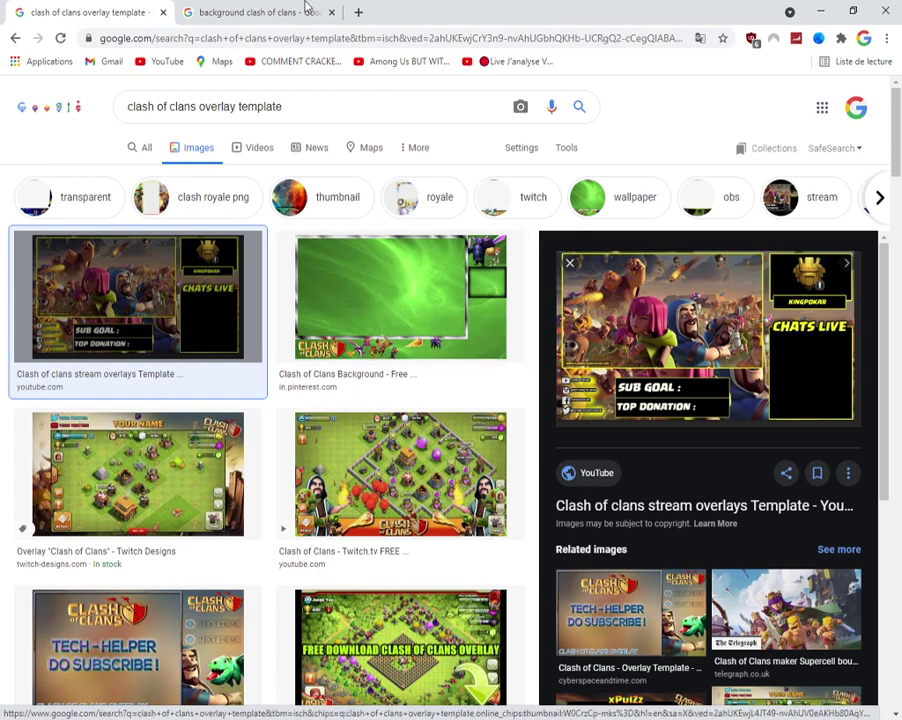
Search Google Images for "tecte clash of clans"
{"action": "left_click_drag", "start_coordinate": [285, 110], "coordinate": [3, 118]}
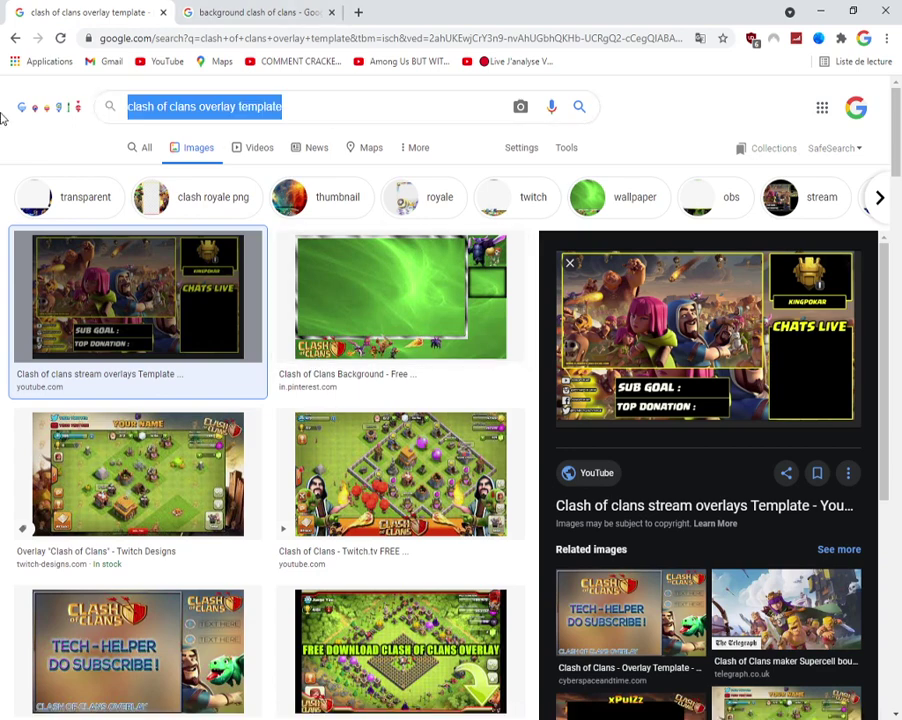
{"action": "left_click", "coordinate": [276, 116]}
{"action": "left_click_drag", "start_coordinate": [341, 100], "coordinate": [3, 105]}
{"action": "type", "text": "te"}
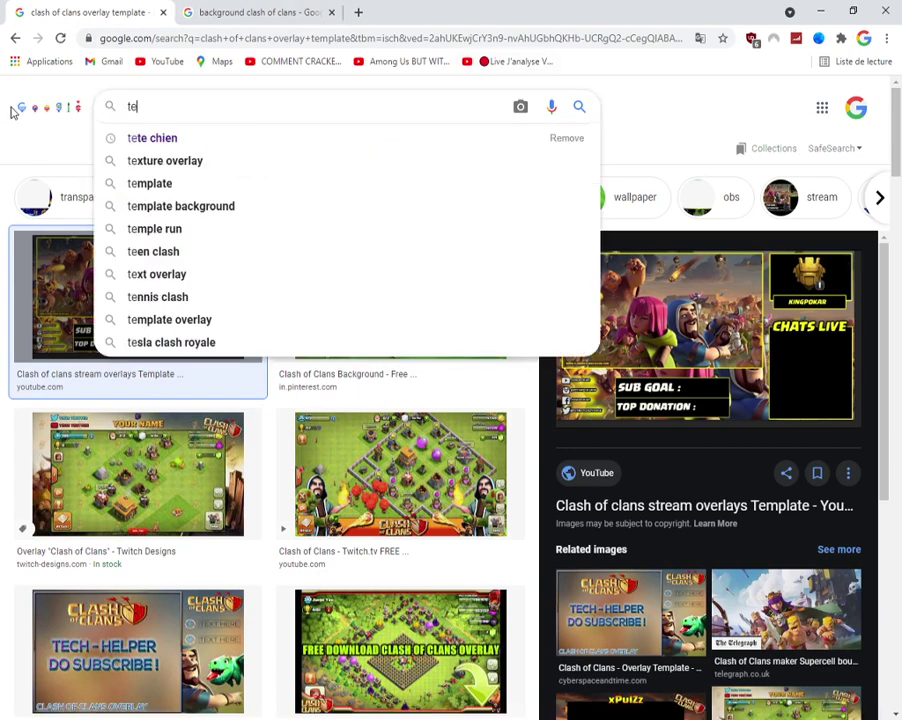
{"action": "type", "text": "cte c"}
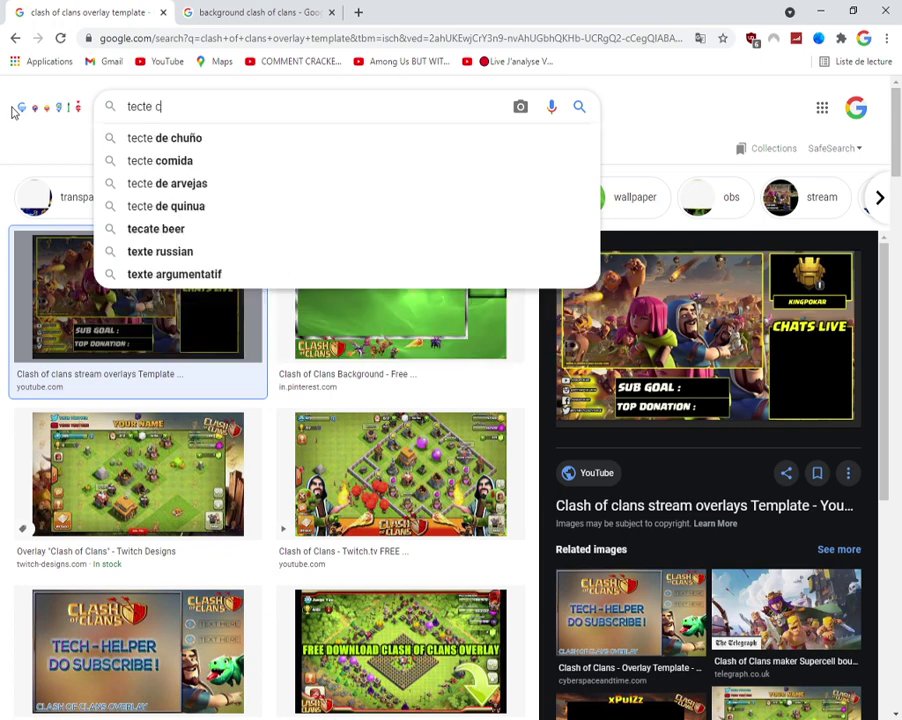
{"action": "type", "text": "lash of cklans"}
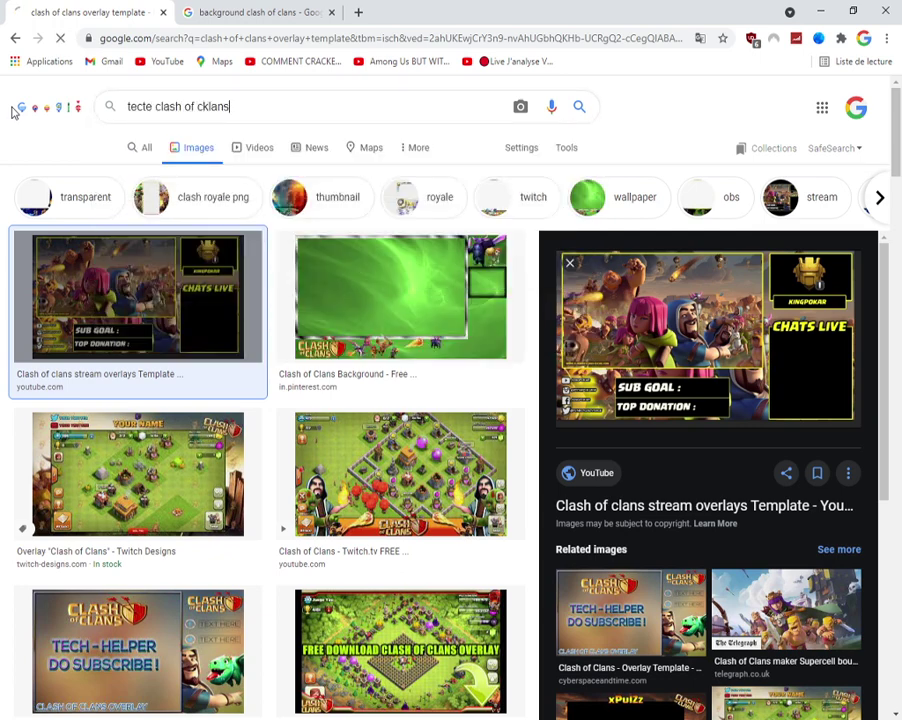
{"action": "key", "text": "Return"}
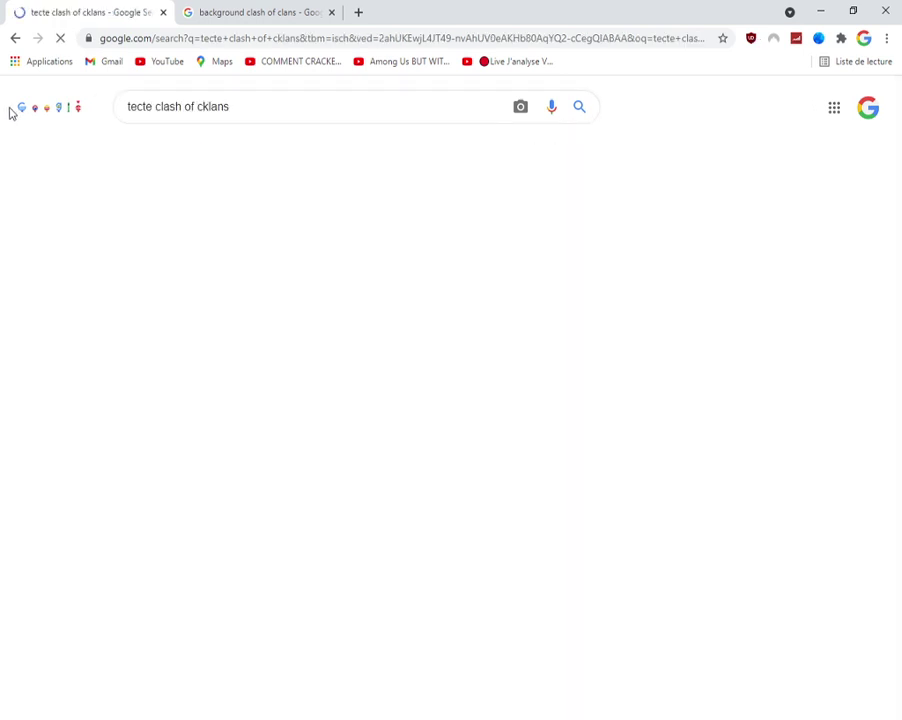
{"action": "left_click_drag", "start_coordinate": [264, 101], "coordinate": [211, 105]}
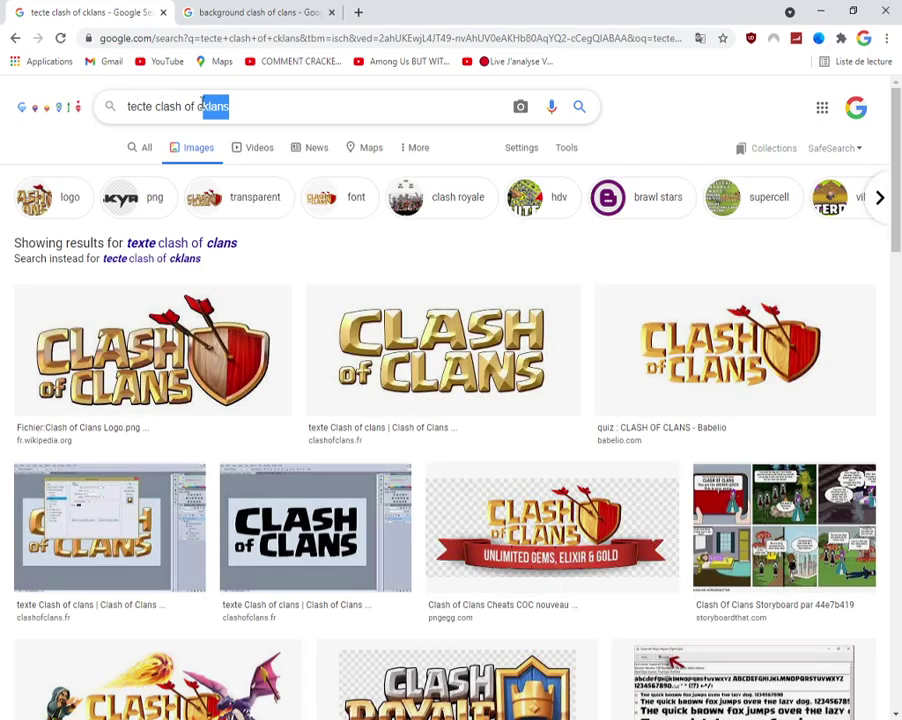
{"action": "type", "text": "lans"}
{"action": "key", "text": "Return"}
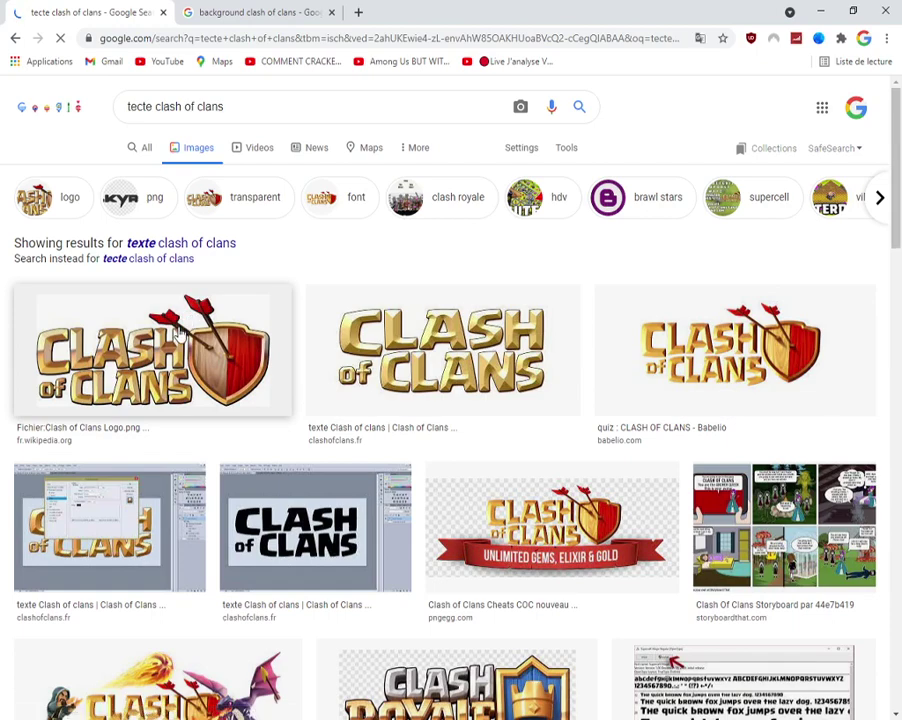
Save the Wikipedia Clash of Clans logo as the PNG Clash_of_Clans_Logo in Téléchargements and place it in the Photoshop overlay document
{"action": "left_click", "coordinate": [178, 334]}
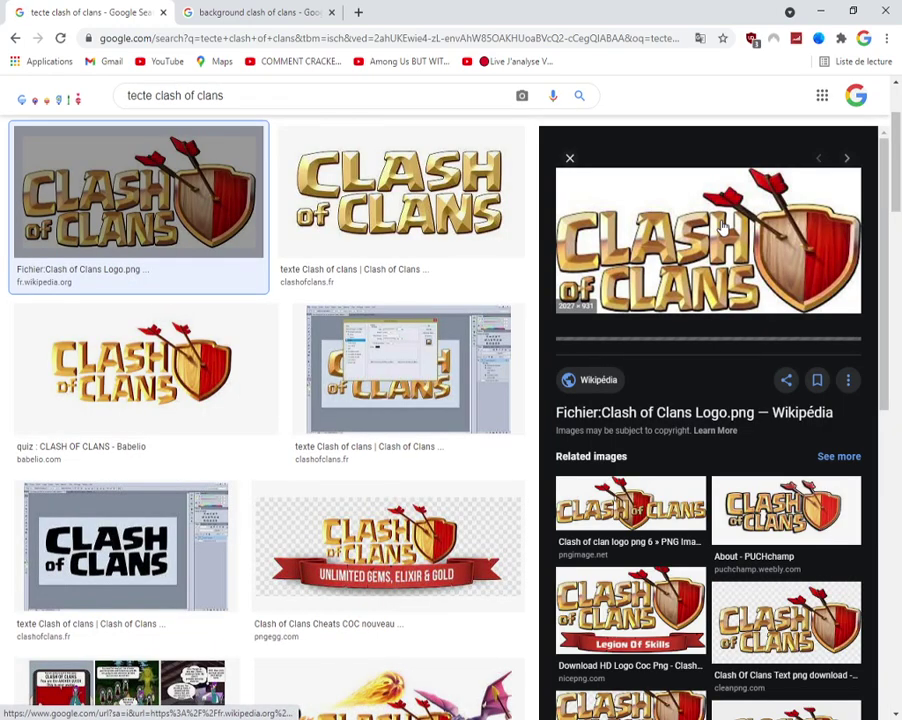
{"action": "right_click", "coordinate": [698, 226]}
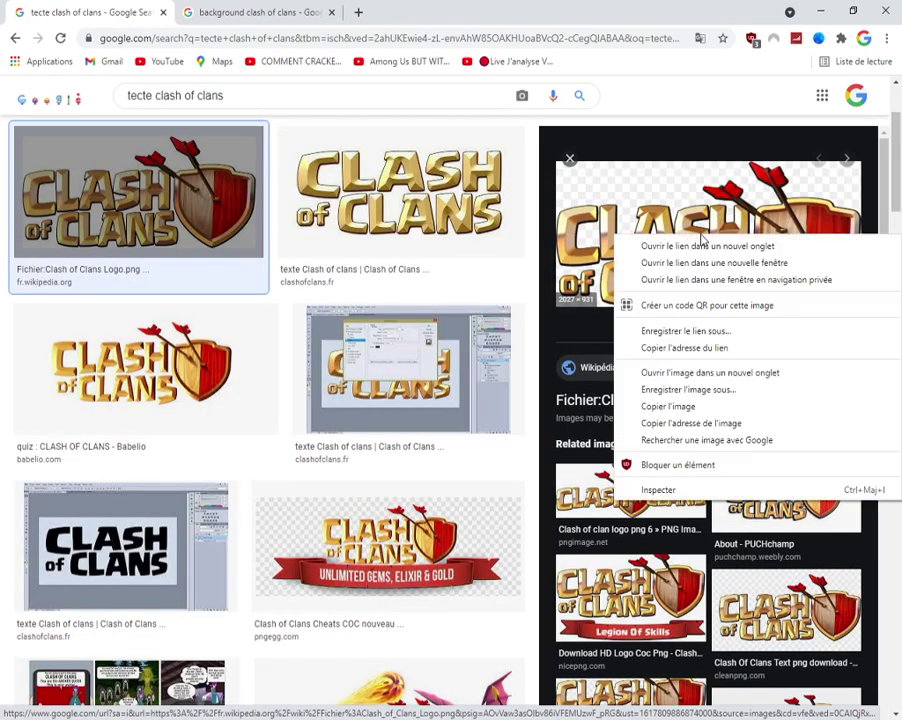
{"action": "left_click", "coordinate": [693, 387]}
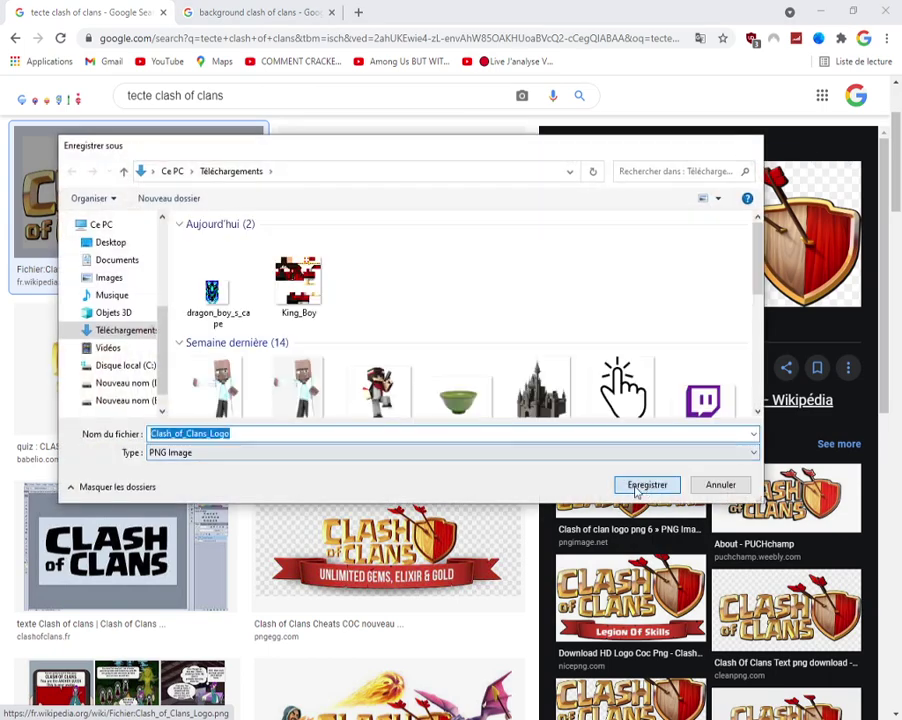
{"action": "left_click", "coordinate": [632, 482]}
{"action": "left_click_drag", "start_coordinate": [62, 701], "coordinate": [272, 477]}
Delete the four white rounded rectangle layers beneath the green area
{"action": "left_click", "coordinate": [700, 418]}
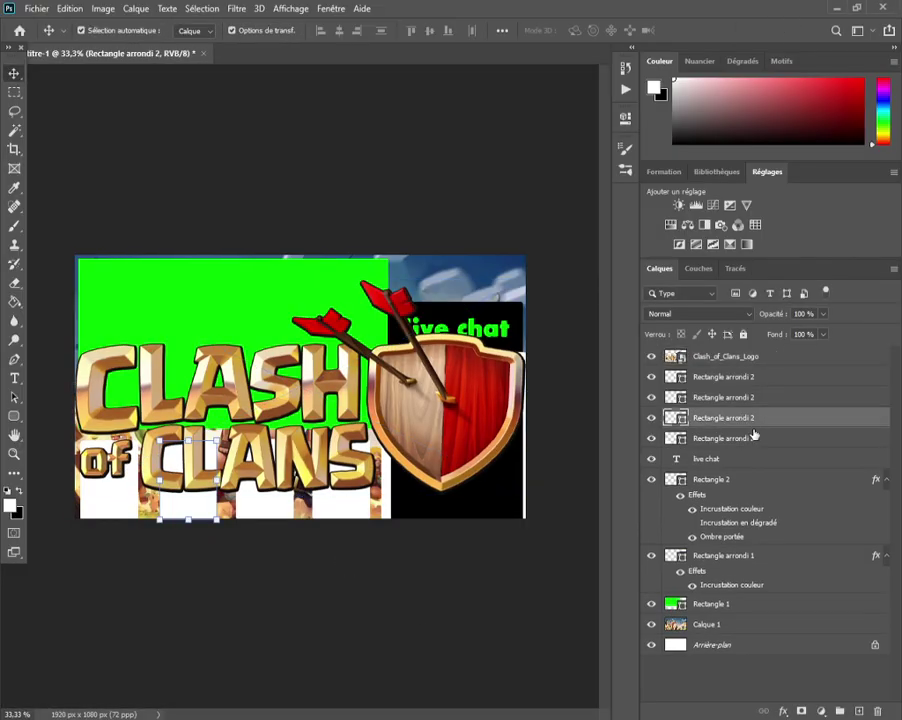
{"action": "left_click", "coordinate": [731, 364]}
{"action": "left_click", "coordinate": [733, 379]}
{"action": "left_click", "coordinate": [736, 441], "text": "shift"}
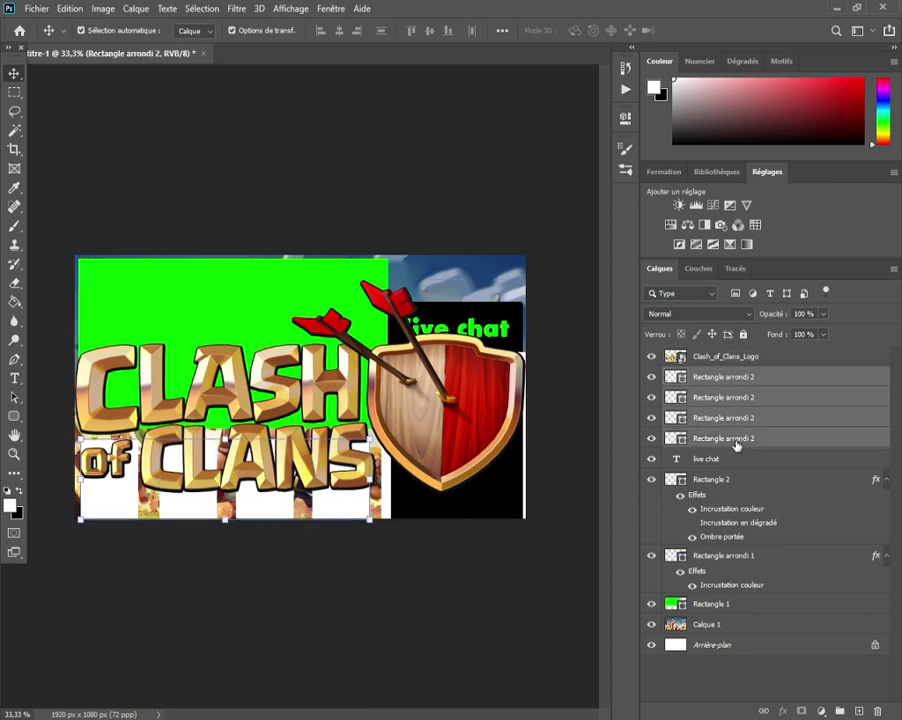
{"action": "key", "text": "Delete"}
Scale the Clash of Clans logo to 49.67 %, rotate it 1.27° and position it beneath the green area over the wallpaper characters
{"action": "left_click_drag", "start_coordinate": [423, 430], "coordinate": [407, 467]}
{"action": "left_click_drag", "start_coordinate": [508, 534], "coordinate": [317, 414]}
{"action": "left_click_drag", "start_coordinate": [232, 414], "coordinate": [272, 490]}
{"action": "left_click_drag", "start_coordinate": [357, 525], "coordinate": [341, 515]}
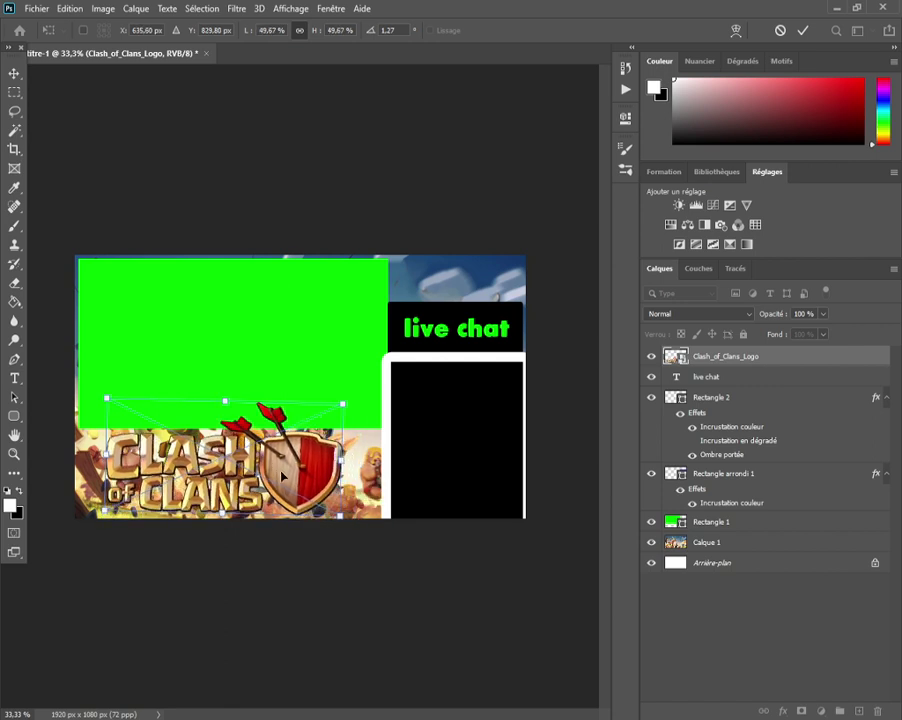
{"action": "left_click_drag", "start_coordinate": [276, 468], "coordinate": [291, 475]}
{"action": "left_click", "coordinate": [779, 616]}
{"action": "left_click", "coordinate": [738, 593]}
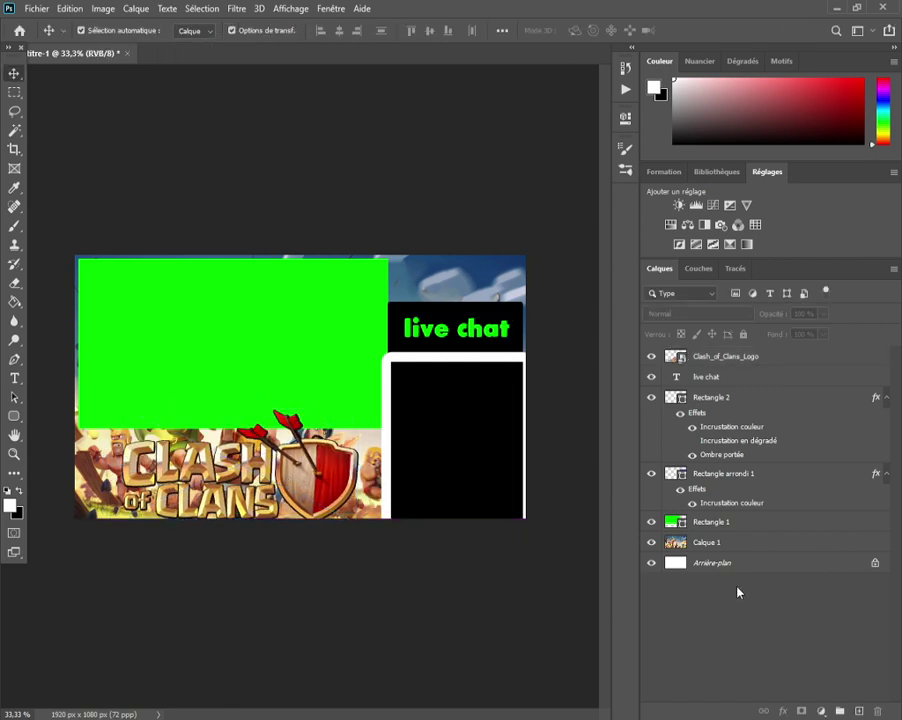
Place the image Particules (4) from the Particules folder of Pack GFX into the Photoshop overlay document
{"action": "key", "text": "super+e"}
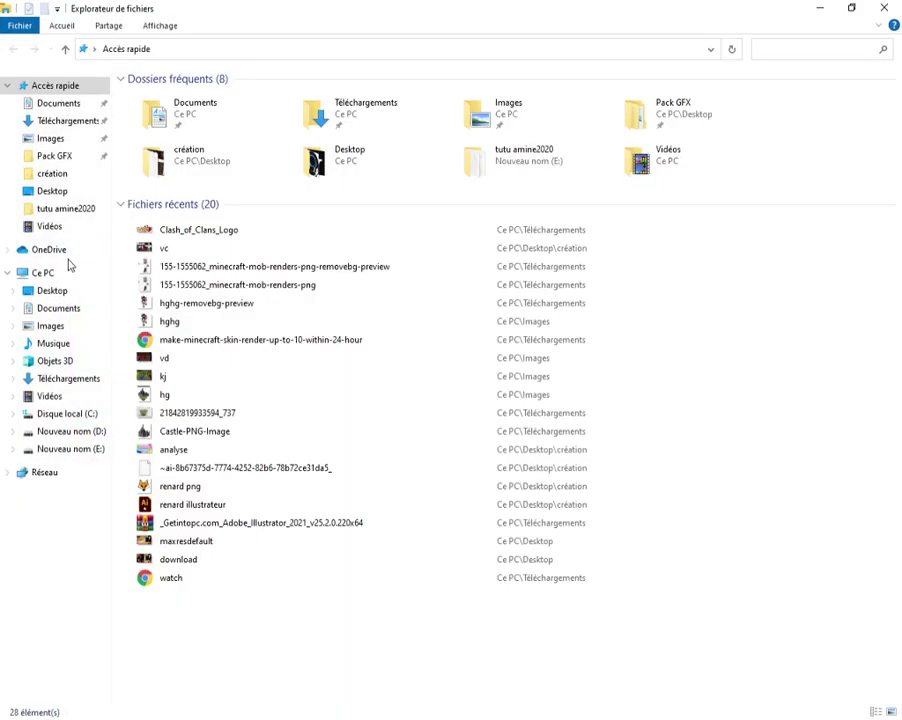
{"action": "left_click", "coordinate": [52, 158]}
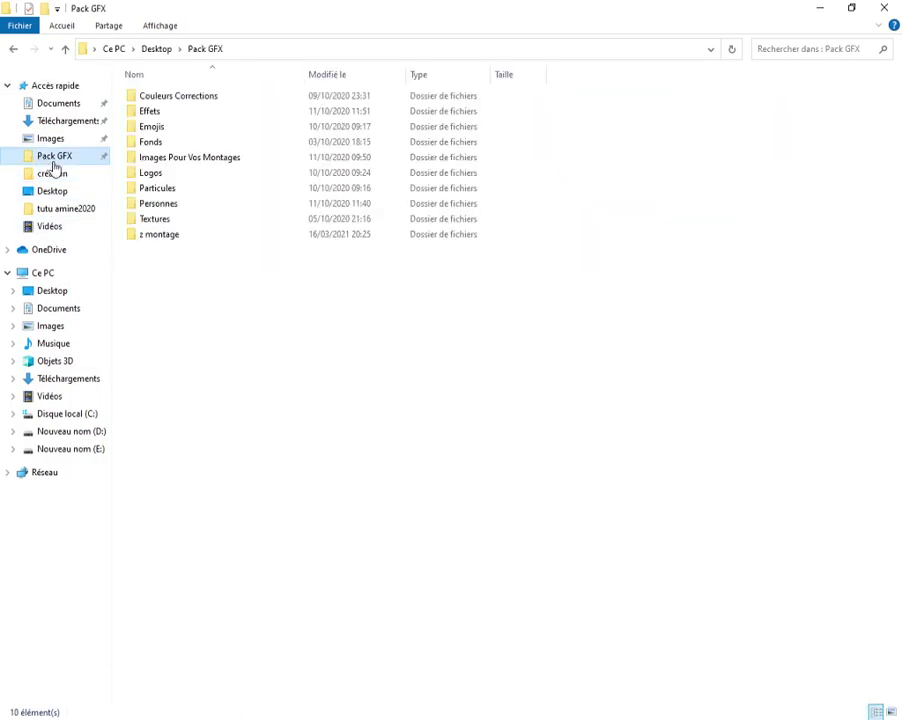
{"action": "left_click", "coordinate": [193, 114]}
{"action": "double_click", "coordinate": [177, 188]}
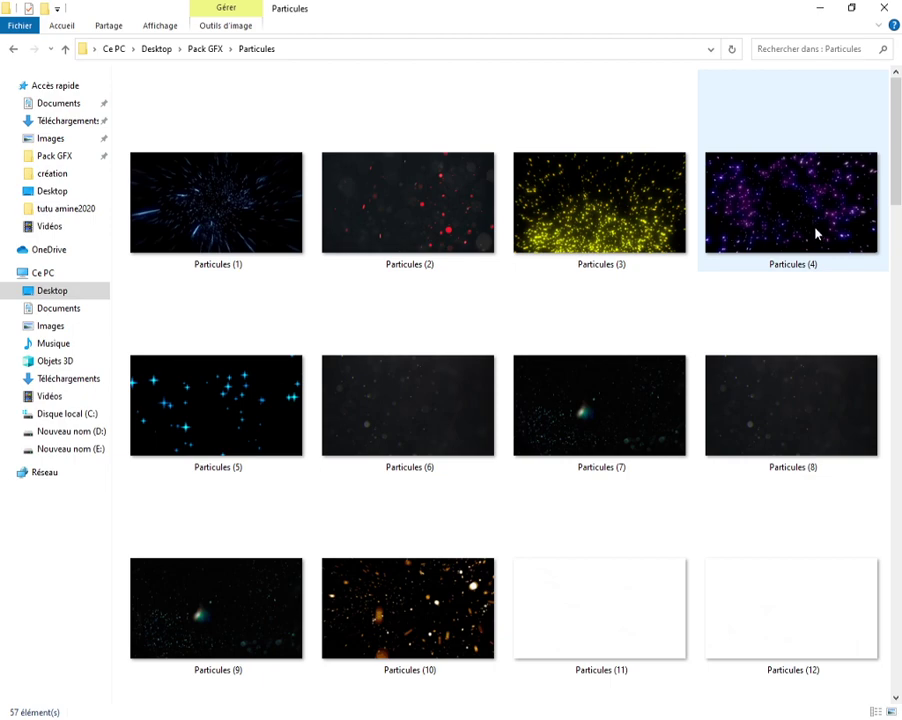
{"action": "left_click_drag", "start_coordinate": [812, 227], "coordinate": [540, 455]}
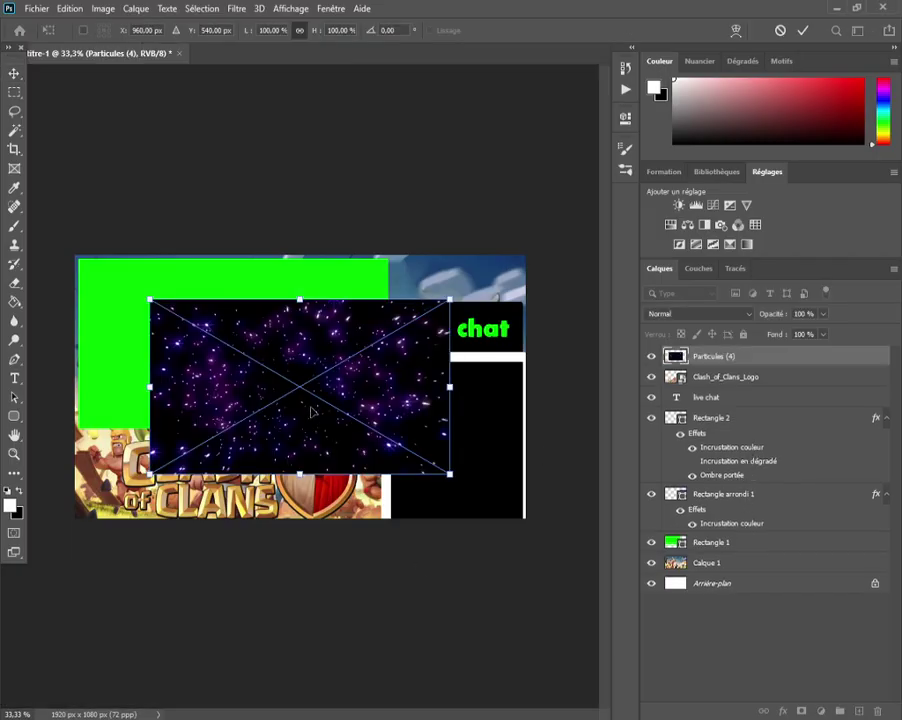
Align the Particules (4) image with the canvas's top-left corner and scale it to 153.15 % so it covers the whole canvas
{"action": "left_click_drag", "start_coordinate": [312, 411], "coordinate": [237, 370]}
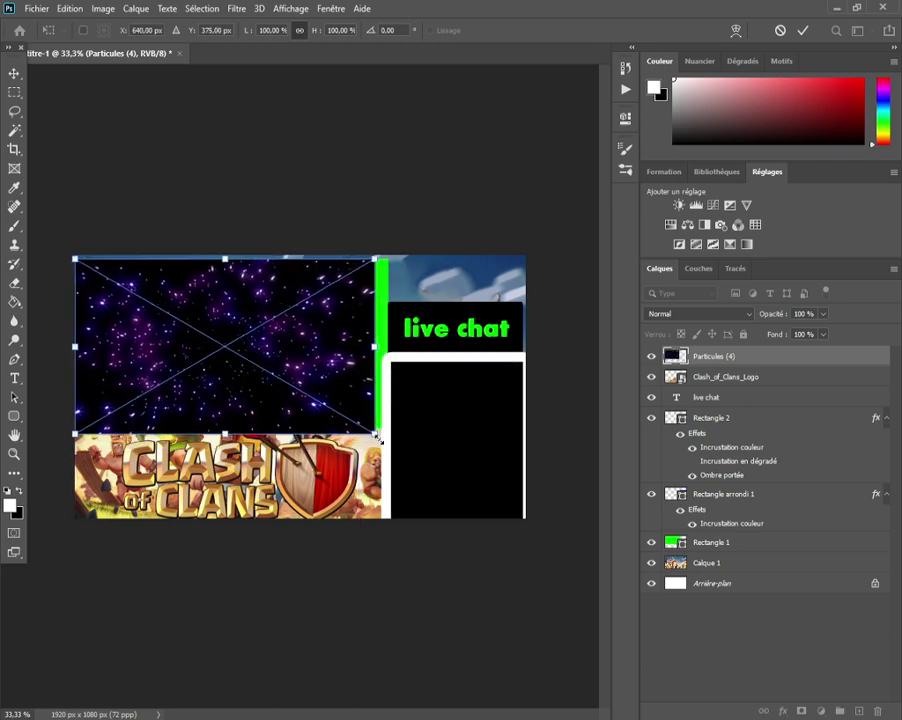
{"action": "left_click_drag", "start_coordinate": [378, 437], "coordinate": [511, 519]}
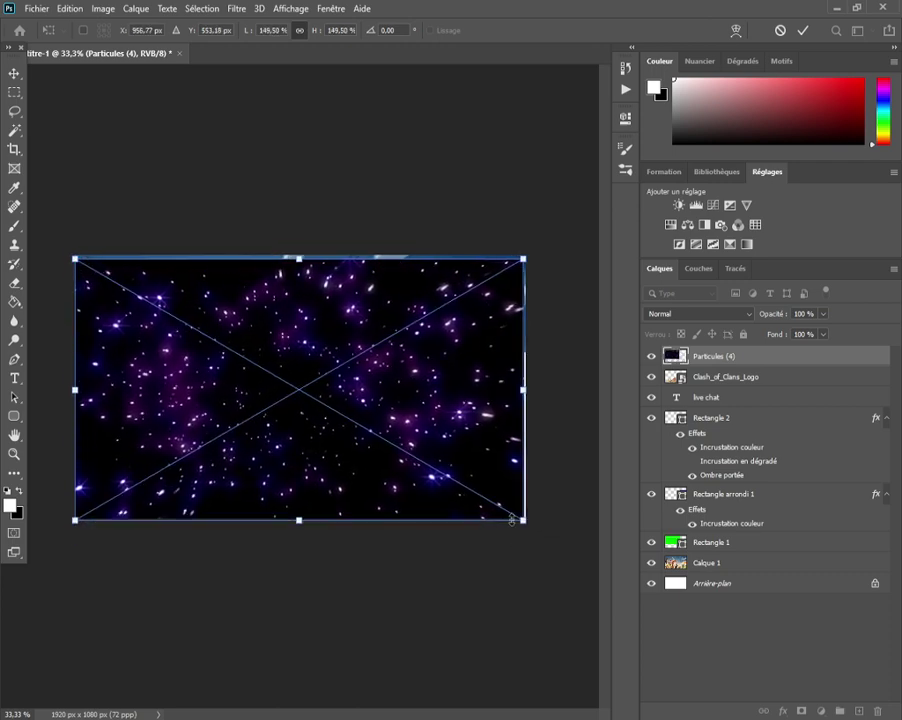
{"action": "mouse_move", "coordinate": [318, 318]}
{"action": "left_mouse_down"}
{"action": "mouse_move", "coordinate": [330, 320]}
{"action": "mouse_move", "coordinate": [326, 336]}
{"action": "left_mouse_up"}
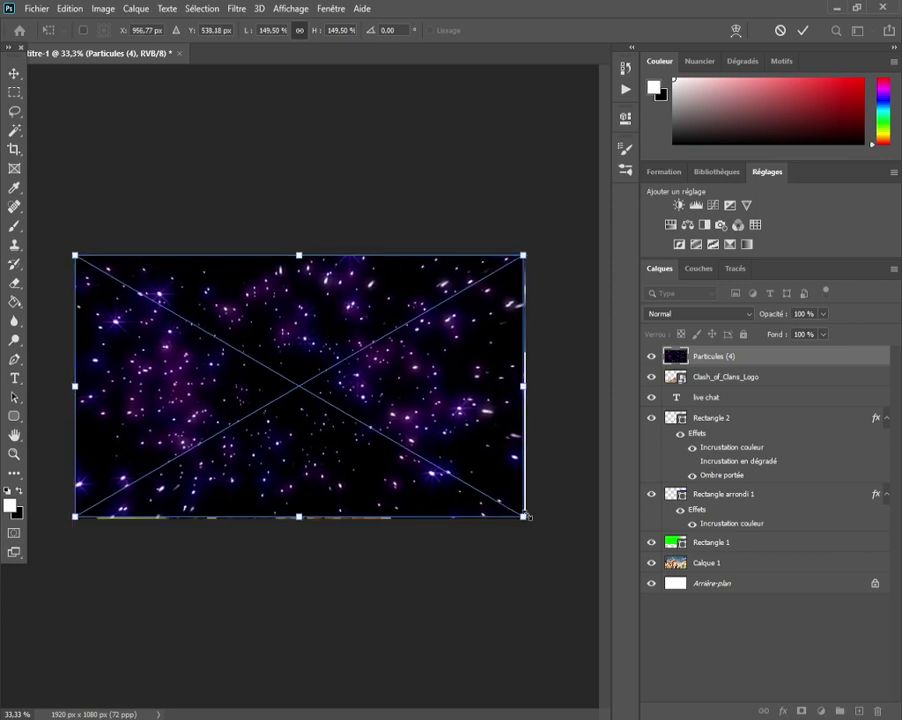
{"action": "left_click_drag", "start_coordinate": [527, 517], "coordinate": [539, 525]}
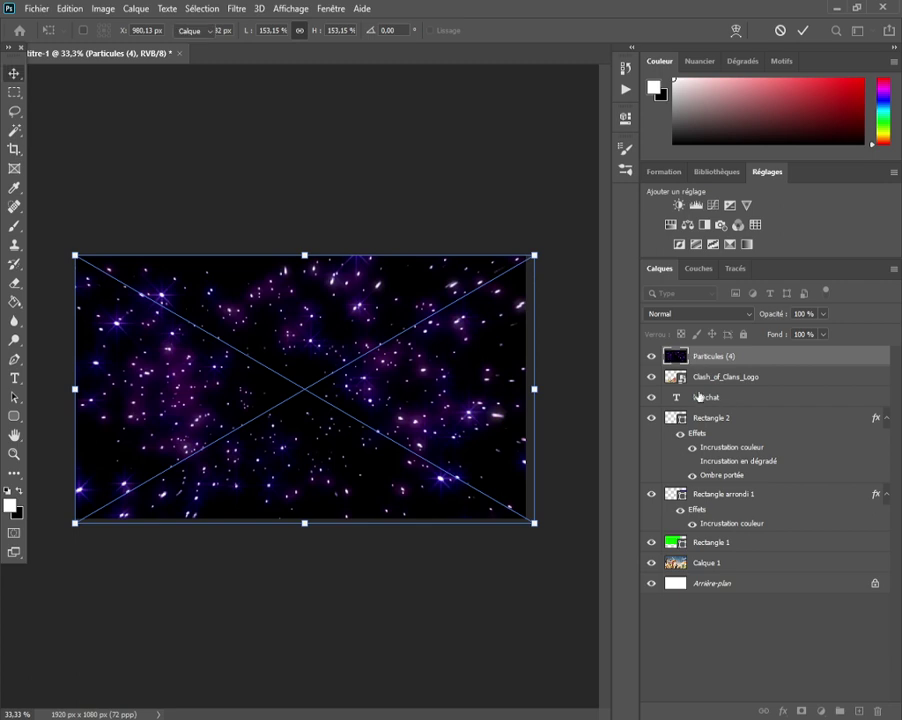
Move the Particules (4) layer between Rectangle 1 and Calque 1 and set its blend mode to Superposition
{"action": "left_click_drag", "start_coordinate": [700, 356], "coordinate": [692, 544]}
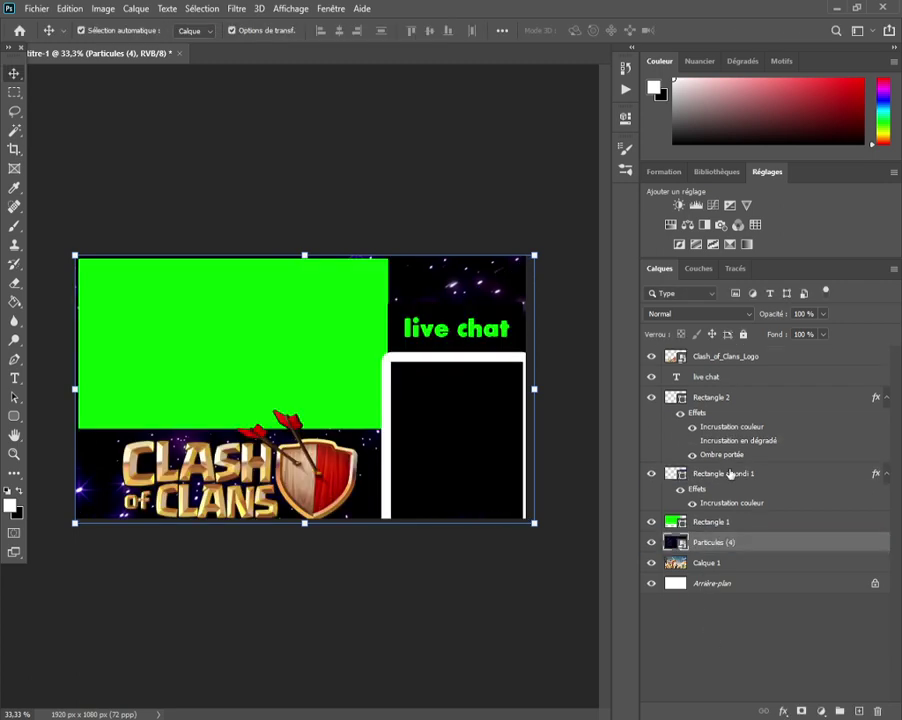
{"action": "left_click", "coordinate": [724, 314]}
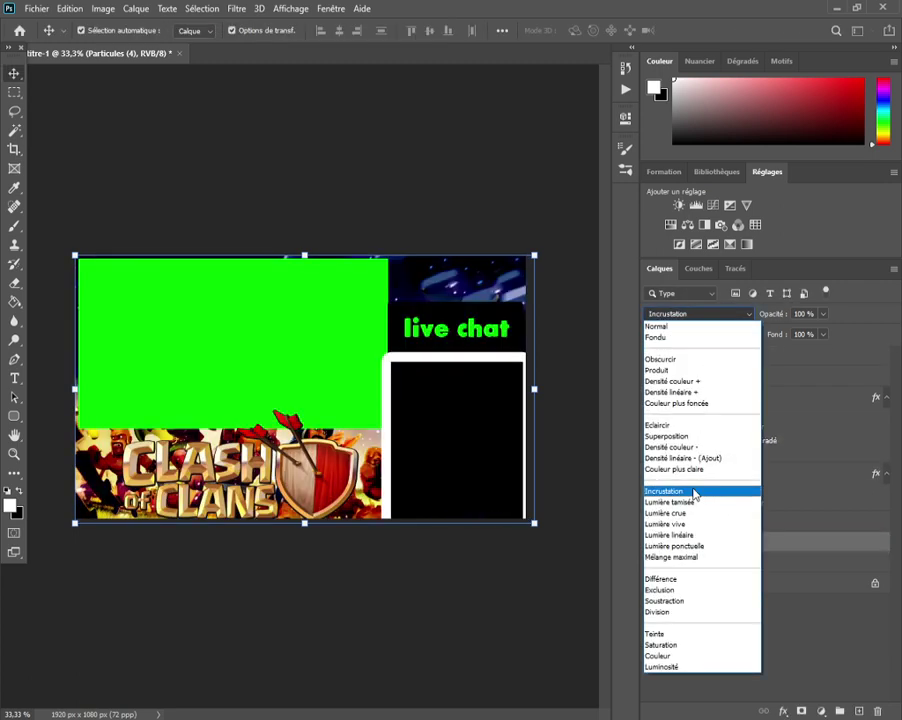
{"action": "left_click", "coordinate": [694, 492]}
{"action": "left_click", "coordinate": [690, 315]}
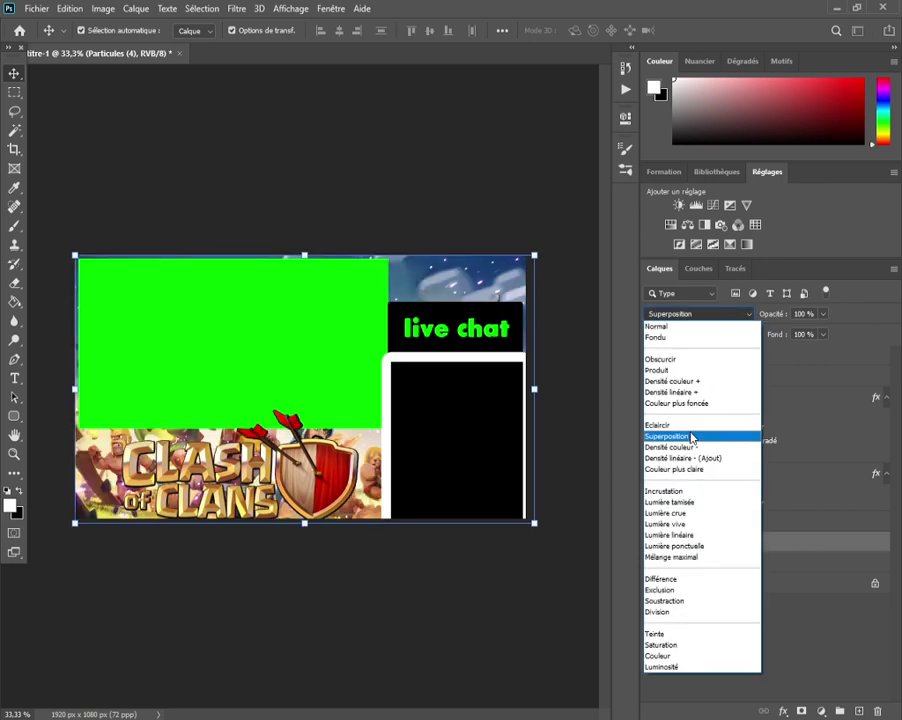
{"action": "left_click", "coordinate": [690, 437]}
{"action": "left_click", "coordinate": [725, 606]}
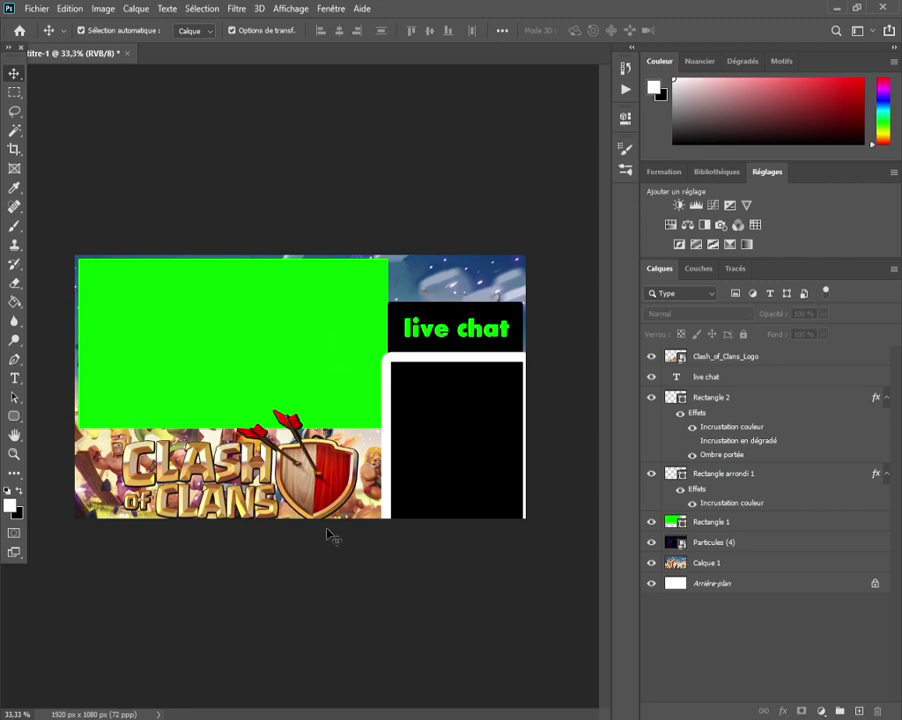
Switch to the browser and search Google Images for "particle volcans"
{"action": "key", "text": "alt+Tab"}
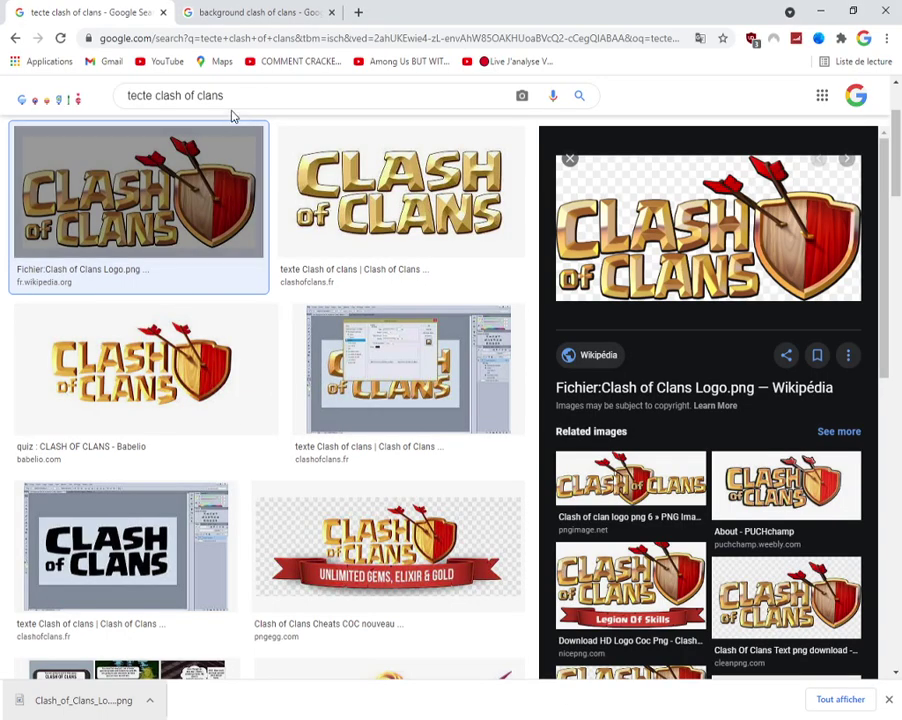
{"action": "left_click_drag", "start_coordinate": [232, 94], "coordinate": [8, 92]}
{"action": "type", "text": "par"}
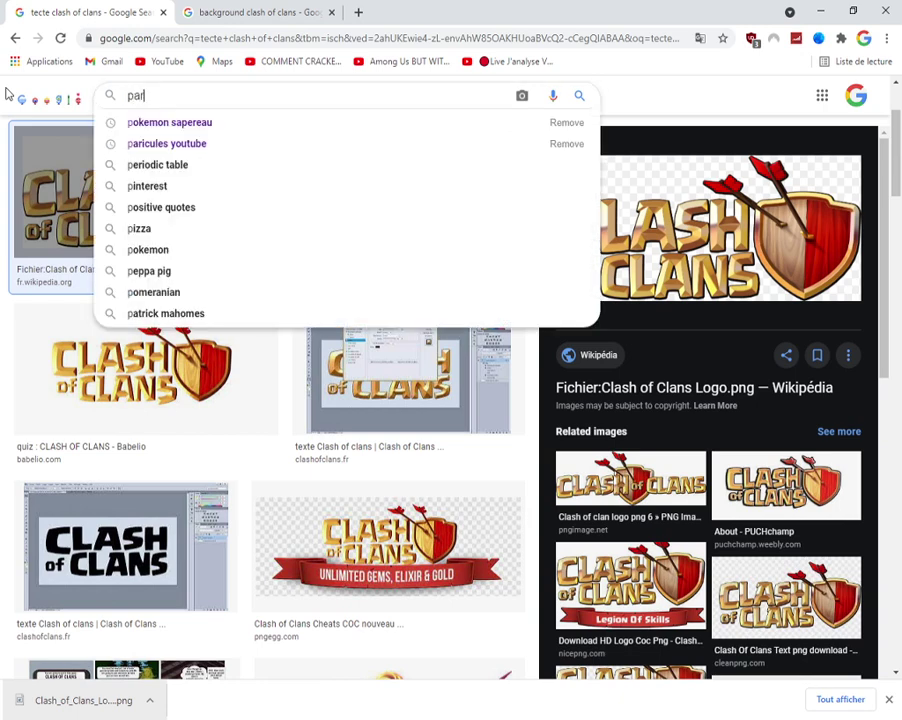
{"action": "type", "text": "tic"}
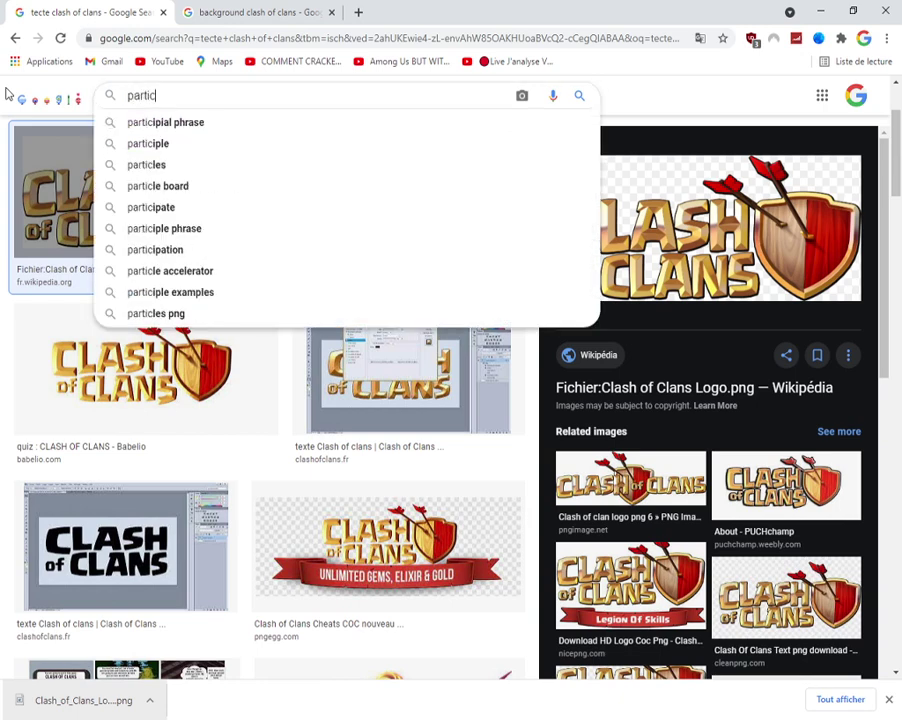
{"action": "type", "text": "le vol"}
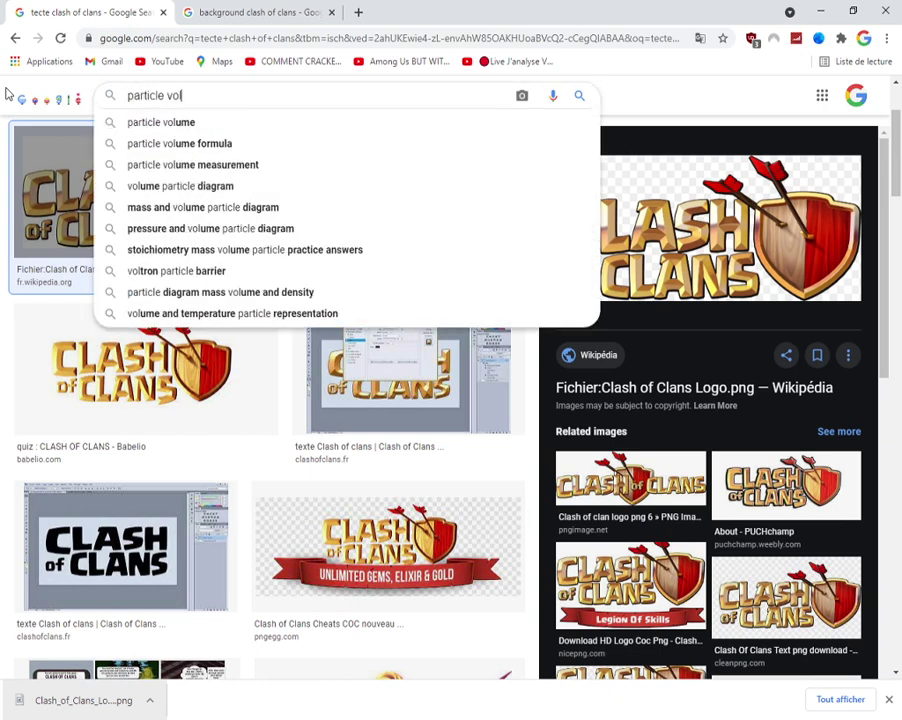
{"action": "type", "text": "c"}
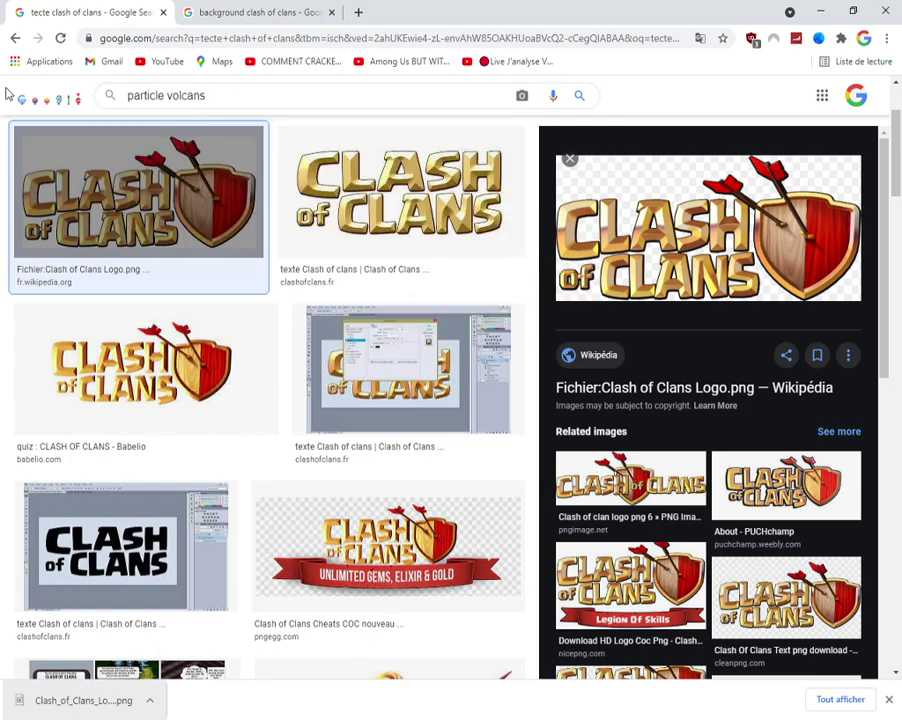
{"action": "type", "text": "ans"}
{"action": "key", "text": "Return"}
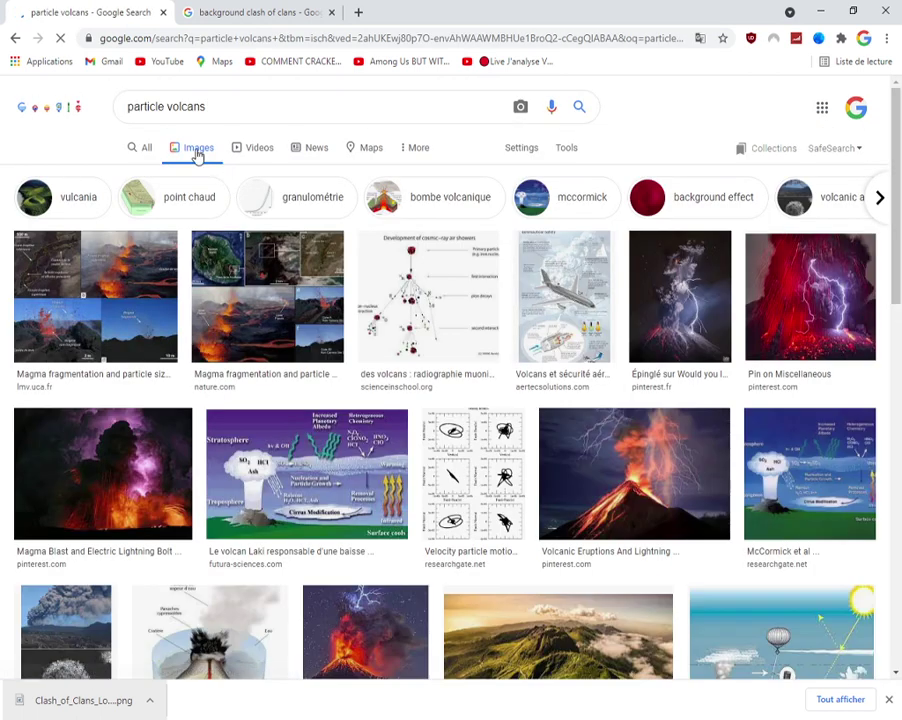
Correct the image search to "particule volcans" and run it again
{"action": "left_click", "coordinate": [155, 106]}
{"action": "key", "text": "BackSpace"}
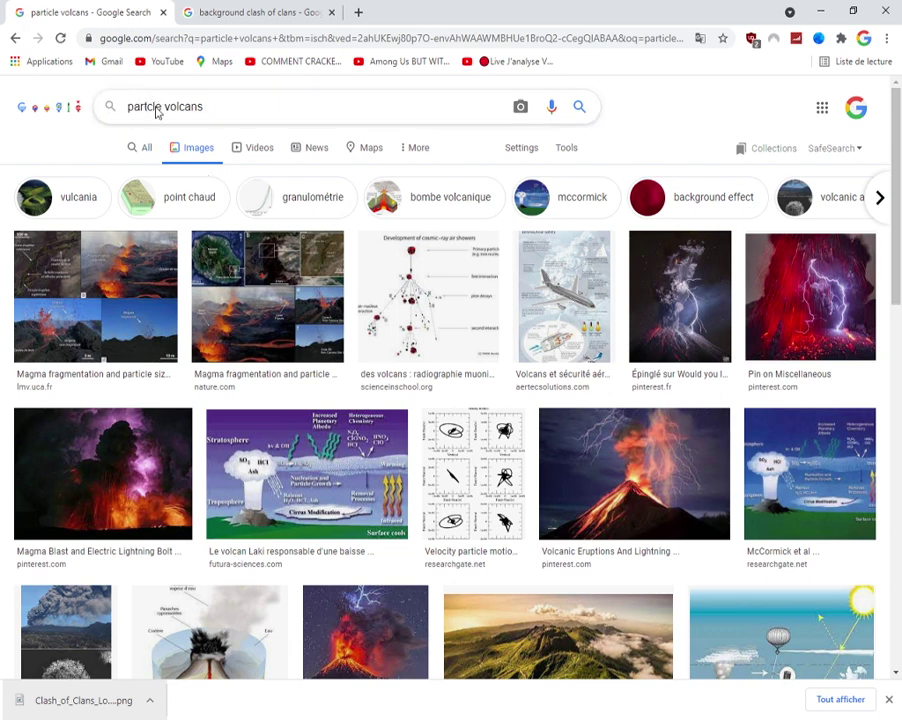
{"action": "type", "text": "i"}
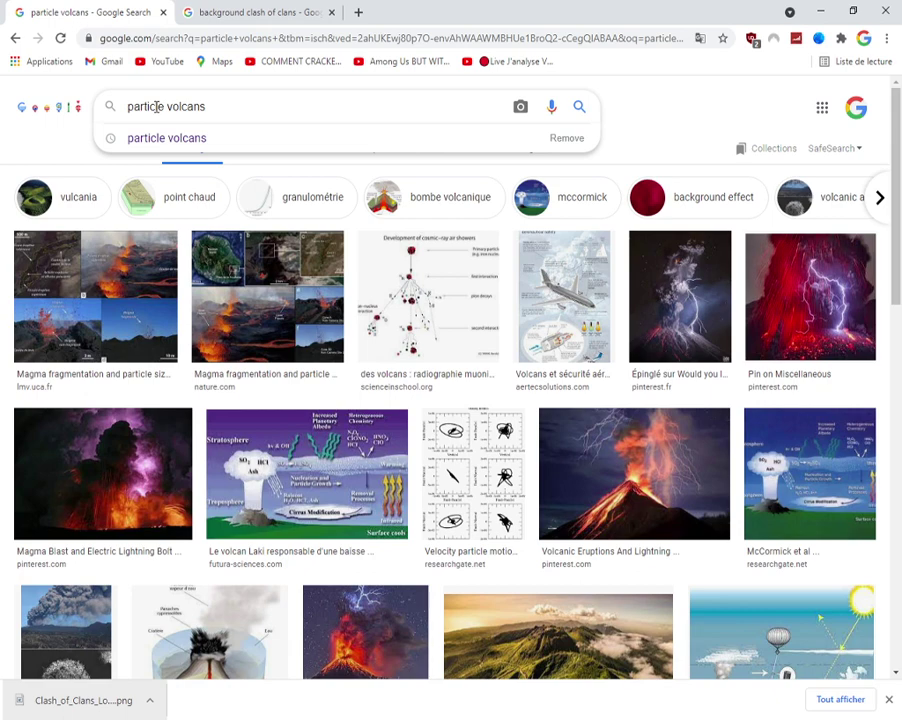
{"action": "left_click", "coordinate": [157, 106]}
{"action": "type", "text": "u"}
{"action": "key", "text": "Return"}
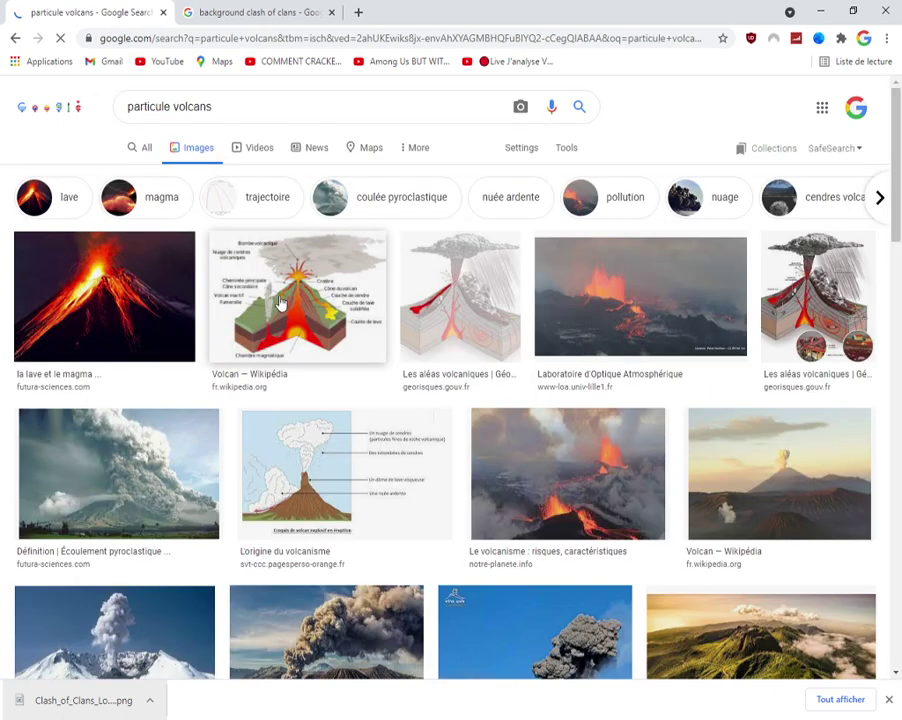
Copy the Futura-Sciences erupting volcano image from the results and paste it into the Photoshop overlay document
{"action": "left_click", "coordinate": [146, 307]}
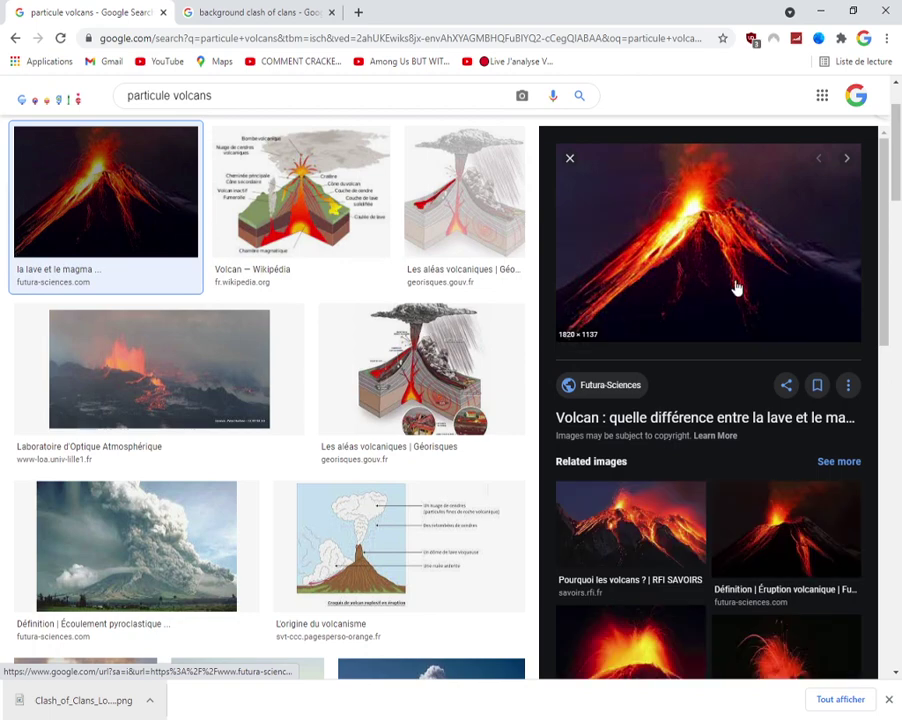
{"action": "right_click", "coordinate": [735, 288]}
{"action": "left_click", "coordinate": [722, 451]}
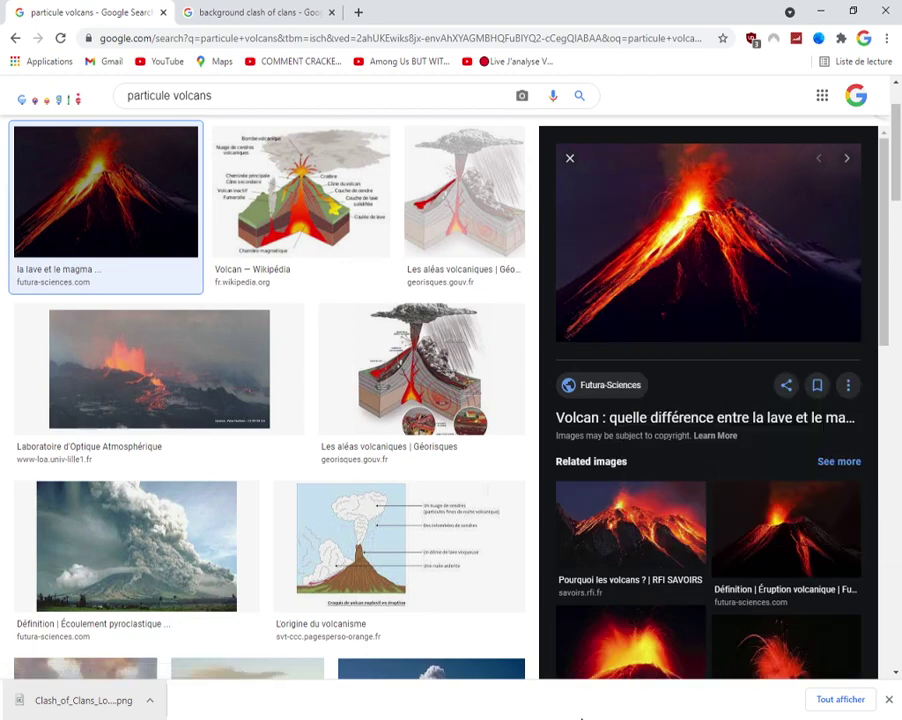
{"action": "key", "text": "alt+Tab"}
{"action": "key", "text": "ctrl+v"}
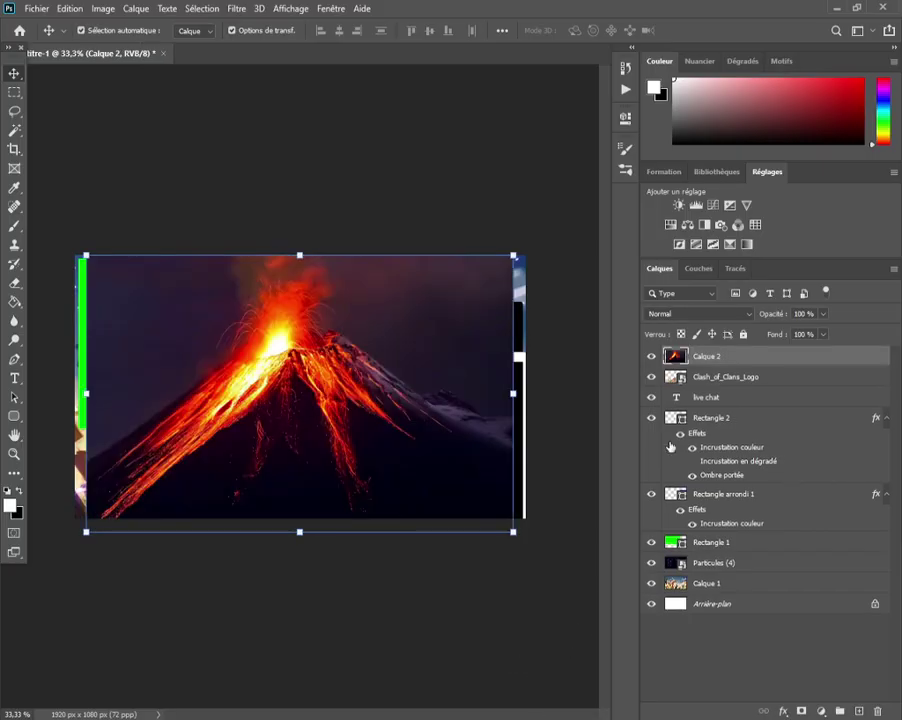
Shrink the volcano image and position it over the logo strip beneath the green area, spanning up to the chat panel
{"action": "left_click_drag", "start_coordinate": [722, 361], "coordinate": [720, 566]}
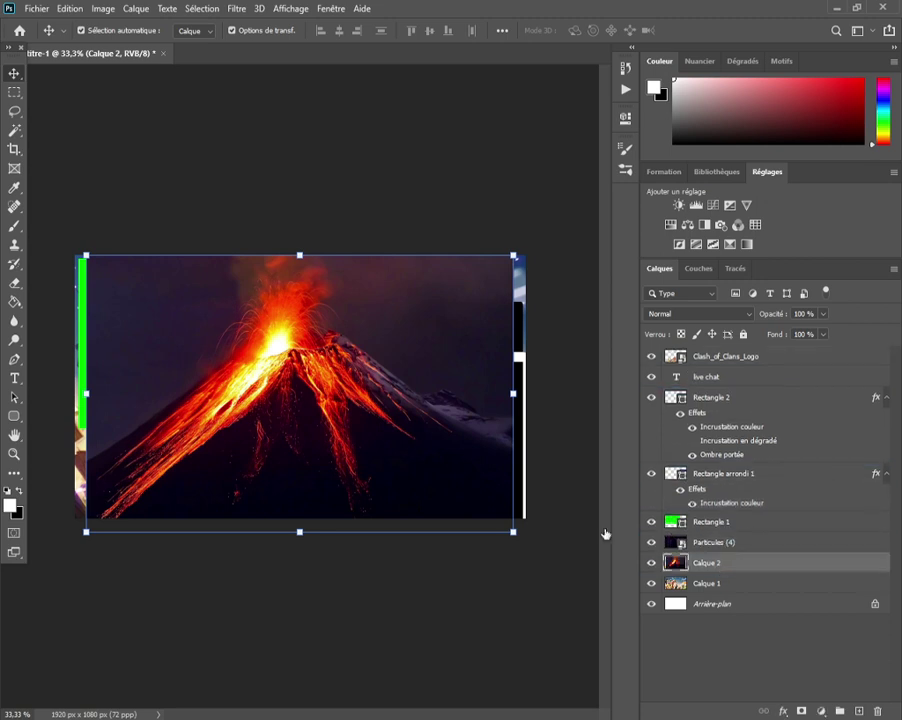
{"action": "left_click_drag", "start_coordinate": [513, 533], "coordinate": [345, 423]}
{"action": "left_click_drag", "start_coordinate": [745, 565], "coordinate": [730, 352]}
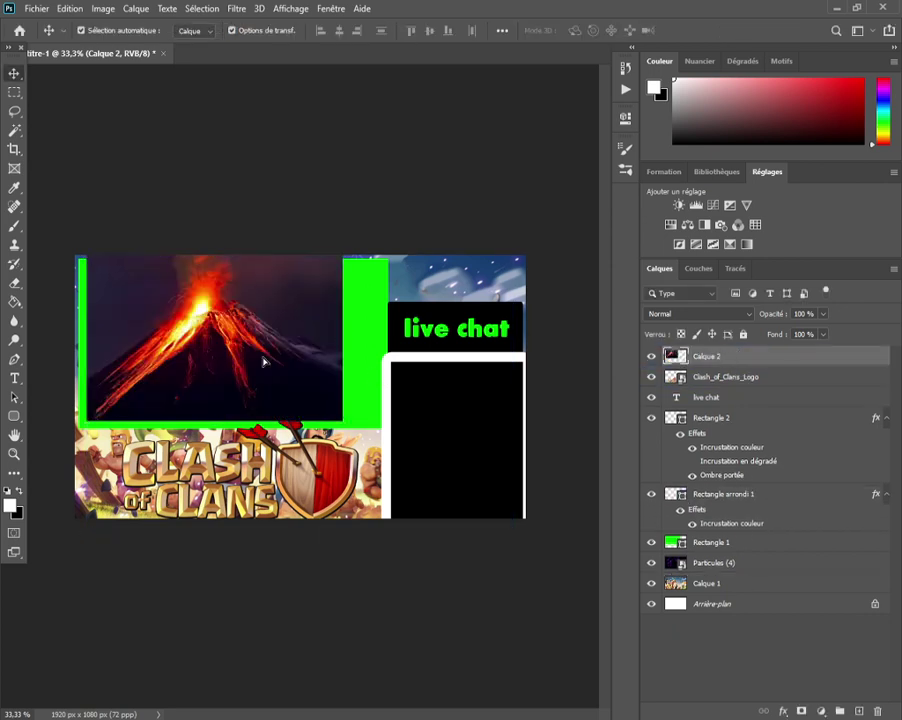
{"action": "left_click_drag", "start_coordinate": [258, 366], "coordinate": [262, 462]}
{"action": "left_click_drag", "start_coordinate": [342, 518], "coordinate": [270, 471]}
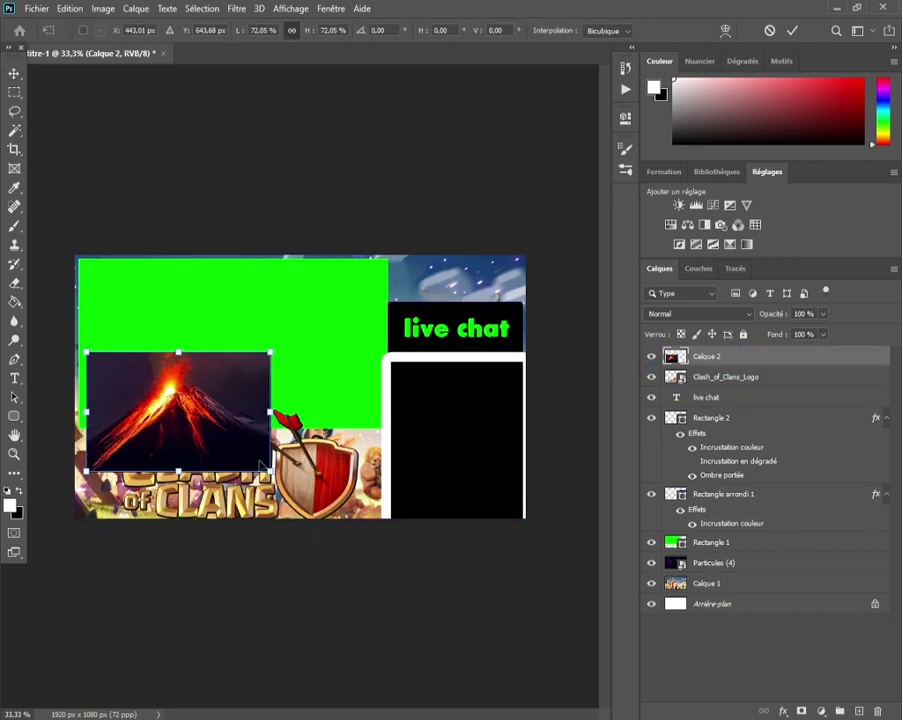
{"action": "left_click_drag", "start_coordinate": [177, 429], "coordinate": [166, 477]}
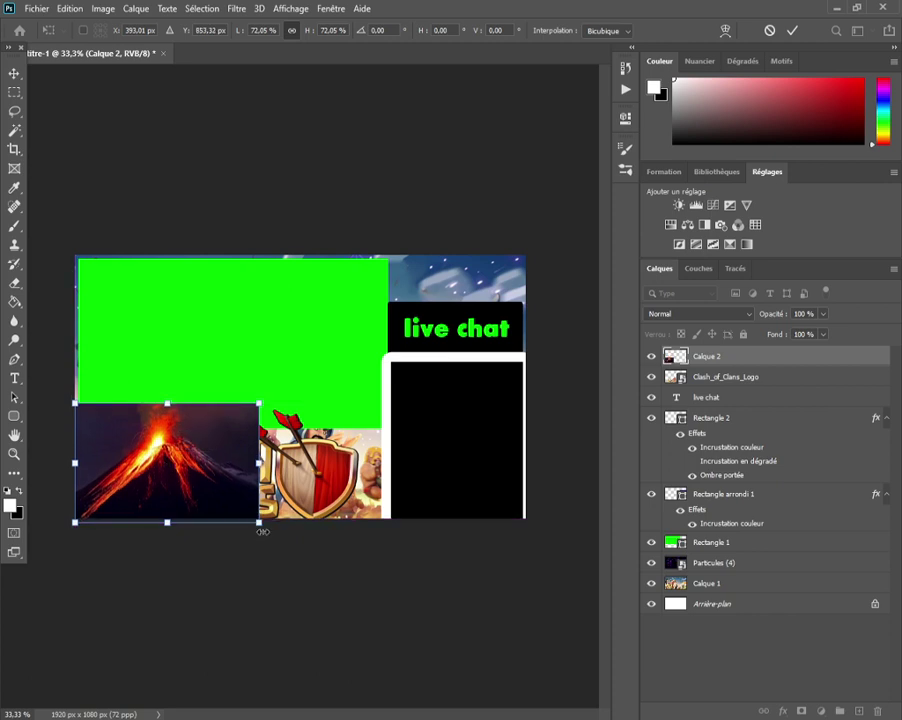
{"action": "left_click_drag", "start_coordinate": [262, 532], "coordinate": [337, 554]}
{"action": "left_click_drag", "start_coordinate": [240, 478], "coordinate": [231, 508]}
{"action": "left_click_drag", "start_coordinate": [325, 579], "coordinate": [380, 613]}
{"action": "left_click_drag", "start_coordinate": [321, 552], "coordinate": [336, 520]}
Place the volcano layer between Rectangle 1 and Particules (4) and set its blend mode to Incrustation
{"action": "left_click_drag", "start_coordinate": [785, 358], "coordinate": [757, 578]}
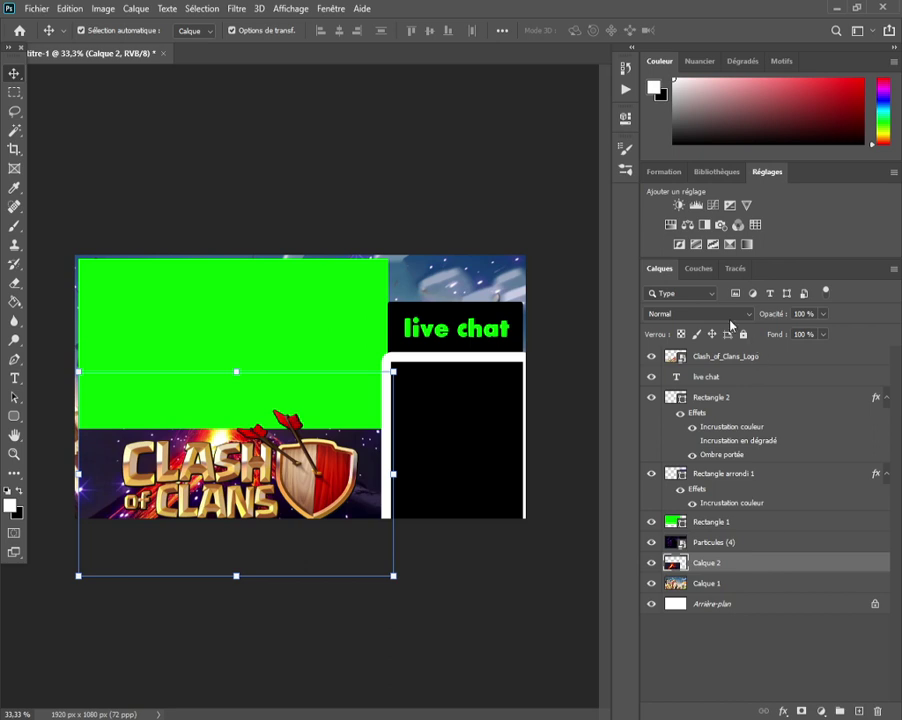
{"action": "left_click", "coordinate": [729, 317]}
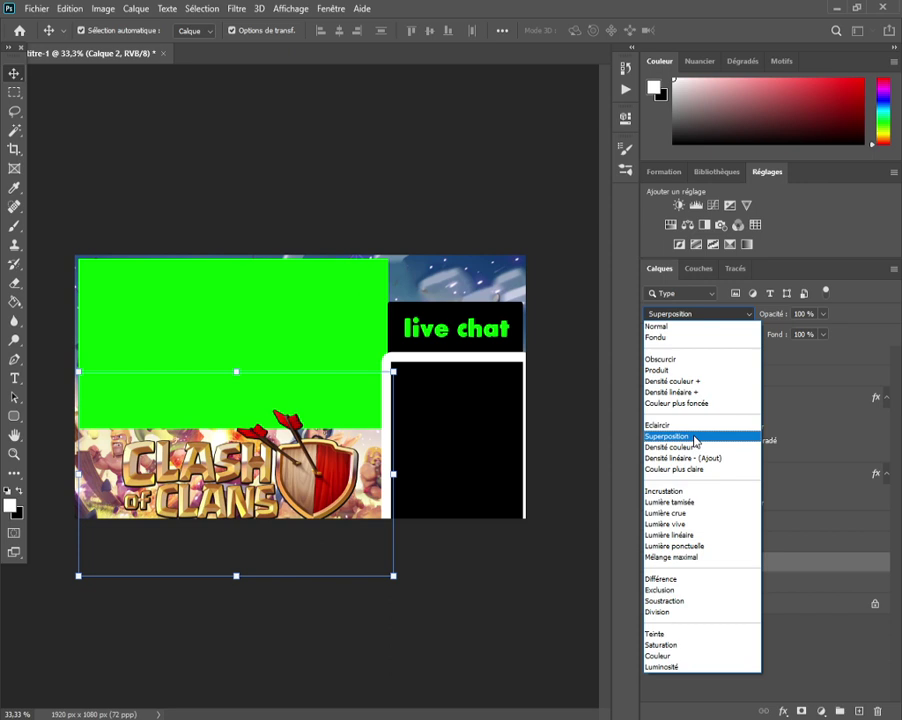
{"action": "left_click", "coordinate": [692, 492]}
{"action": "left_click_drag", "start_coordinate": [763, 553], "coordinate": [738, 566]}
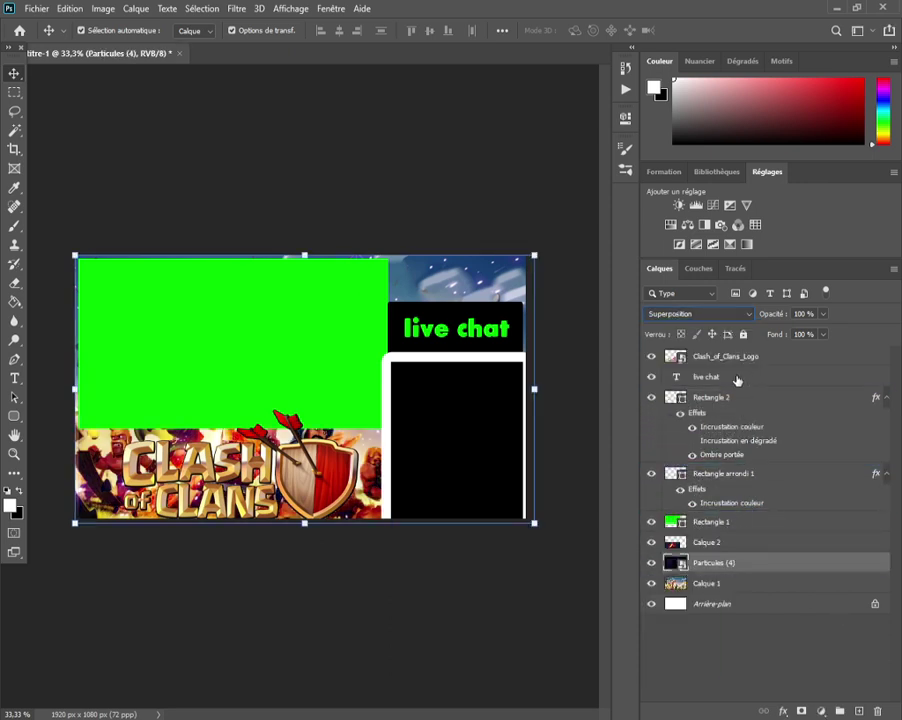
Move the Clash_of_Clans_Logo layer between Rectangle 1 and the volcano layer, then deselect it
{"action": "left_click_drag", "start_coordinate": [738, 358], "coordinate": [698, 590]}
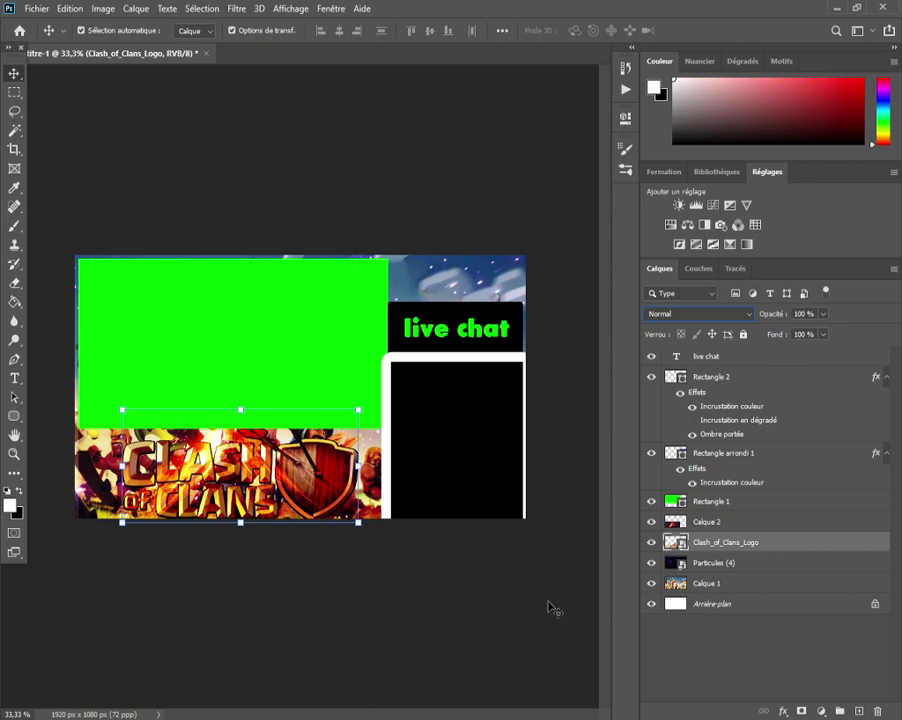
{"action": "left_click_drag", "start_coordinate": [722, 546], "coordinate": [731, 514]}
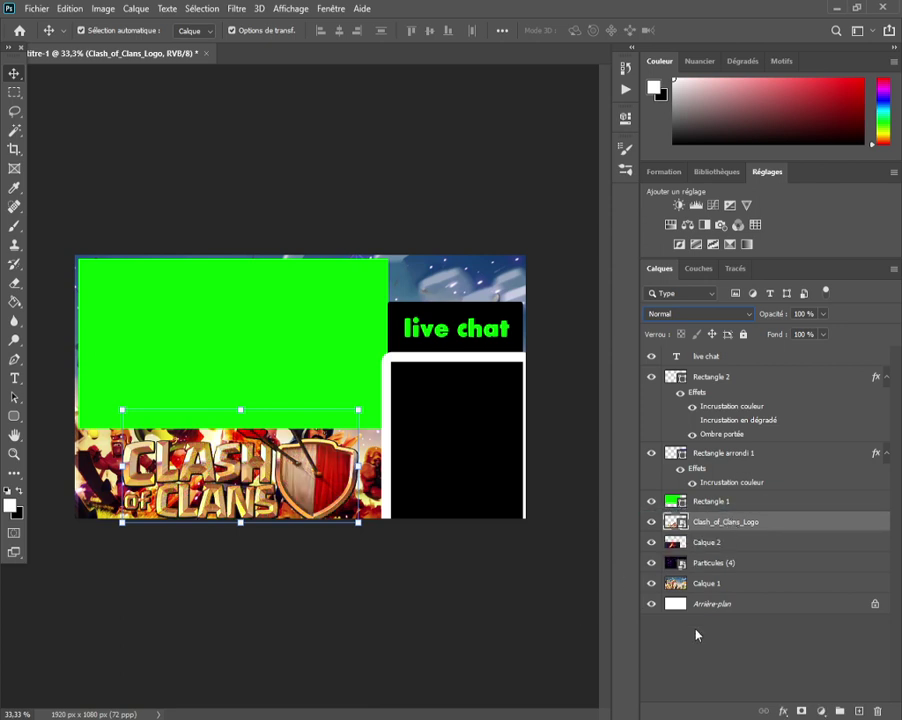
{"action": "left_click", "coordinate": [477, 628]}
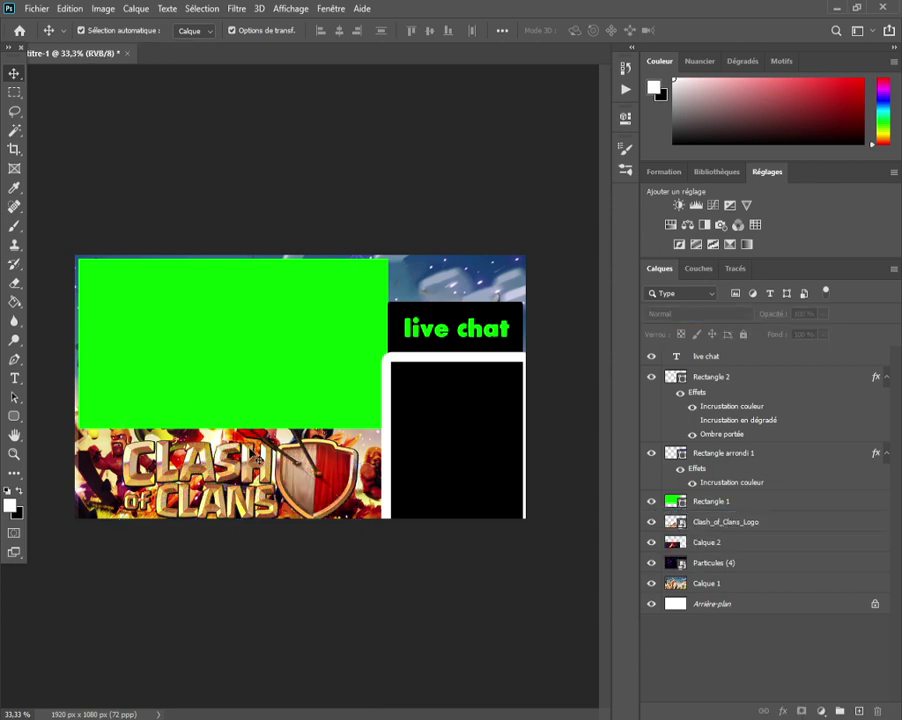
{"action": "key", "text": "alt+Tab"}
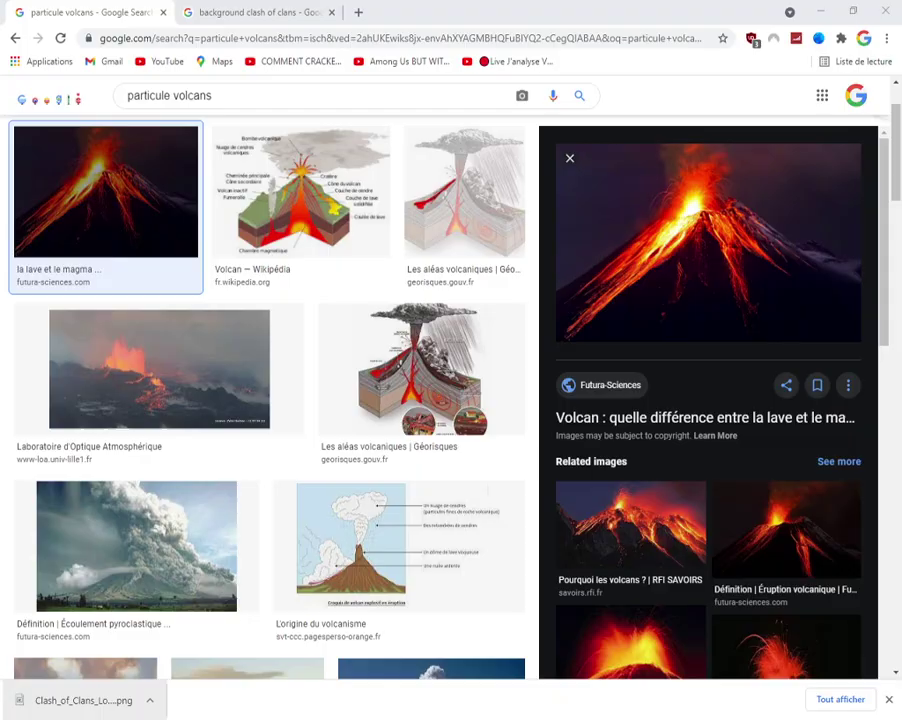
{"action": "scroll", "coordinate": [256, 410], "scroll_direction": "down", "scroll_amount": 15}
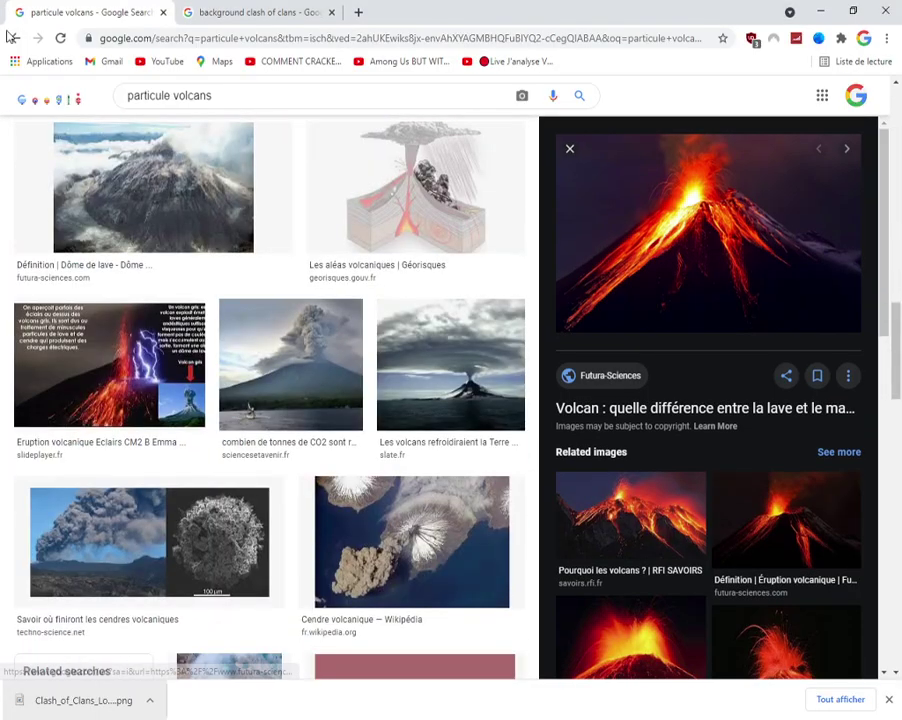
{"action": "left_click", "coordinate": [10, 37]}
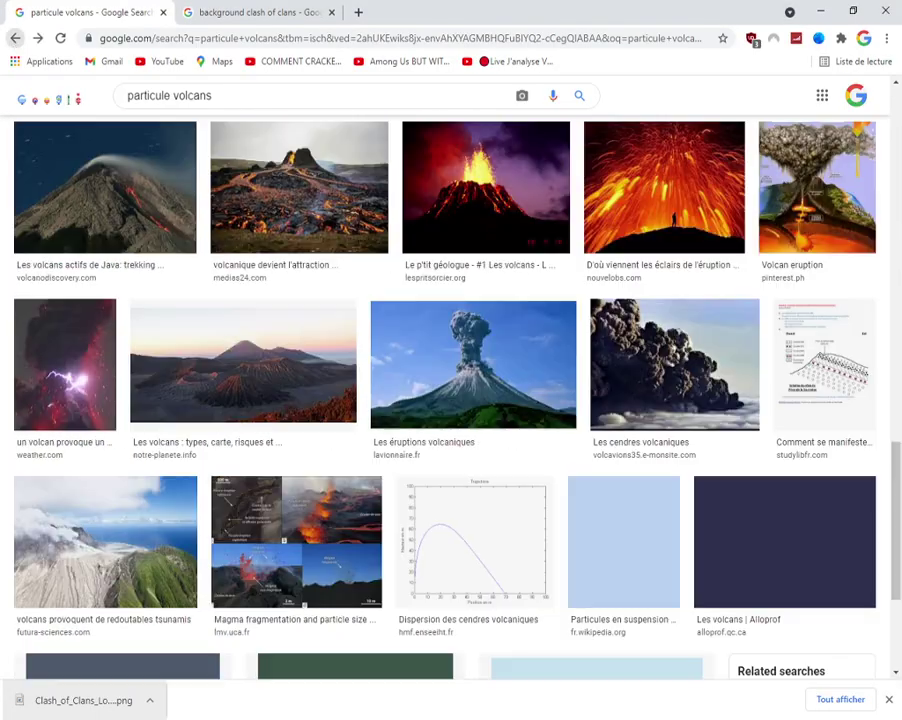
{"action": "key", "text": "alt+Tab"}
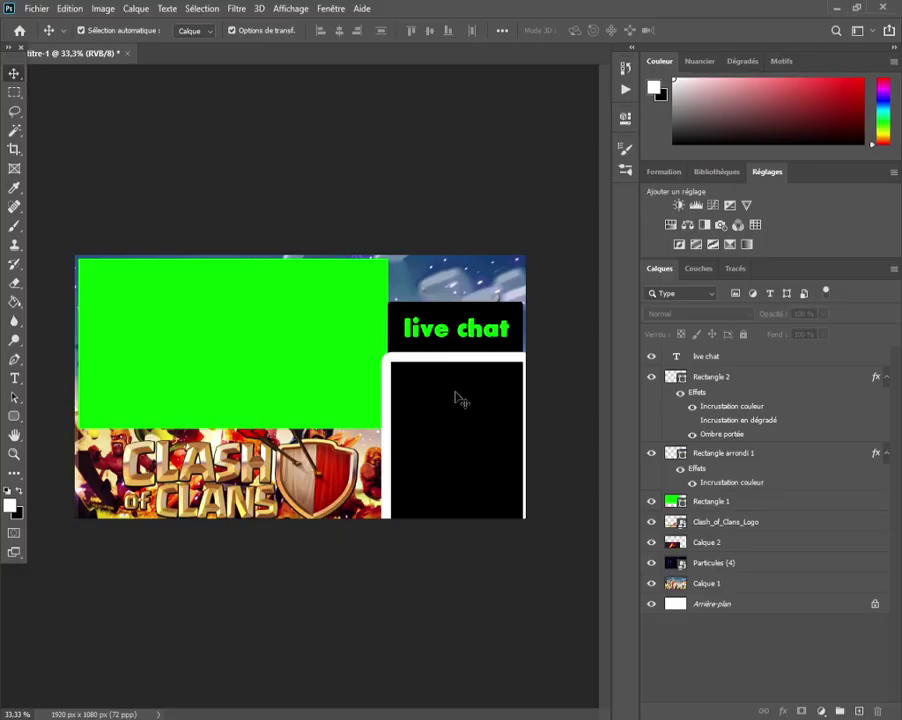
{"action": "left_click", "coordinate": [518, 395]}
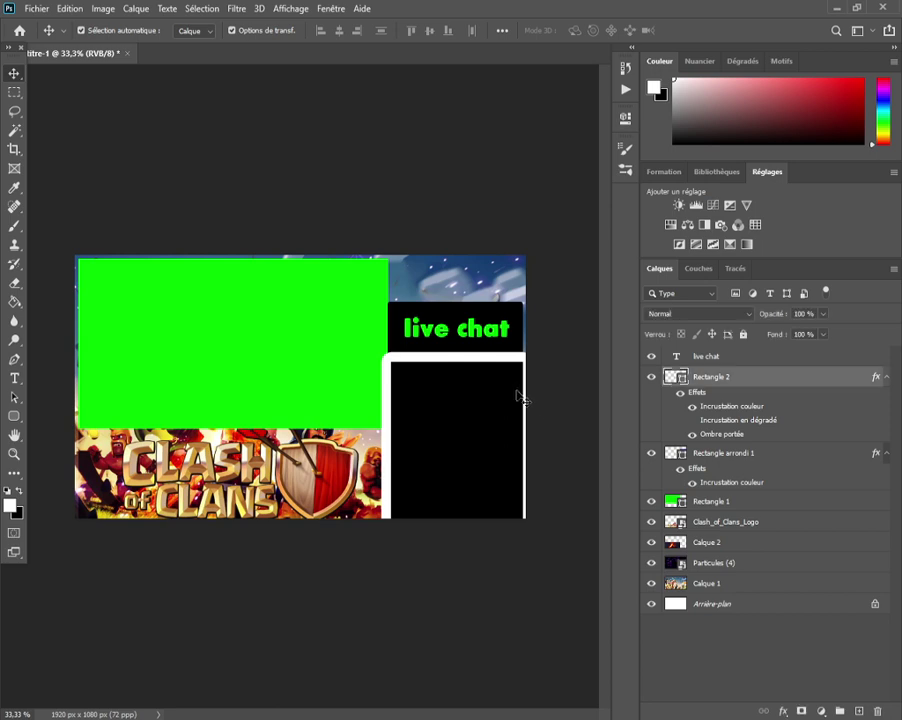
{"action": "left_click", "coordinate": [686, 670]}
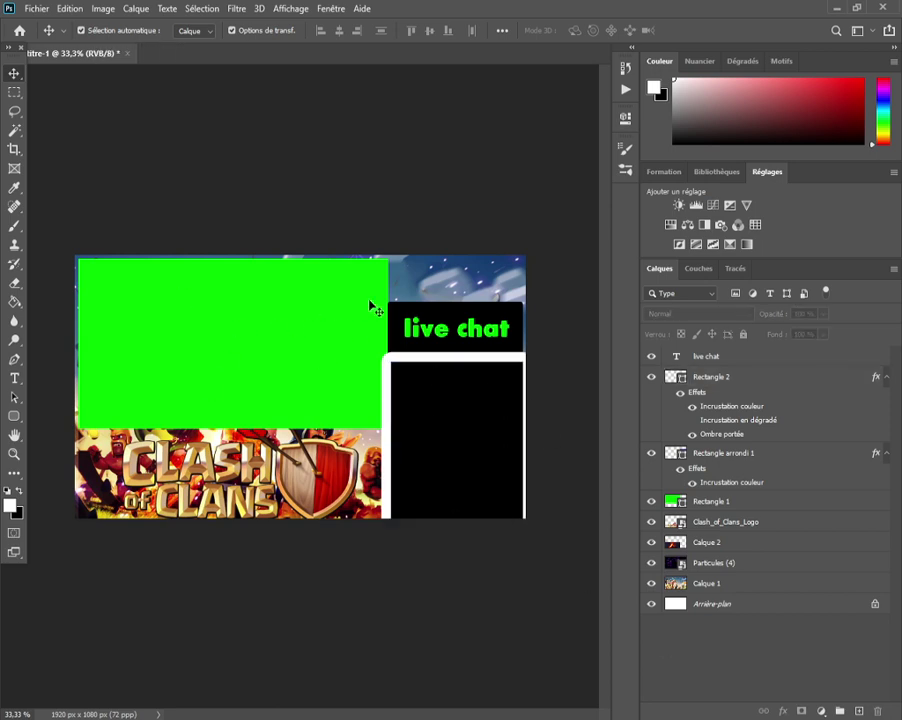
Add a white drop shadow (Ombre portée) to the live chat text layer
{"action": "mouse_move", "coordinate": [487, 335]}
{"action": "left_mouse_down"}
{"action": "mouse_move", "coordinate": [490, 311]}
{"action": "mouse_move", "coordinate": [481, 330]}
{"action": "left_mouse_up"}
{"action": "right_click", "coordinate": [745, 358]}
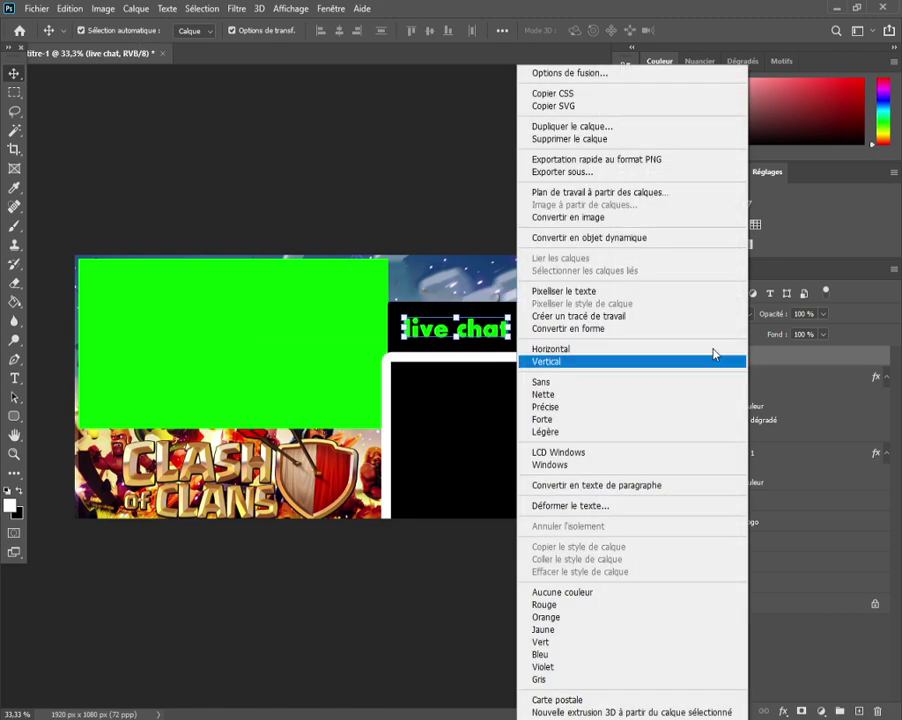
{"action": "left_click", "coordinate": [579, 73]}
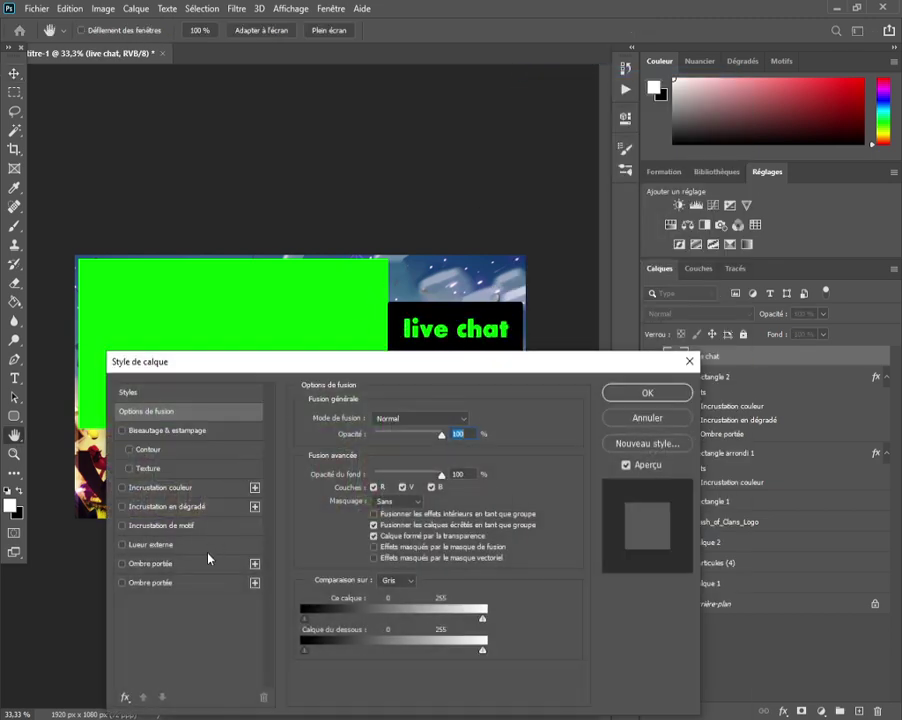
{"action": "left_click", "coordinate": [155, 588]}
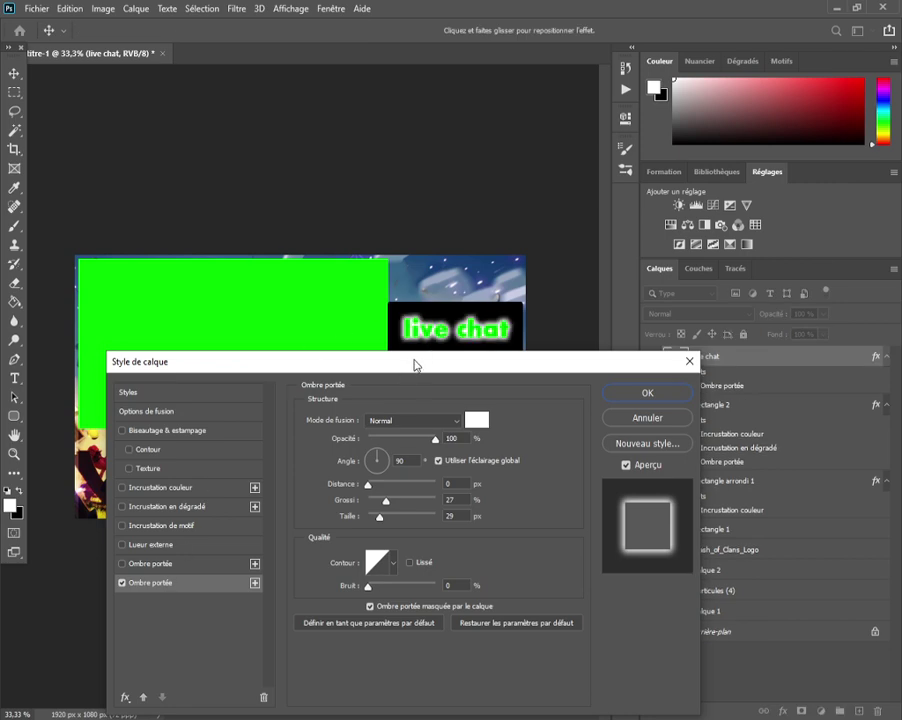
{"action": "left_click_drag", "start_coordinate": [416, 365], "coordinate": [622, 400]}
Enable the second drop shadow on the live chat text in white with 9% spread (Grossi) and a size of 199 px
{"action": "left_click", "coordinate": [388, 600]}
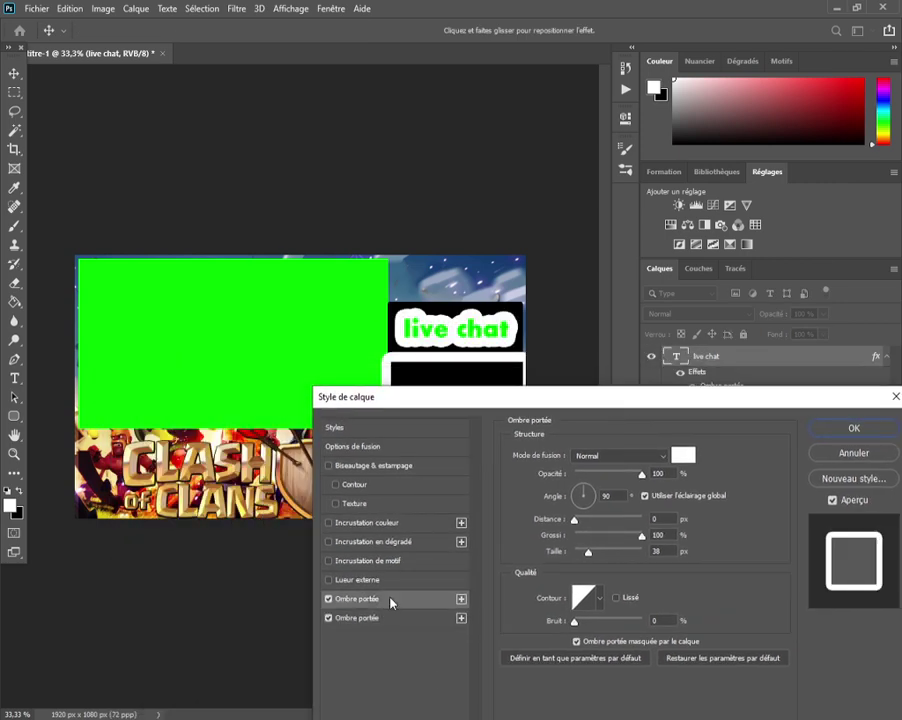
{"action": "left_click", "coordinate": [678, 457]}
{"action": "left_click", "coordinate": [808, 304]}
{"action": "left_click_drag", "start_coordinate": [617, 540], "coordinate": [581, 538]}
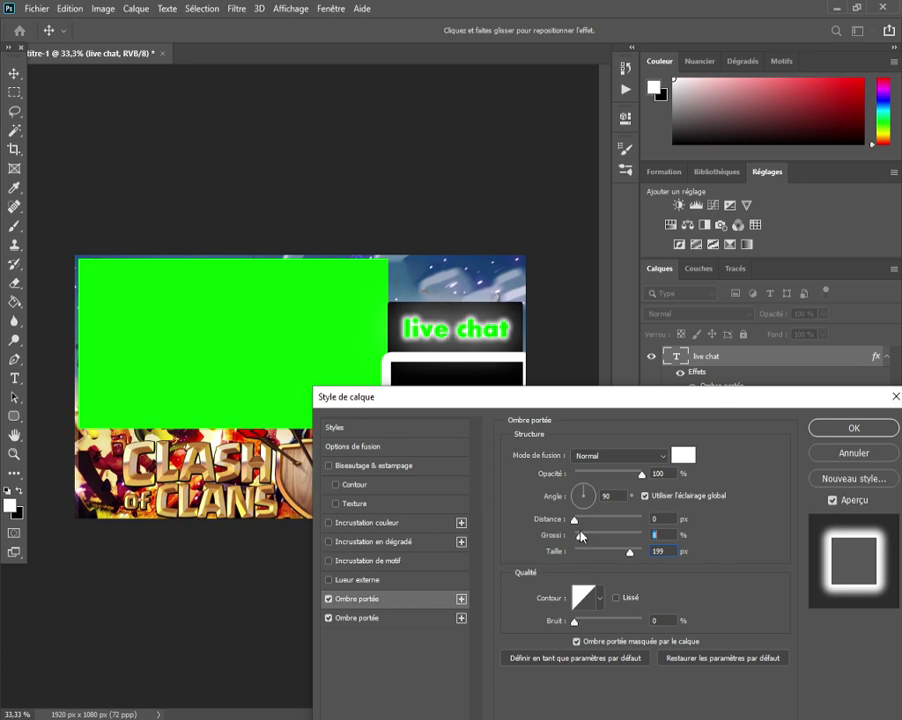
Set the 199 px drop shadow's colour to blue 0033ff
{"action": "left_click", "coordinate": [679, 456]}
{"action": "left_click", "coordinate": [545, 487]}
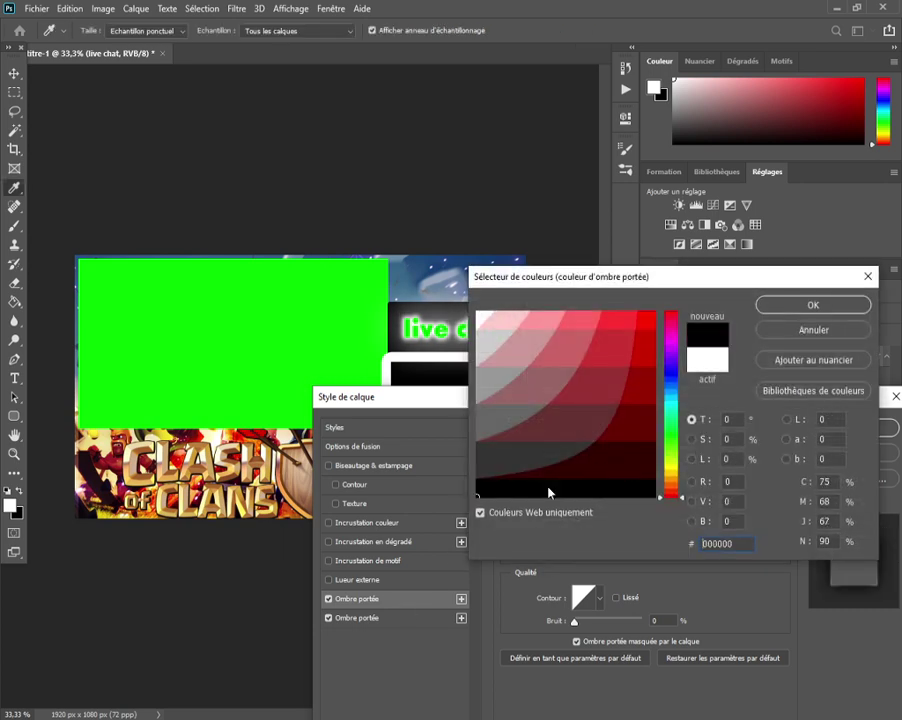
{"action": "left_click", "coordinate": [670, 380]}
{"action": "left_click", "coordinate": [652, 325]}
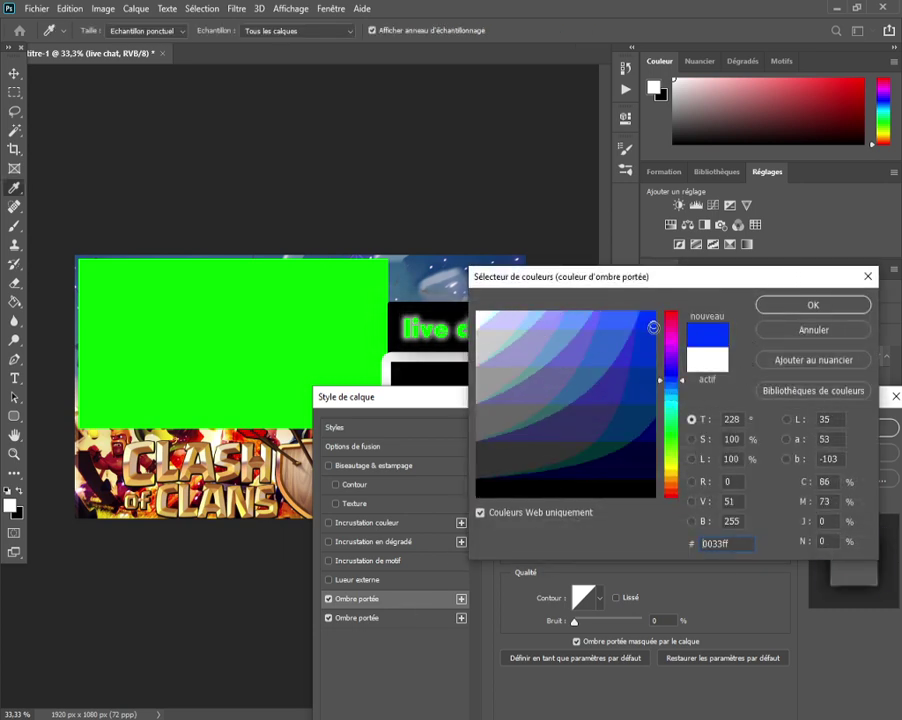
{"action": "left_click", "coordinate": [772, 308]}
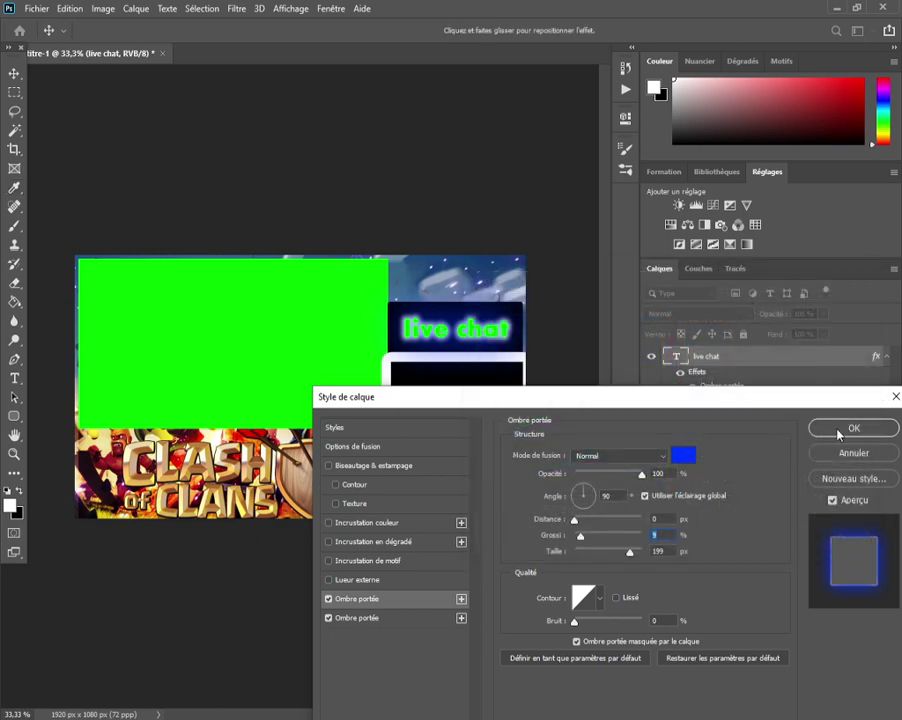
Recolour the 199 px drop shadow red and set the white drop shadow's size to 131 px
{"action": "left_click", "coordinate": [683, 456]}
{"action": "left_click_drag", "start_coordinate": [670, 462], "coordinate": [666, 313]}
{"action": "left_click", "coordinate": [813, 305]}
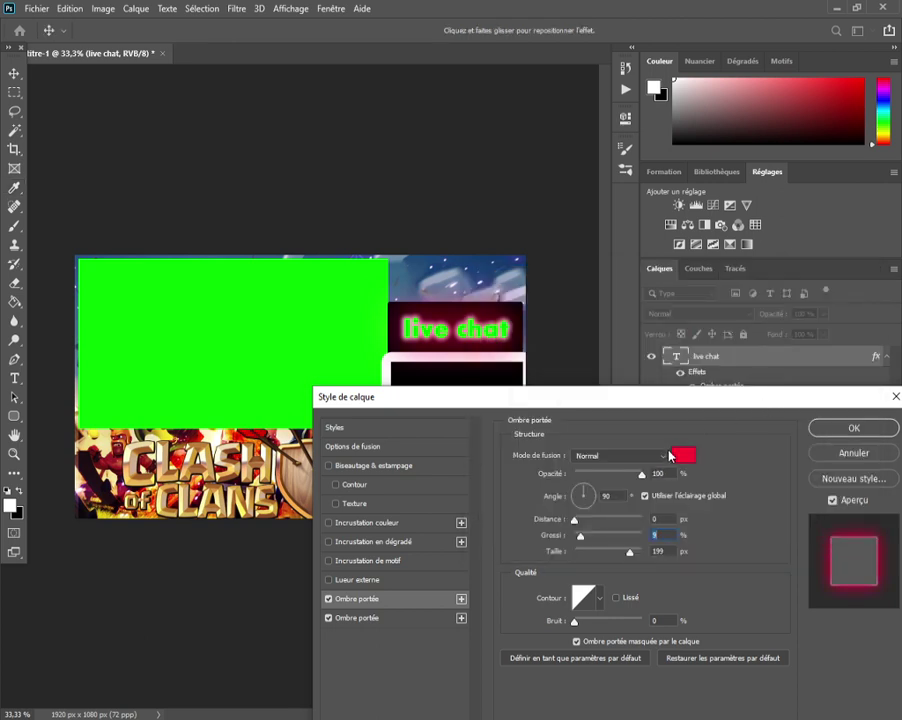
{"action": "left_click", "coordinate": [413, 620]}
{"action": "left_click_drag", "start_coordinate": [587, 553], "coordinate": [613, 552]}
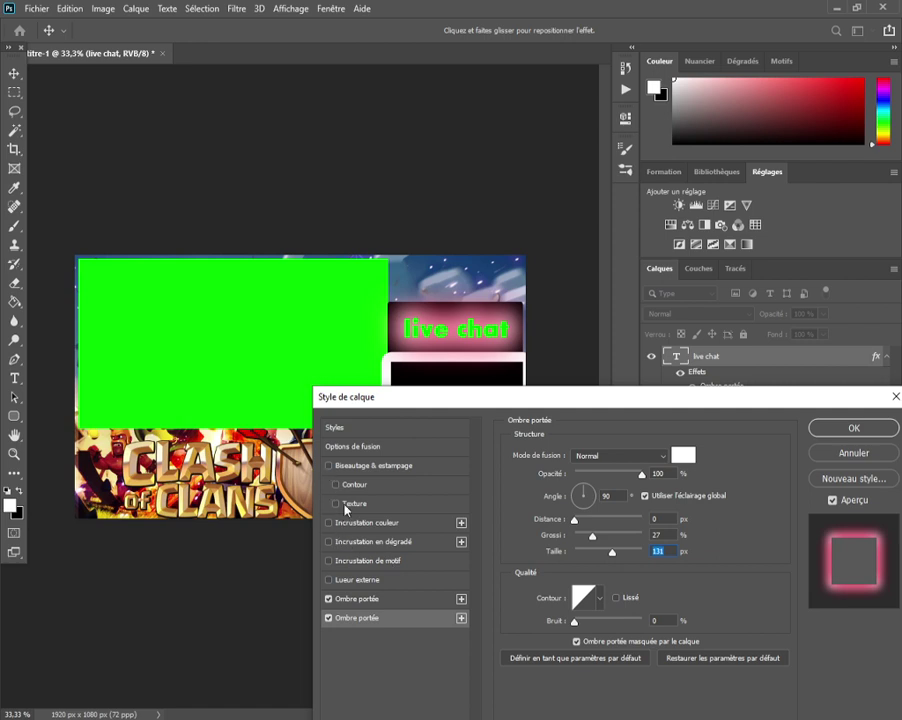
Enable a gradient overlay (Incrustation en dégradé) on the live chat text, with bevel and emboss left off
{"action": "left_click", "coordinate": [327, 466]}
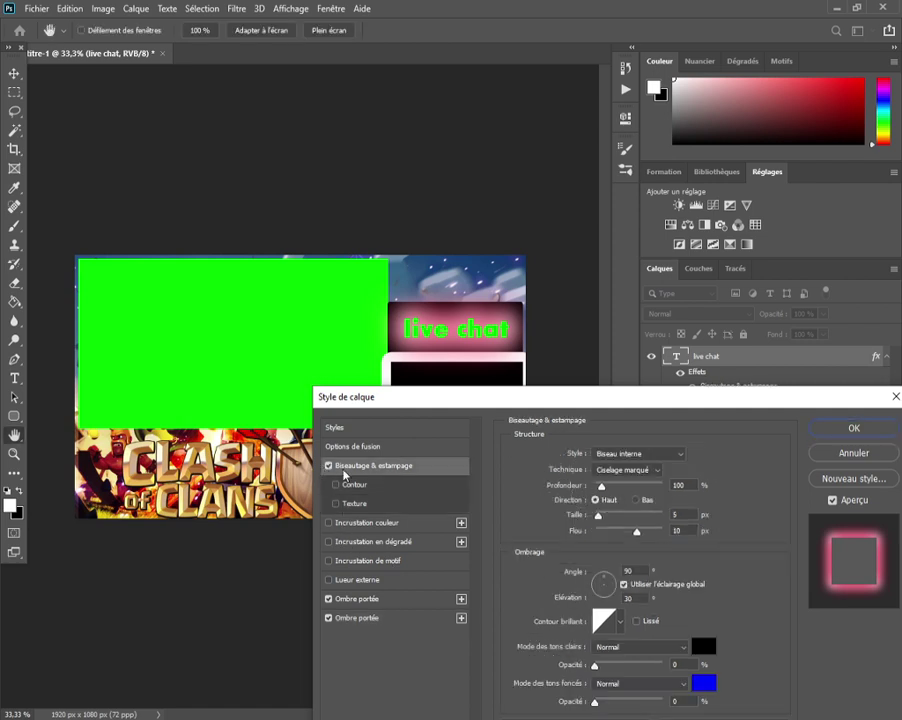
{"action": "left_click", "coordinate": [329, 467]}
{"action": "left_click", "coordinate": [338, 541]}
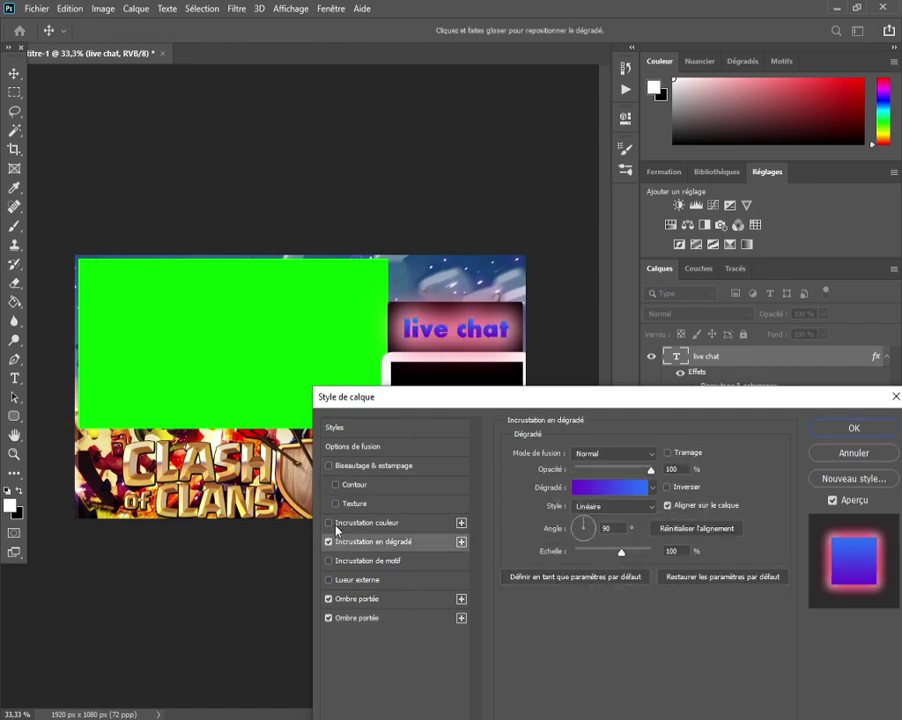
{"action": "left_click", "coordinate": [653, 488]}
{"action": "left_click", "coordinate": [650, 490]}
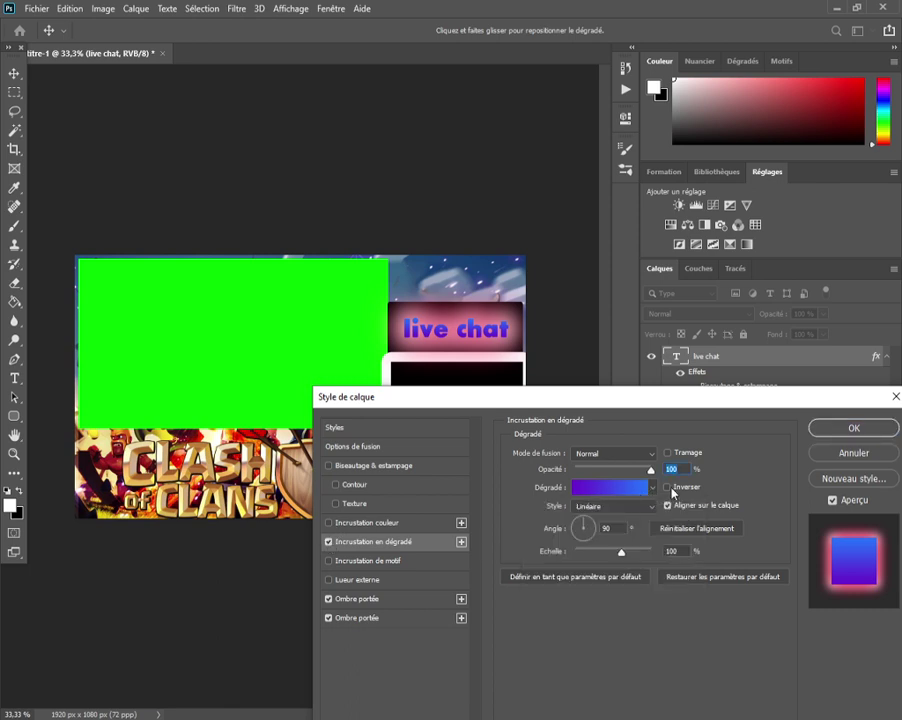
Set the gradient overlay's start stop to red ff0000 and its end stop to yellow
{"action": "left_click", "coordinate": [600, 487]}
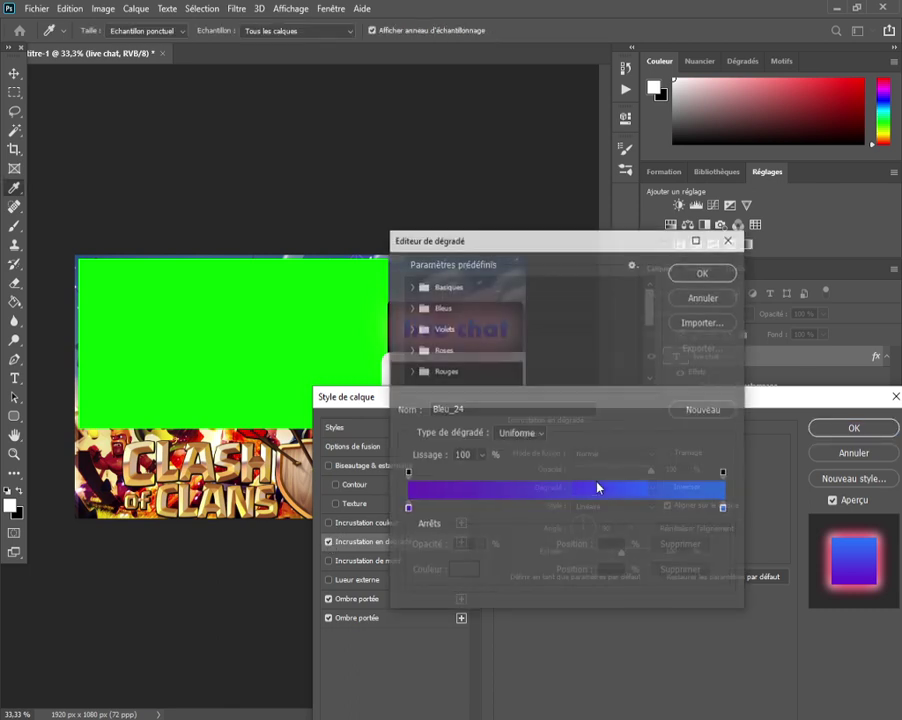
{"action": "double_click", "coordinate": [406, 510]}
{"action": "left_click_drag", "start_coordinate": [659, 453], "coordinate": [686, 316]}
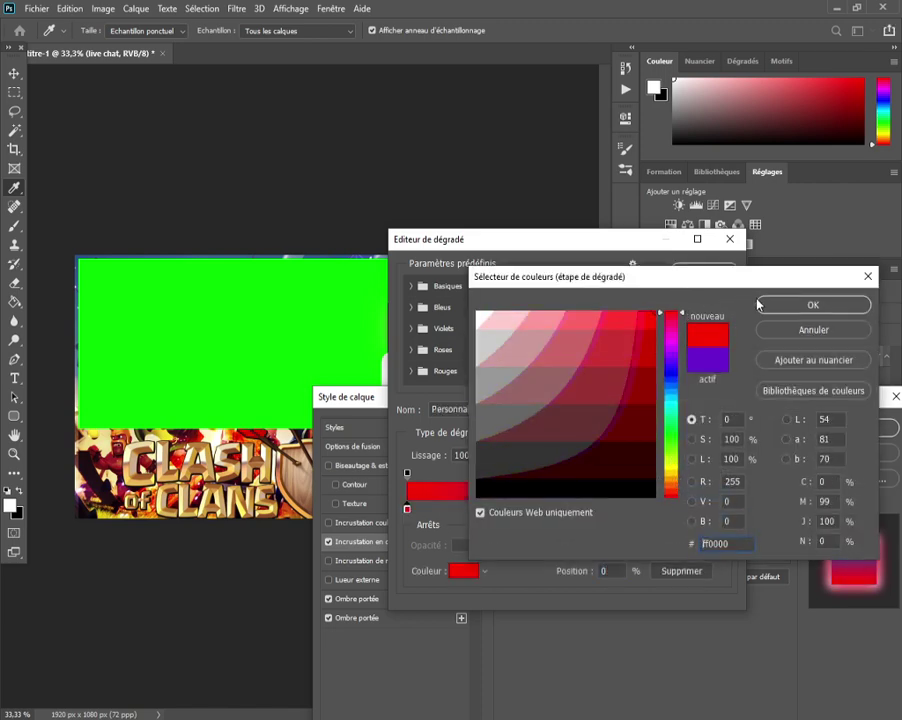
{"action": "left_click", "coordinate": [762, 304]}
{"action": "double_click", "coordinate": [725, 510]}
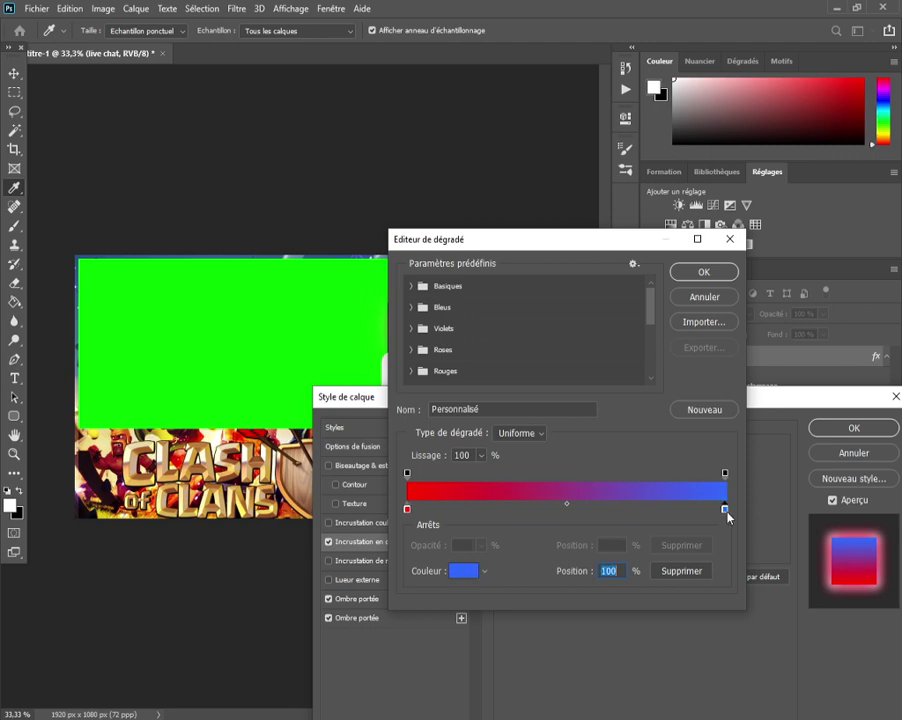
{"action": "left_click_drag", "start_coordinate": [670, 381], "coordinate": [668, 468]}
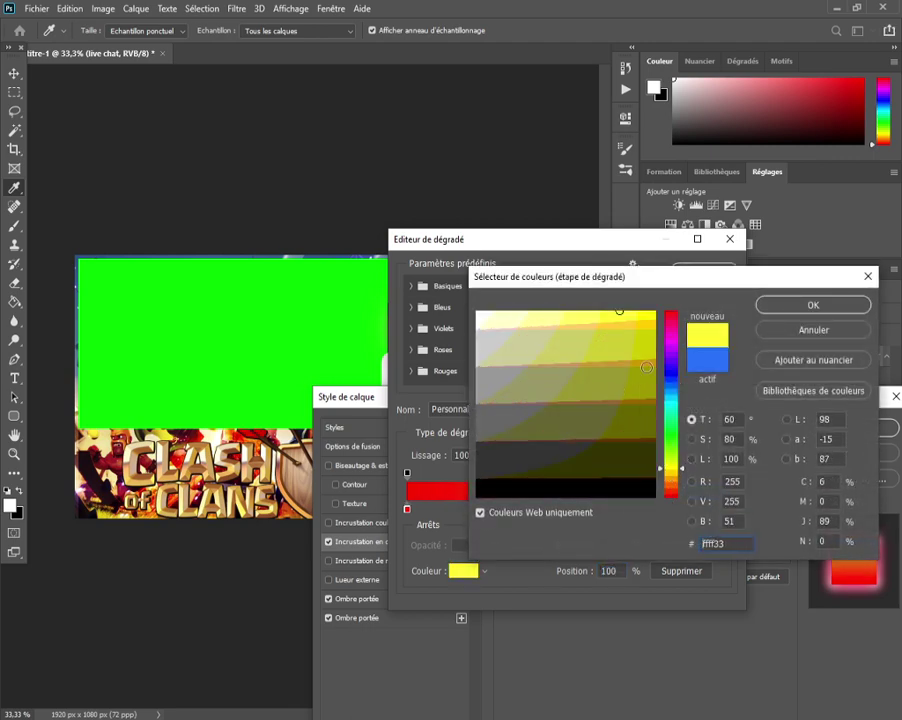
{"action": "left_click", "coordinate": [796, 306]}
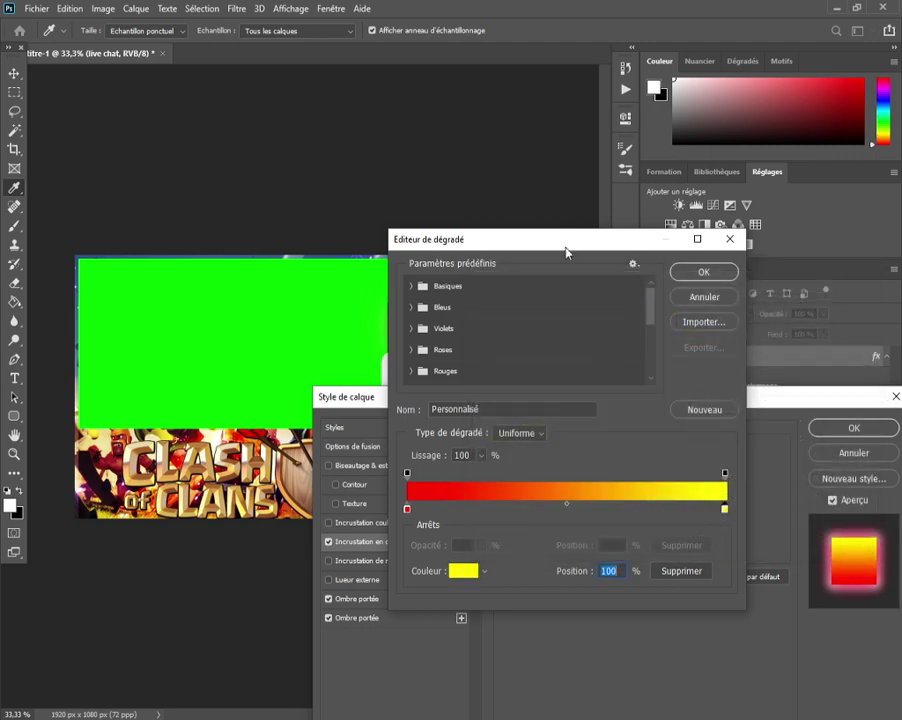
{"action": "left_click_drag", "start_coordinate": [566, 252], "coordinate": [708, 290]}
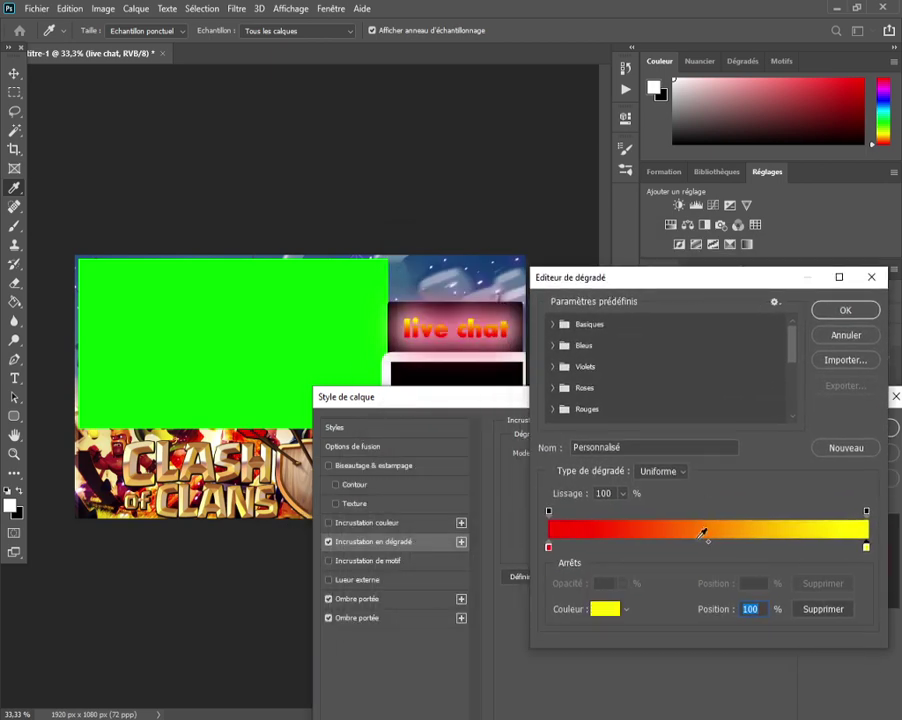
Move the gradient's yellow end stop to the middle and place a second yellow stop at 40%
{"action": "left_click_drag", "start_coordinate": [868, 549], "coordinate": [677, 548]}
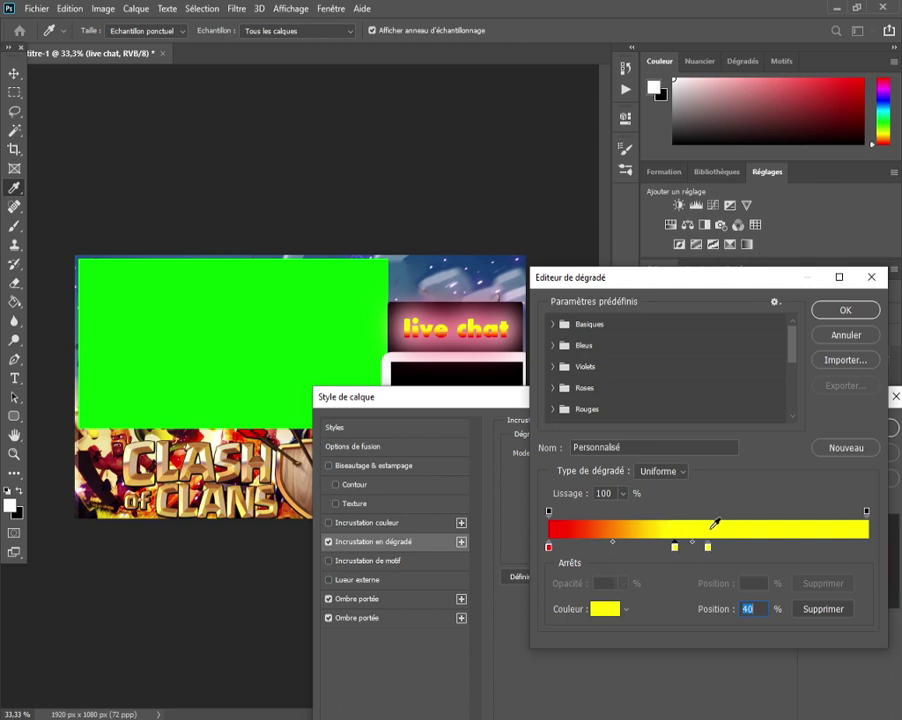
{"action": "left_click", "coordinate": [591, 525]}
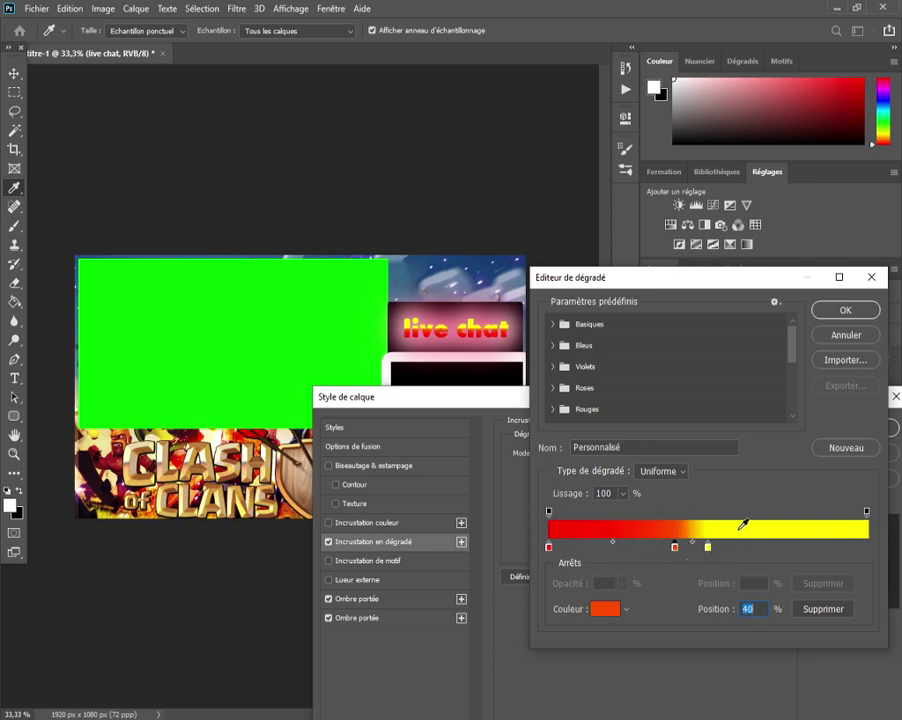
{"action": "left_click", "coordinate": [741, 529]}
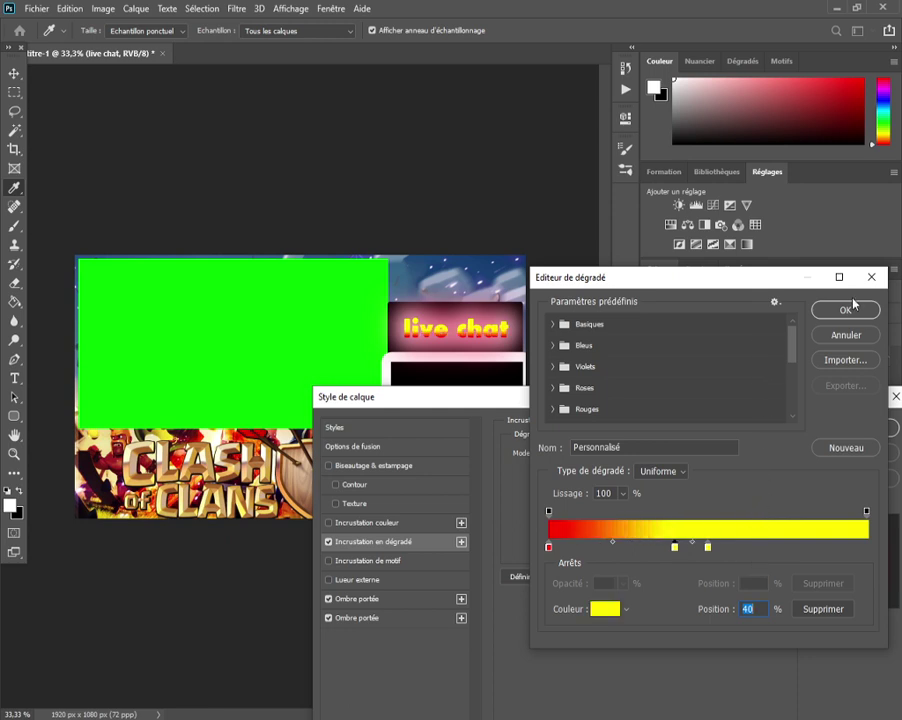
Change the gradient's start stop to blue 0066ff
{"action": "double_click", "coordinate": [551, 549]}
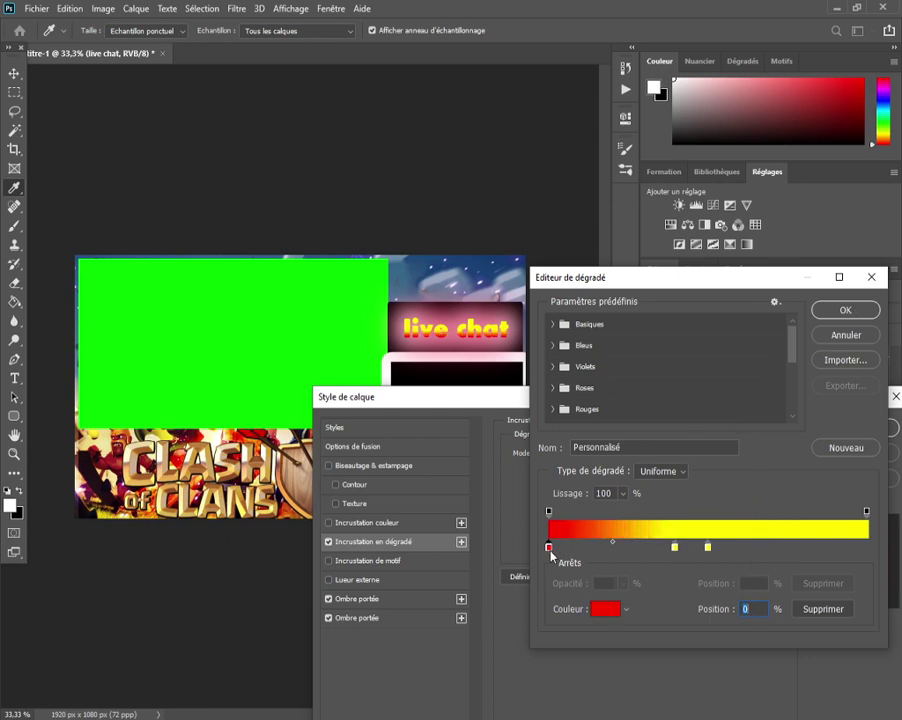
{"action": "left_click_drag", "start_coordinate": [673, 460], "coordinate": [679, 391]}
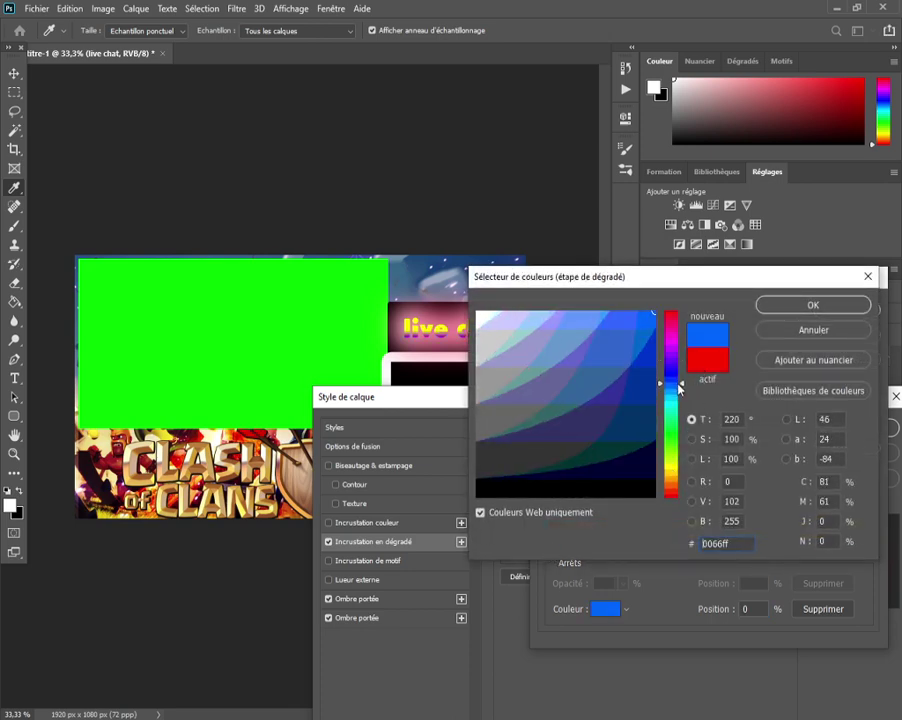
{"action": "left_click", "coordinate": [813, 305]}
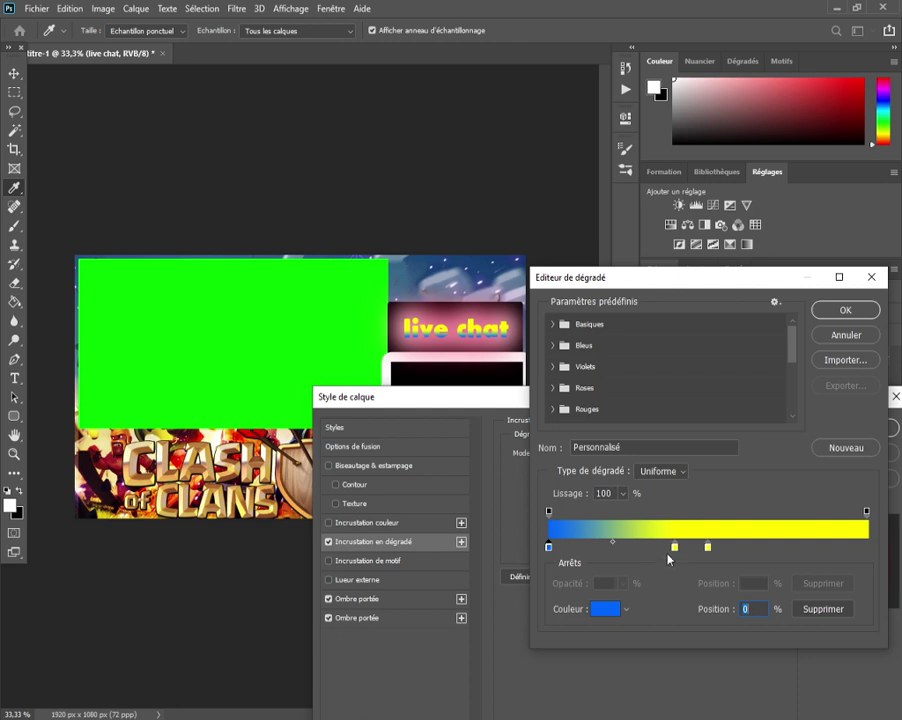
Add a second blue stop and arrange the stops into a blue-yellow-blue gradient, with the second yellow stop at 52%
{"action": "left_click_drag", "start_coordinate": [549, 547], "coordinate": [684, 548]}
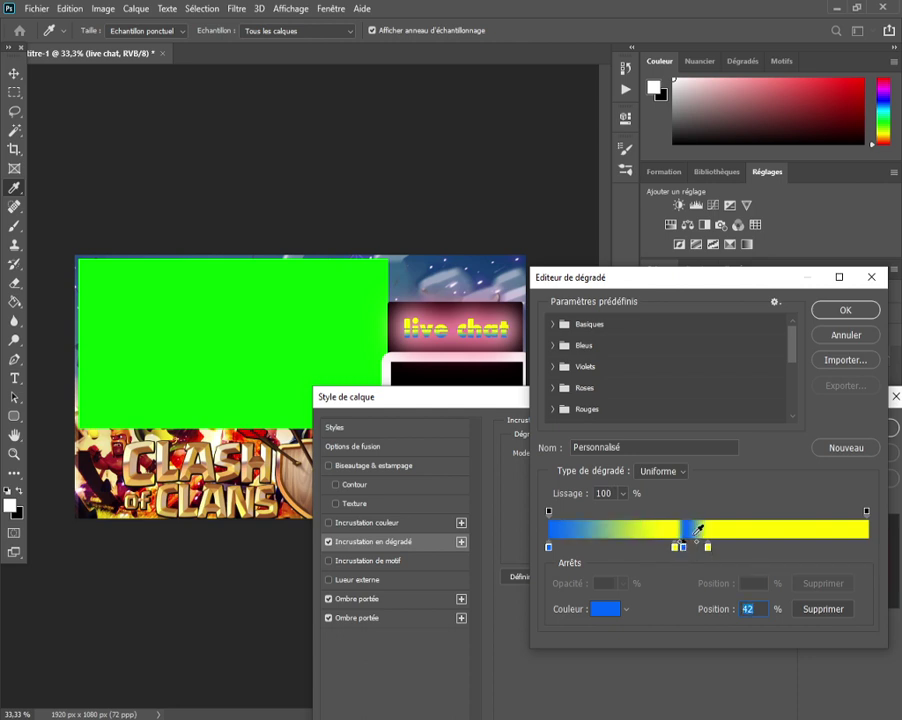
{"action": "left_click_drag", "start_coordinate": [698, 546], "coordinate": [712, 545]}
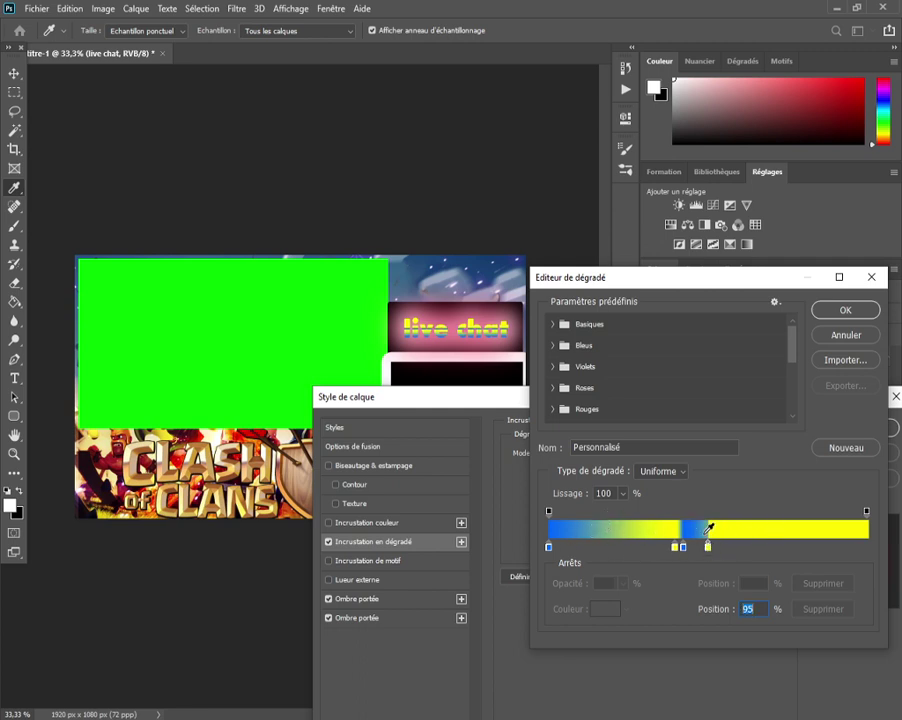
{"action": "left_click_drag", "start_coordinate": [684, 548], "coordinate": [653, 550]}
{"action": "mouse_move", "coordinate": [708, 549]}
{"action": "left_mouse_down"}
{"action": "mouse_move", "coordinate": [720, 549]}
{"action": "mouse_move", "coordinate": [697, 549]}
{"action": "mouse_move", "coordinate": [749, 549]}
{"action": "mouse_move", "coordinate": [686, 549]}
{"action": "mouse_move", "coordinate": [715, 549]}
{"action": "left_mouse_up"}
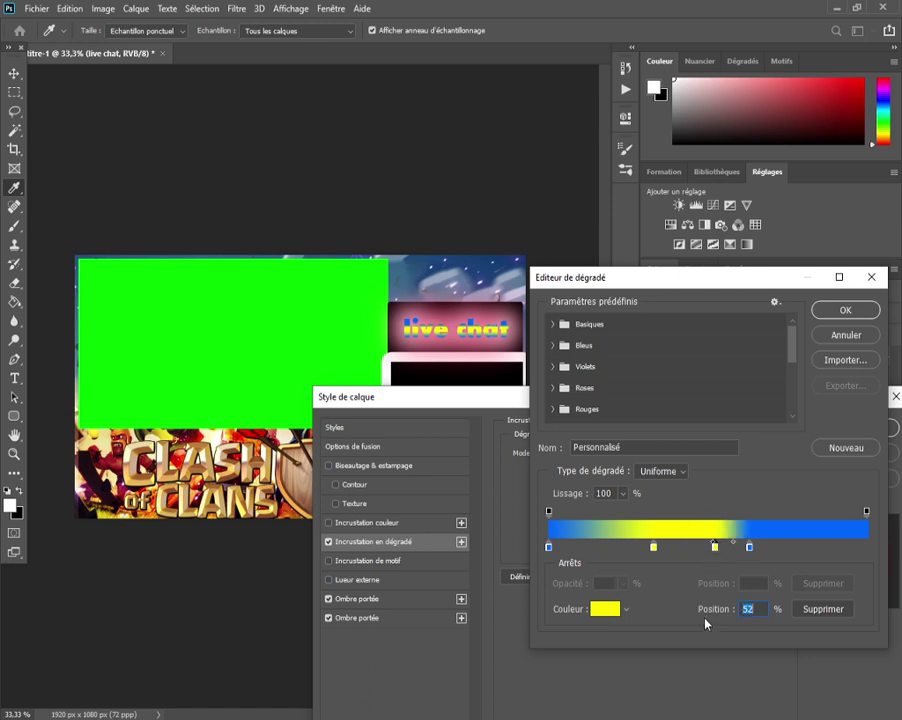
{"action": "left_click", "coordinate": [856, 335]}
Disable the red drop shadow on the live chat text, keeping the white one
{"action": "left_click", "coordinate": [329, 618]}
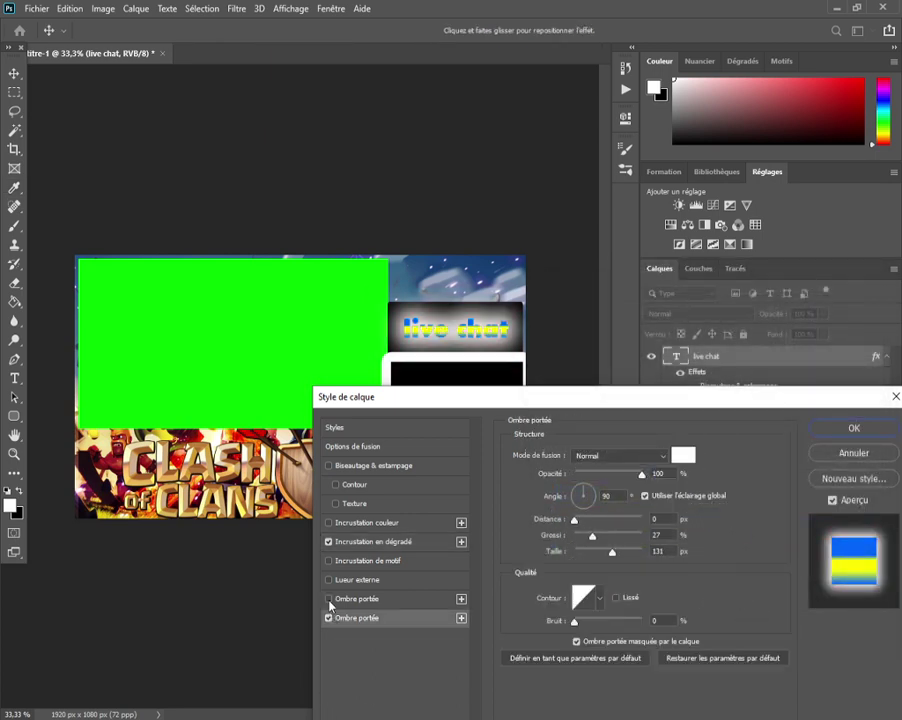
Disable the remaining white drop shadow on the live chat text and apply the layer style
{"action": "left_click", "coordinate": [329, 618]}
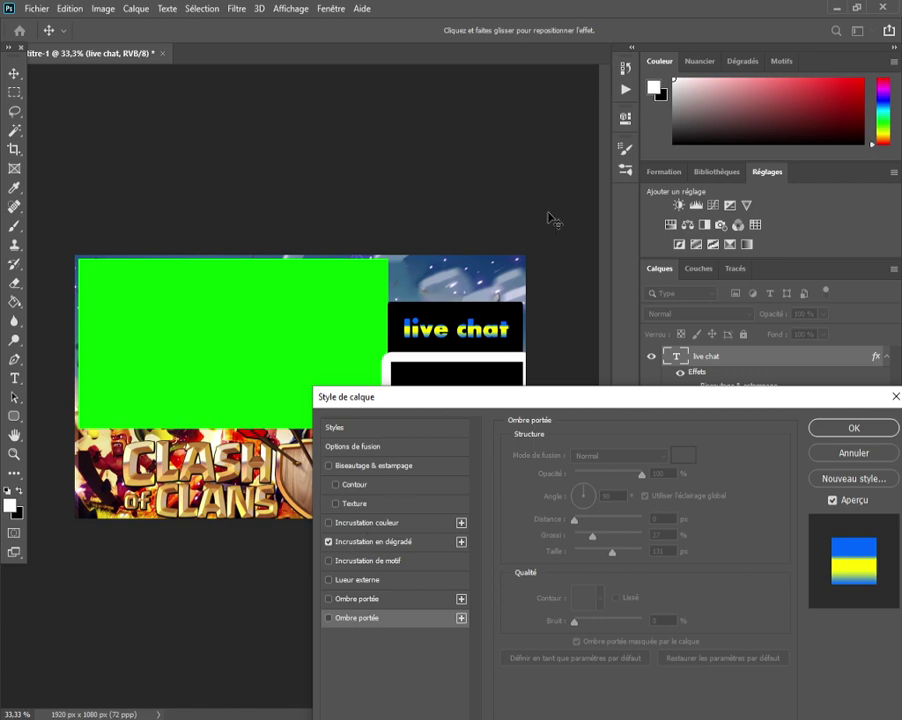
{"action": "left_click", "coordinate": [849, 426]}
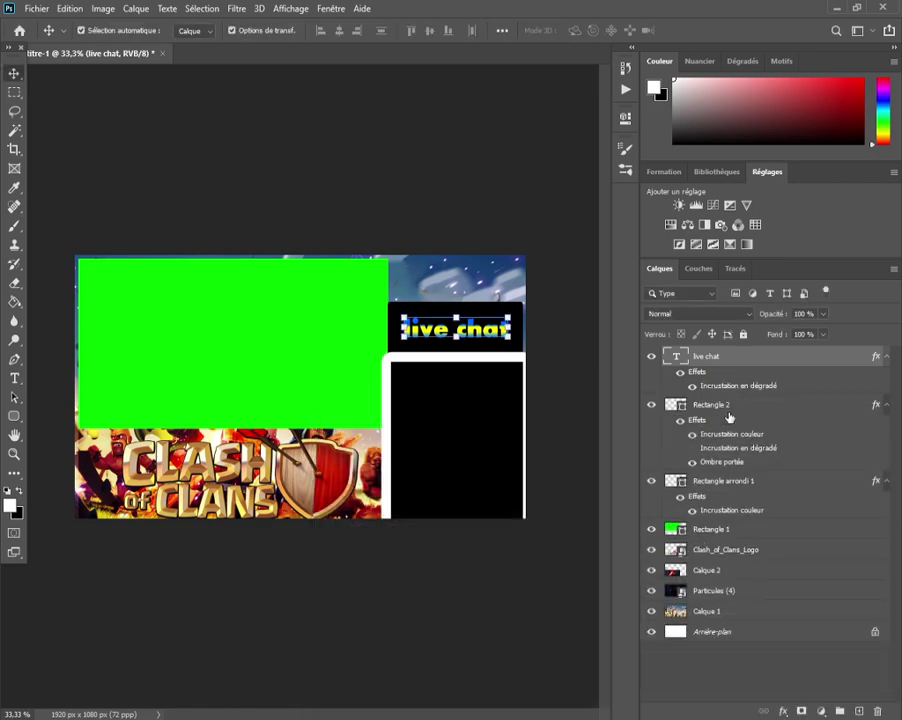
Change the color overlay of the rounded rectangle behind the live chat title to red cc0000
{"action": "right_click", "coordinate": [730, 418]}
{"action": "left_click", "coordinate": [792, 530]}
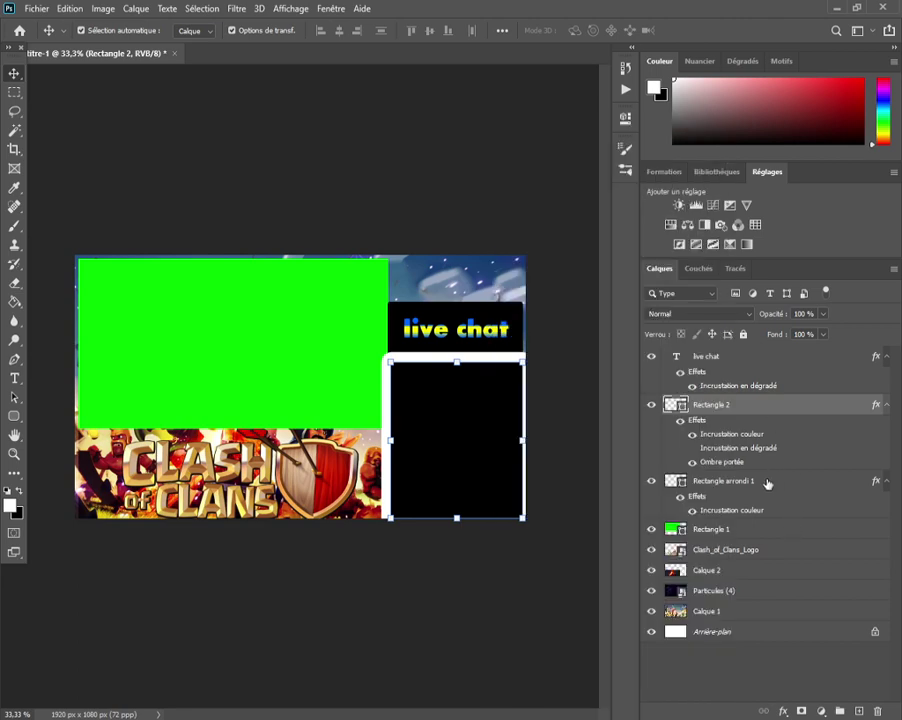
{"action": "right_click", "coordinate": [768, 486]}
{"action": "left_click", "coordinate": [598, 125]}
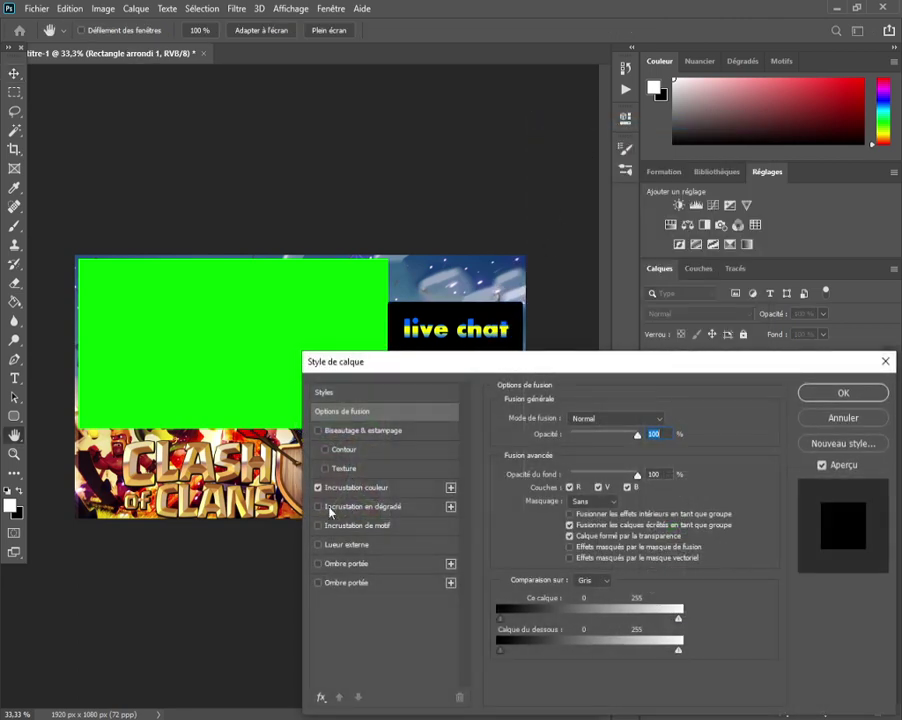
{"action": "left_click", "coordinate": [358, 488]}
{"action": "left_click", "coordinate": [666, 414]}
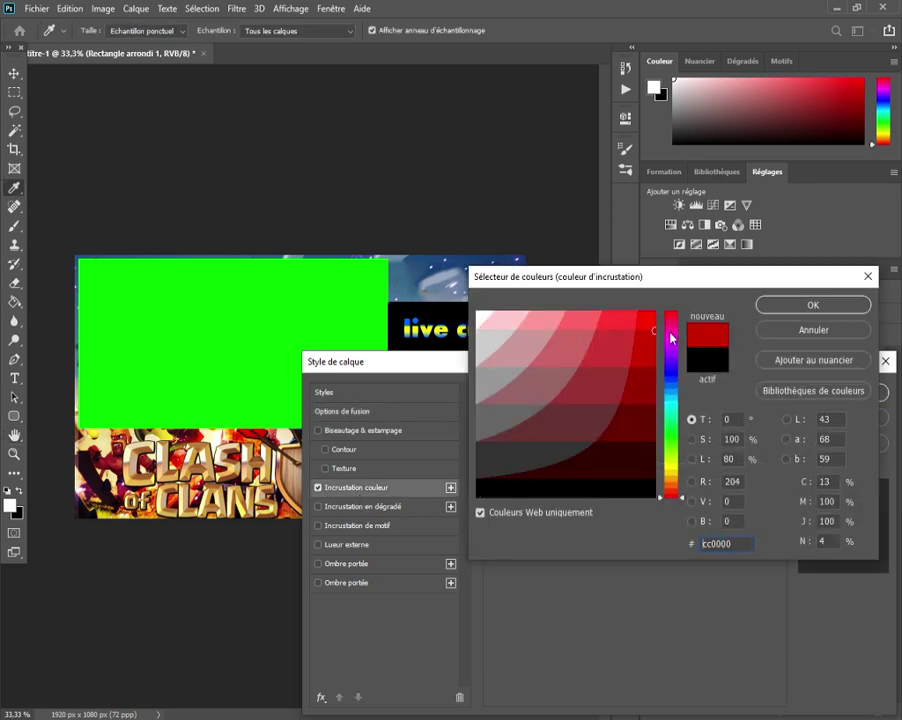
{"action": "left_click", "coordinate": [799, 302]}
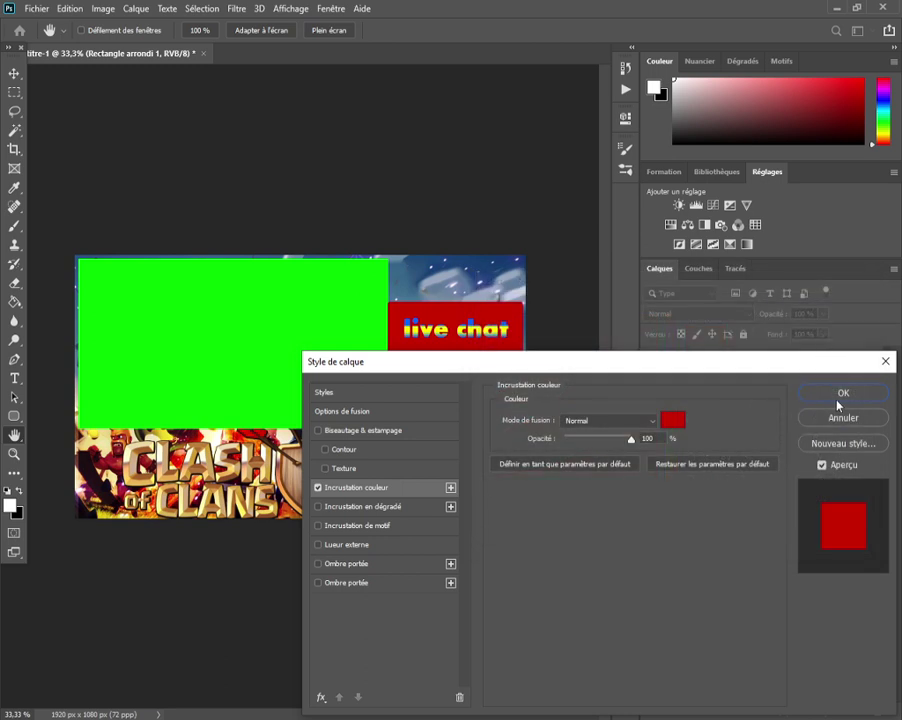
{"action": "left_click", "coordinate": [836, 392]}
{"action": "left_click_drag", "start_coordinate": [524, 660], "coordinate": [520, 605]}
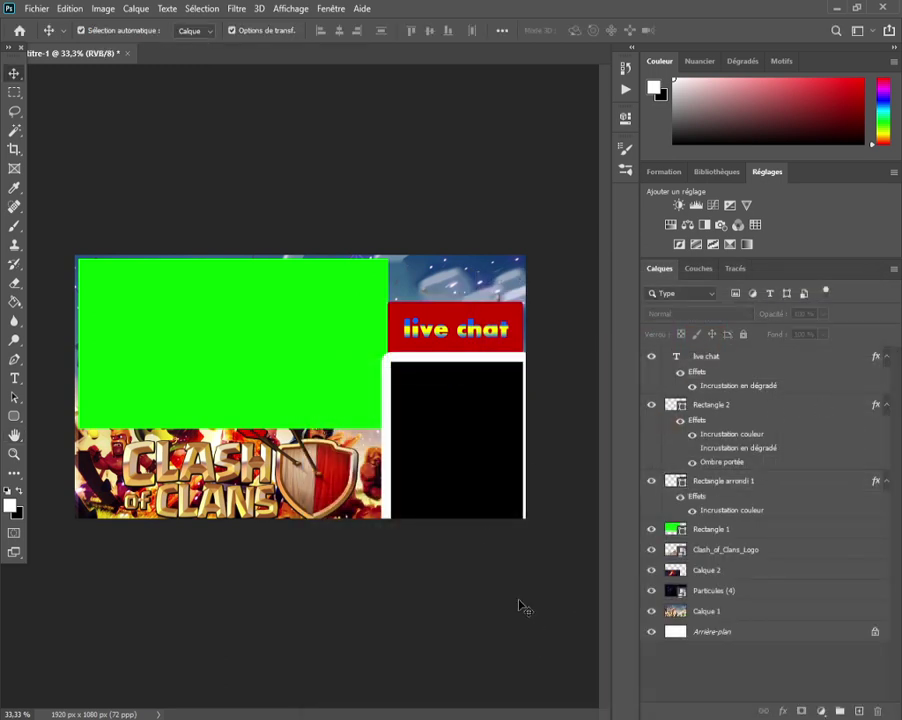
{"action": "left_click_drag", "start_coordinate": [65, 137], "coordinate": [508, 598]}
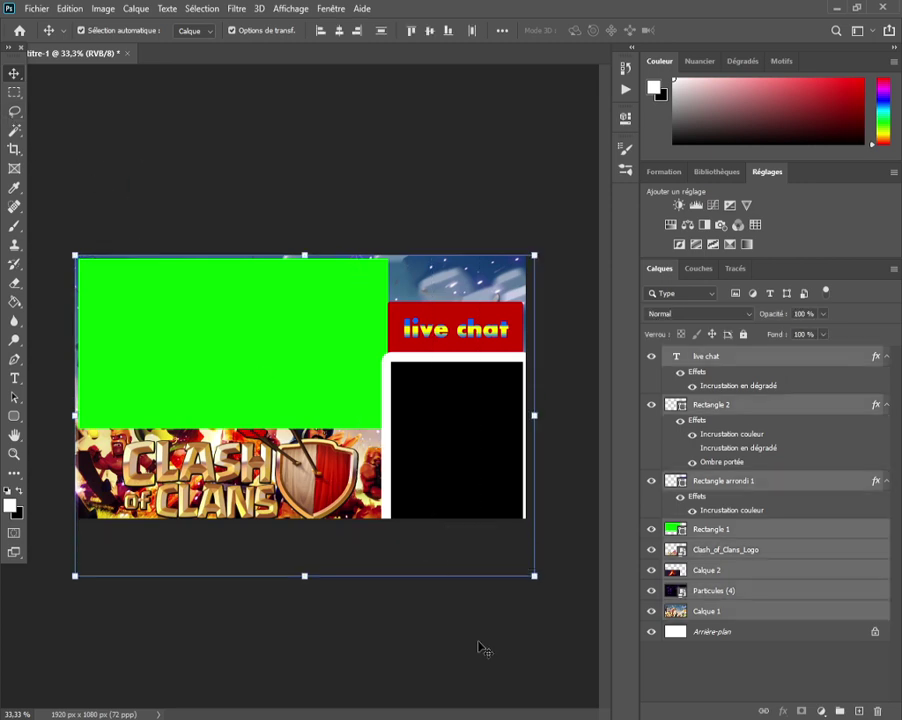
{"action": "left_click", "coordinate": [479, 642]}
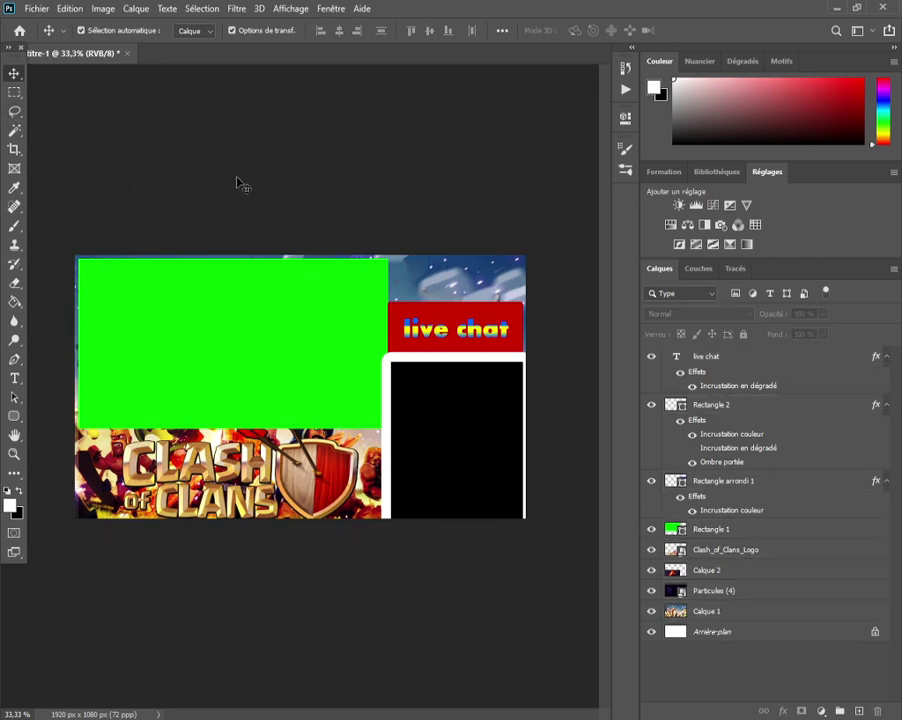
{"action": "left_click_drag", "start_coordinate": [187, 160], "coordinate": [308, 554]}
{"action": "left_click", "coordinate": [340, 604]}
{"action": "left_click", "coordinate": [36, 8]}
{"action": "left_click", "coordinate": [88, 188]}
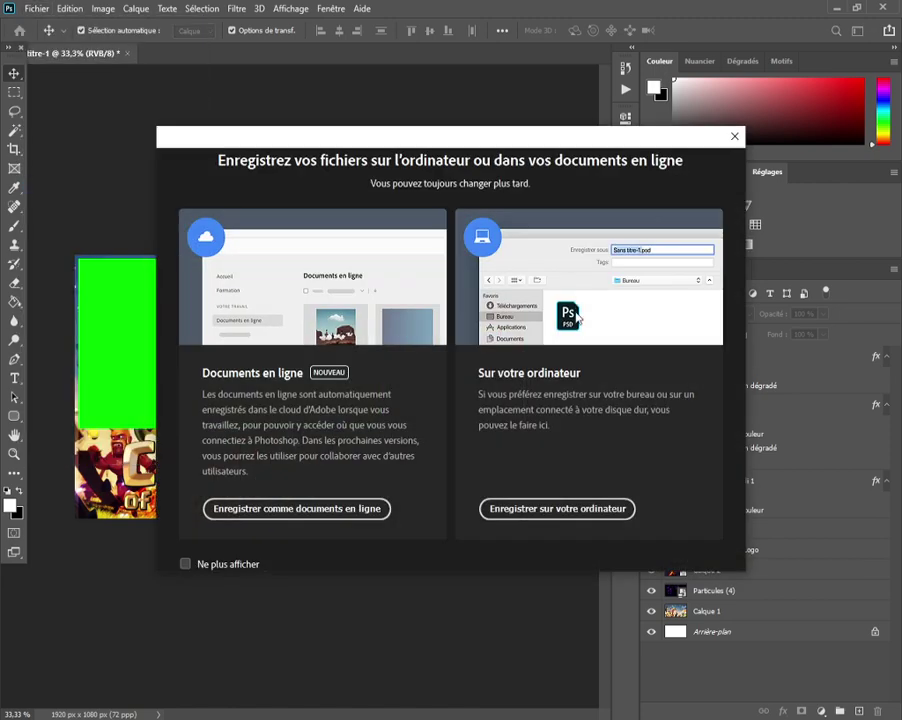
{"action": "left_click", "coordinate": [575, 506]}
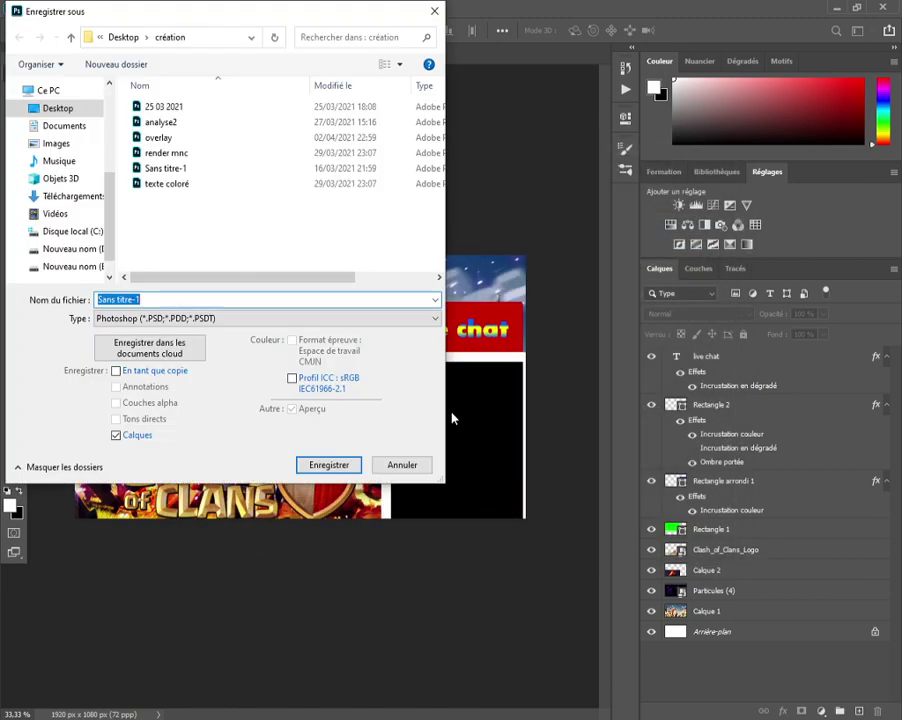
{"action": "left_click", "coordinate": [403, 464]}
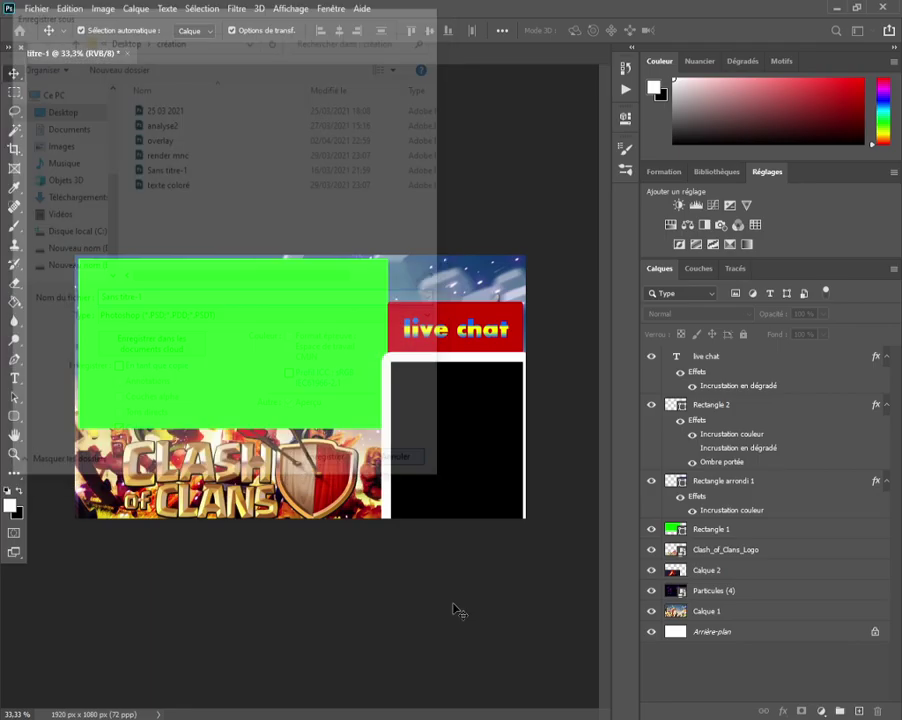
Switch to the browser and run an image search for "clash of clans gameplay"
{"action": "key", "text": "alt+Tab"}
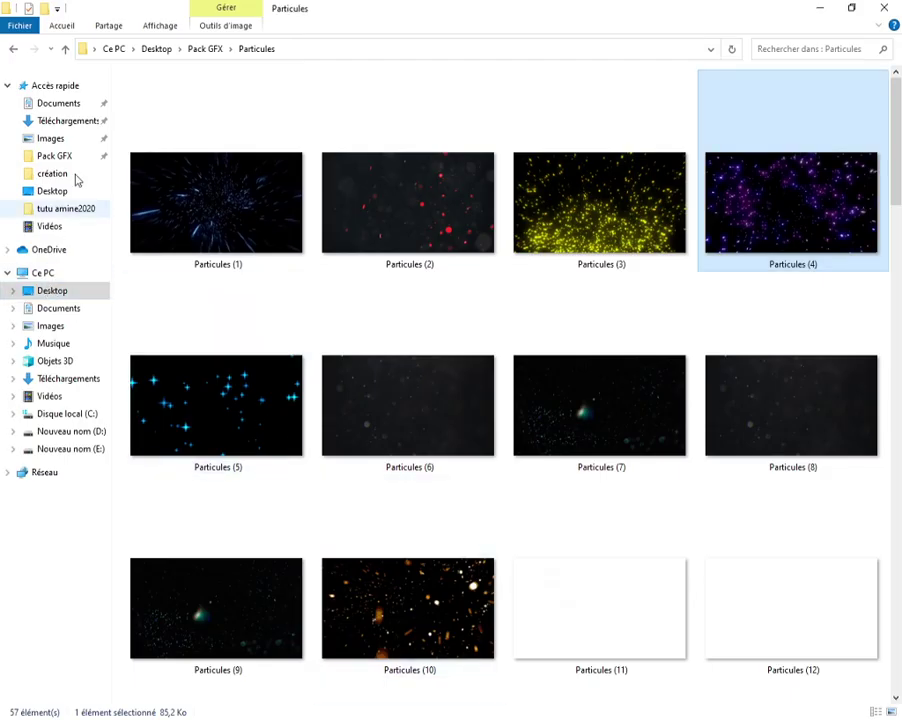
{"action": "left_click", "coordinate": [40, 157]}
{"action": "key", "text": "alt+Tab"}
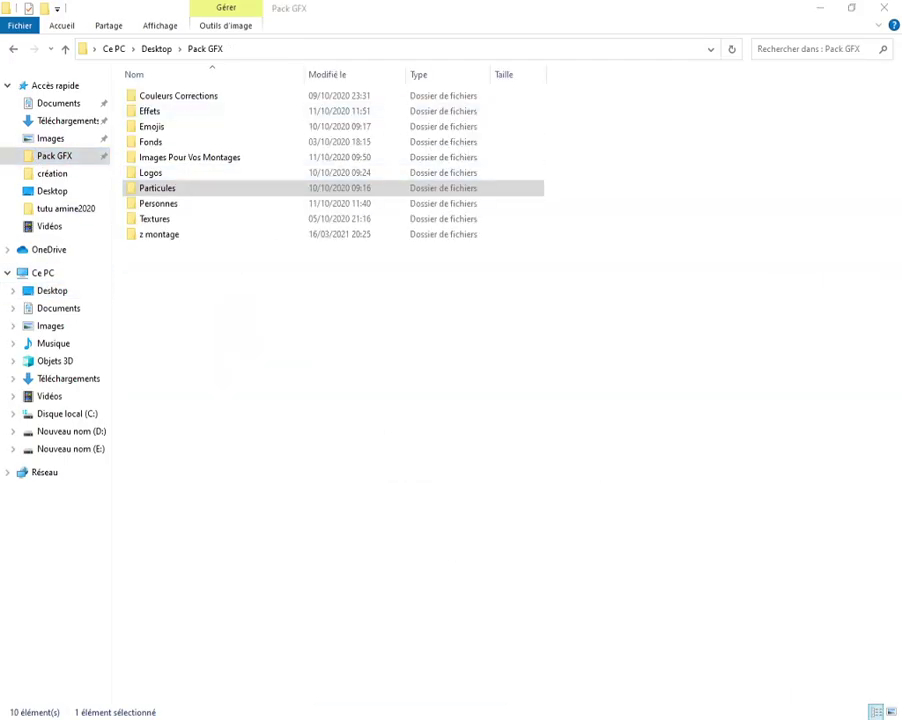
{"action": "left_click_drag", "start_coordinate": [234, 97], "coordinate": [8, 90]}
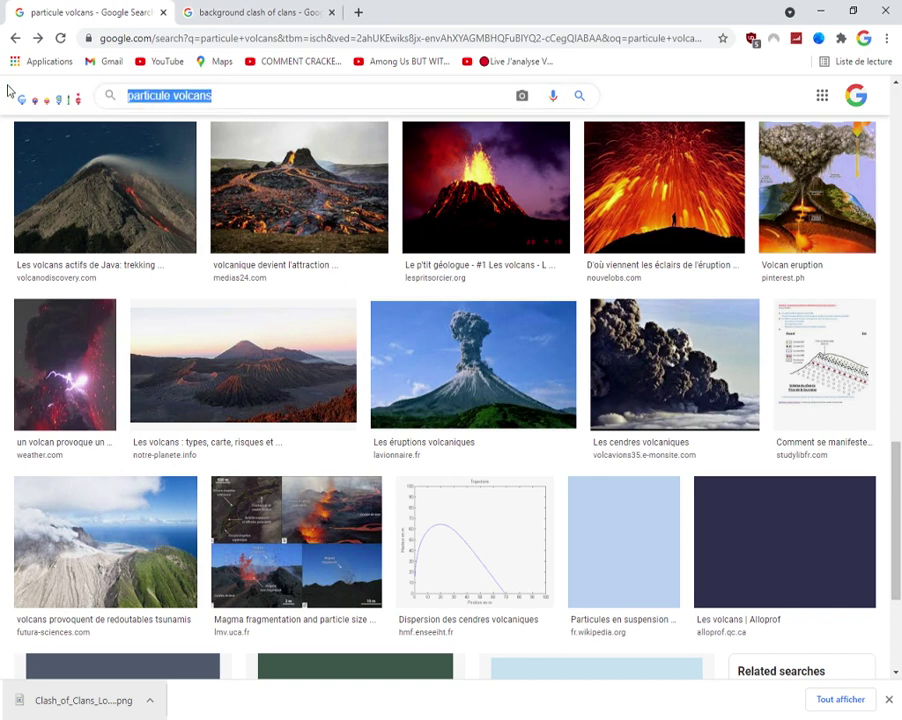
{"action": "type", "text": "clash"}
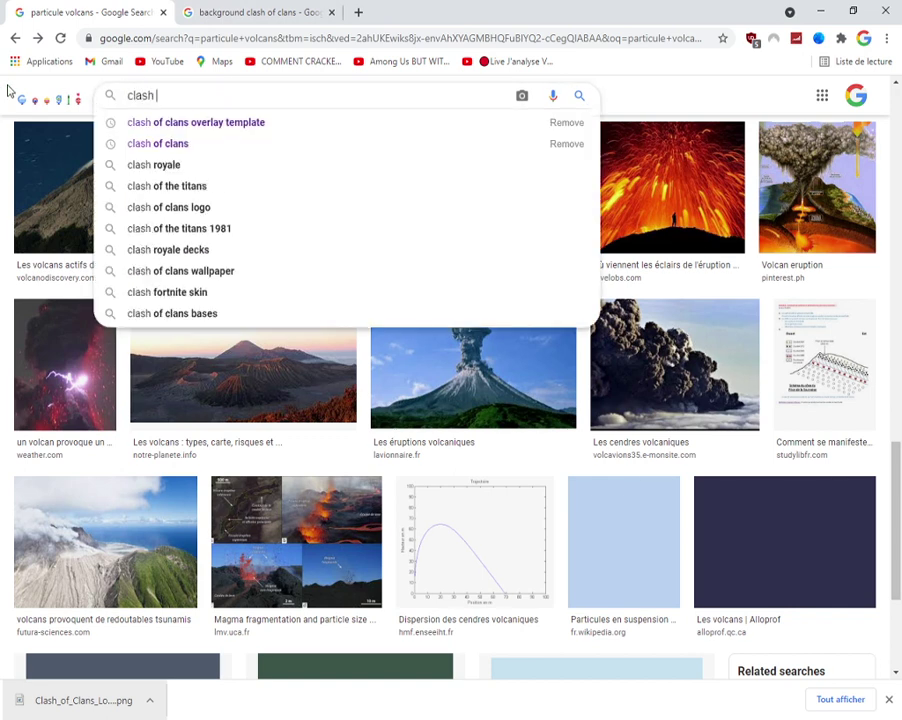
{"action": "type", "text": " of clans "}
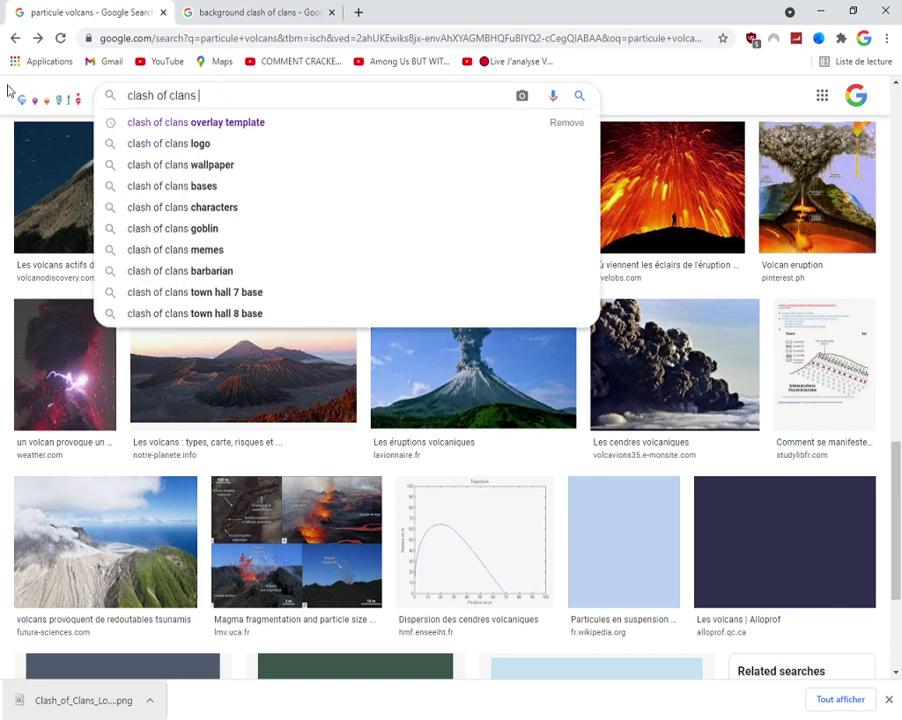
{"action": "type", "text": "gameplay"}
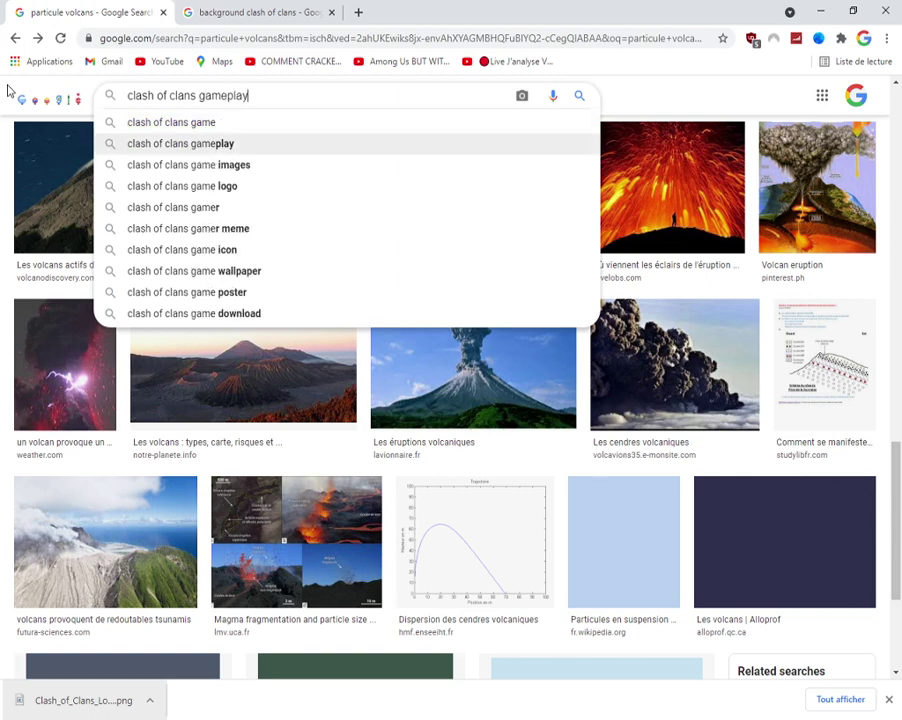
{"action": "key", "text": "Return"}
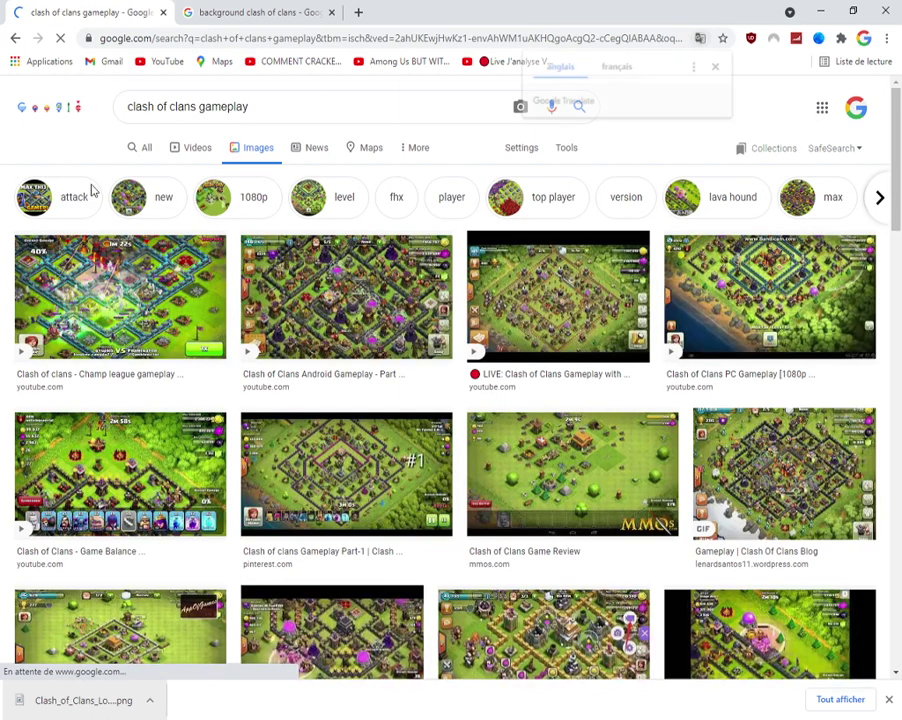
Copy the Clash Of Clans Blog gameplay image from the search results and switch back to Photoshop
{"action": "left_click", "coordinate": [790, 480]}
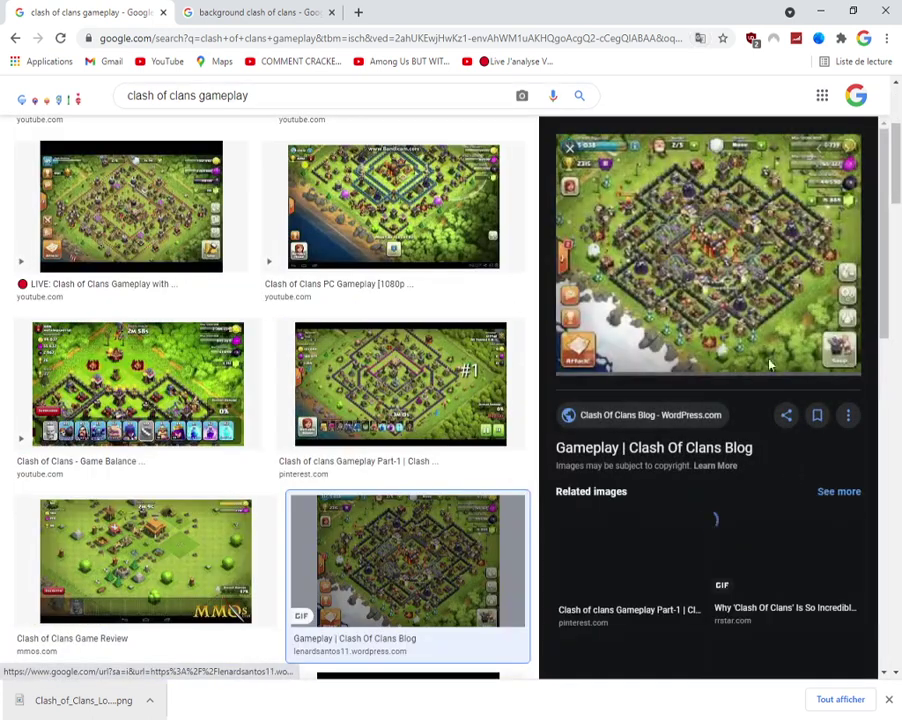
{"action": "right_click", "coordinate": [653, 221]}
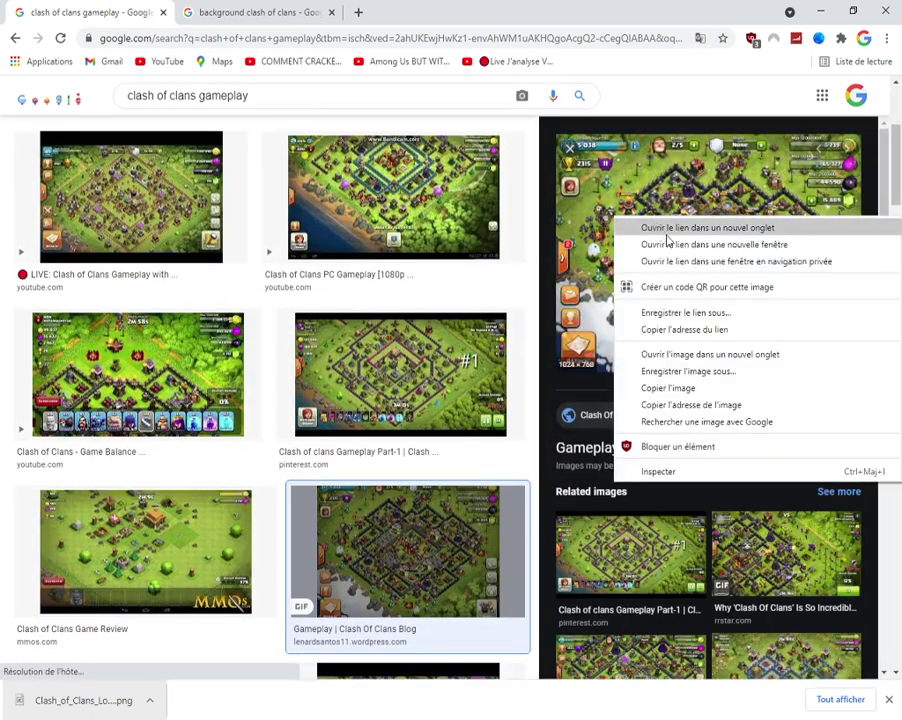
{"action": "left_click", "coordinate": [703, 389]}
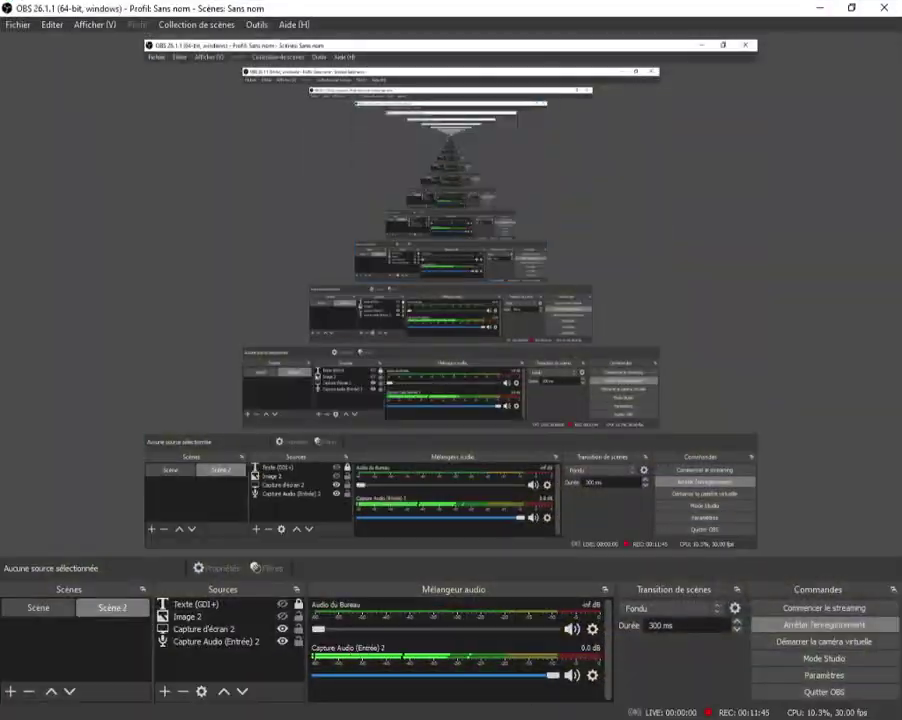
{"action": "left_click", "coordinate": [528, 718]}
{"action": "left_click", "coordinate": [528, 718]}
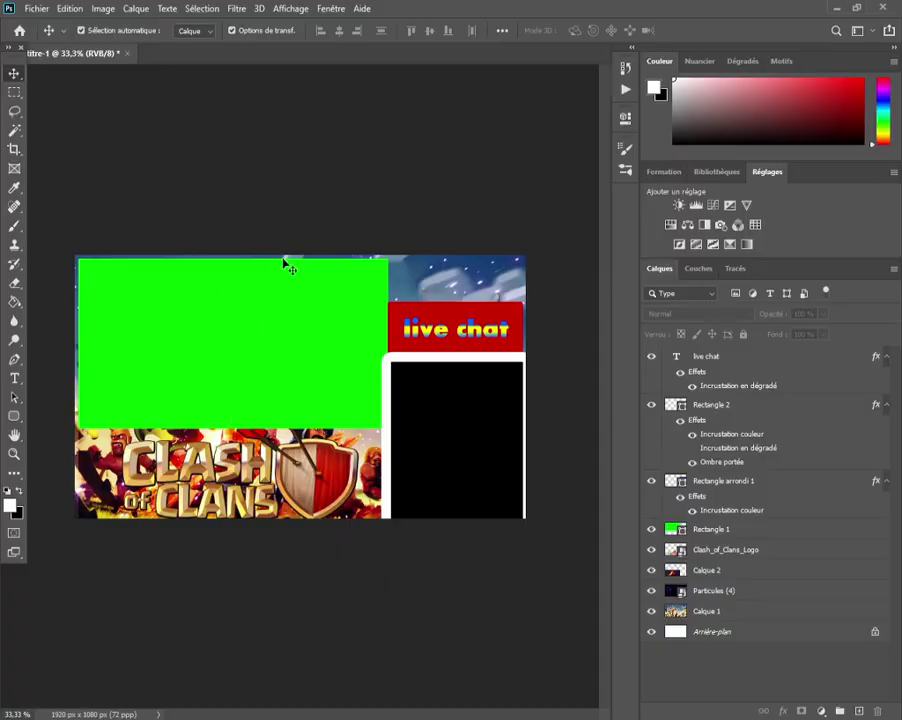
Paste the gameplay image over the green game area and stretch it to 128.61% width and 92.58% height to cover it
{"action": "key", "text": "ctrl+v"}
{"action": "left_click_drag", "start_coordinate": [265, 362], "coordinate": [173, 318]}
{"action": "key", "text": "ctrl+t"}
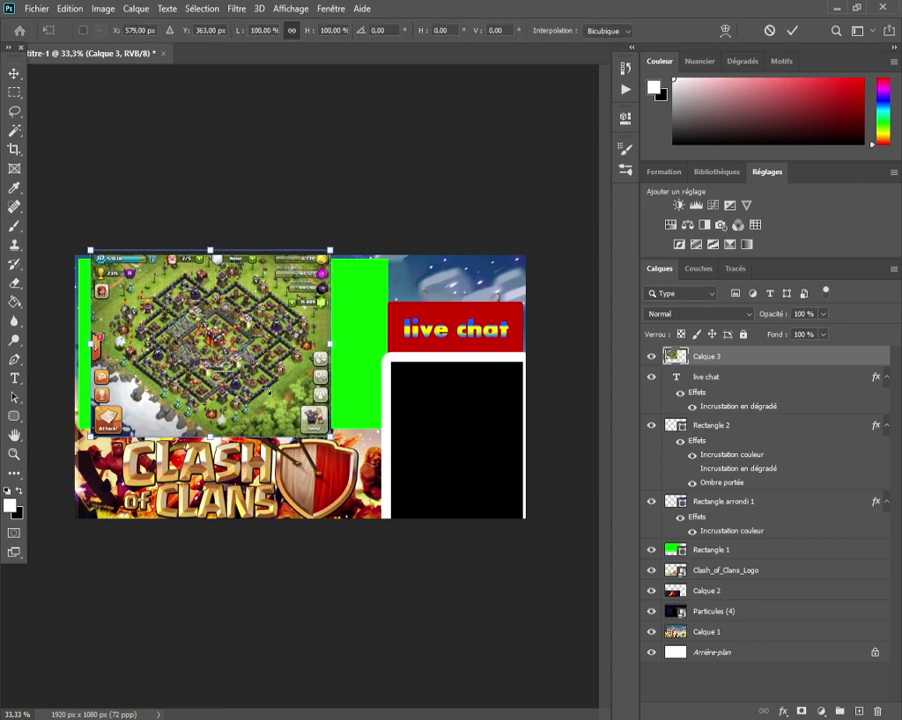
{"action": "left_click_drag", "start_coordinate": [330, 437], "coordinate": [263, 385]}
{"action": "left_click_drag", "start_coordinate": [181, 327], "coordinate": [167, 333]}
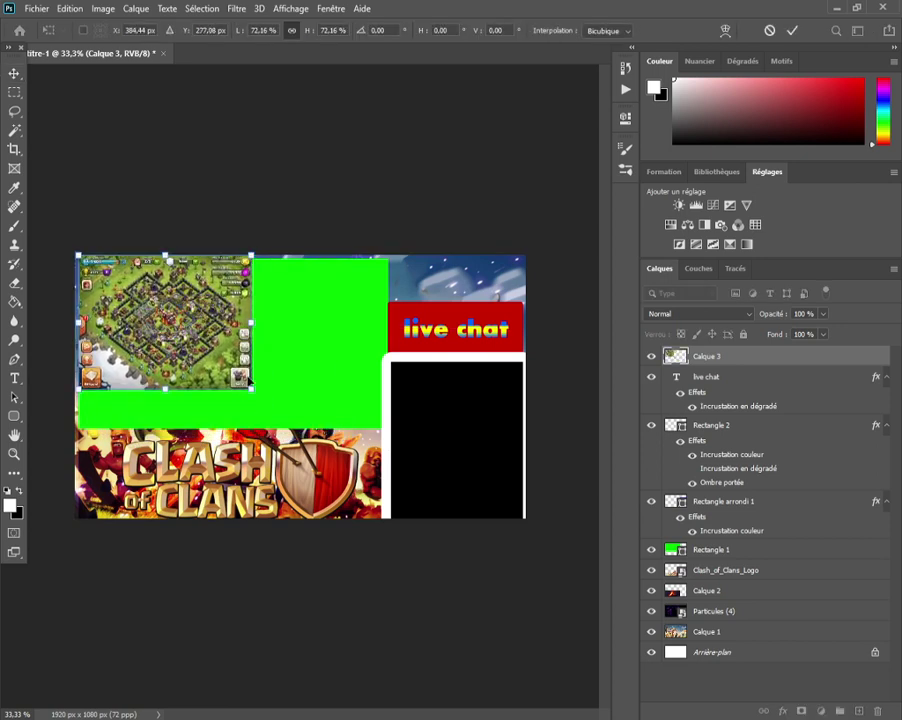
{"action": "left_click_drag", "start_coordinate": [251, 389], "coordinate": [386, 427]}
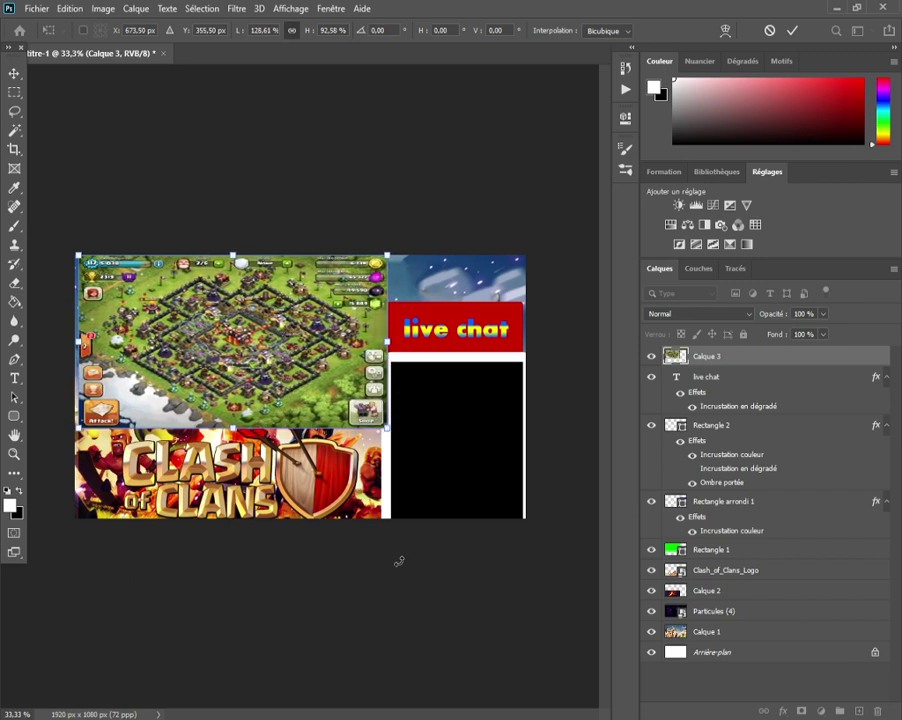
{"action": "key", "text": "Return"}
{"action": "left_click", "coordinate": [388, 660]}
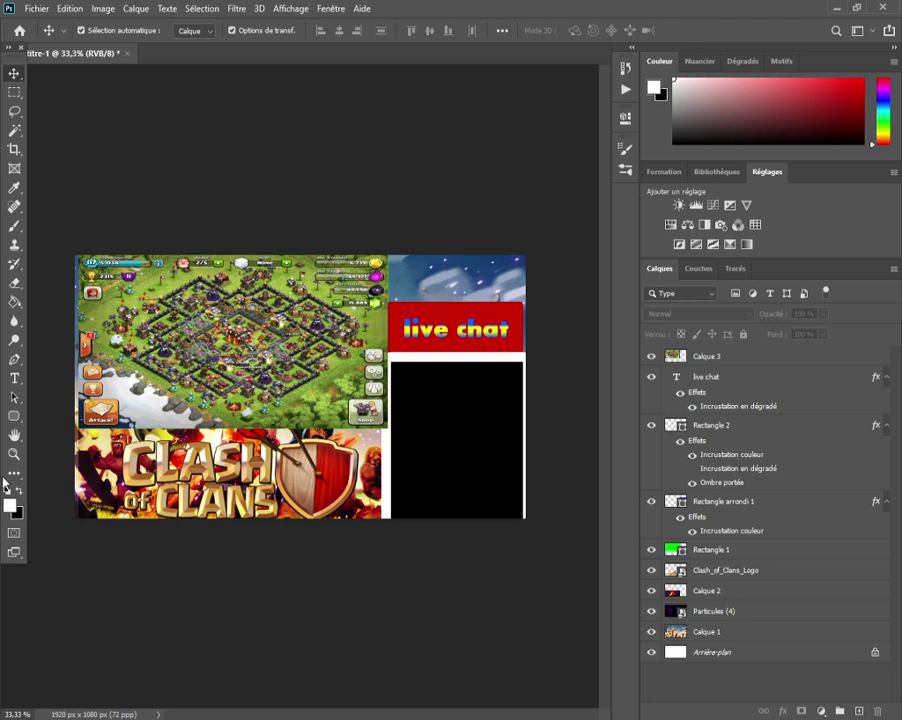
Add the white text "salut" near the lower-left corner of the black chat panel and scale it to 126.92%
{"action": "left_click", "coordinate": [12, 399]}
{"action": "left_click", "coordinate": [14, 378]}
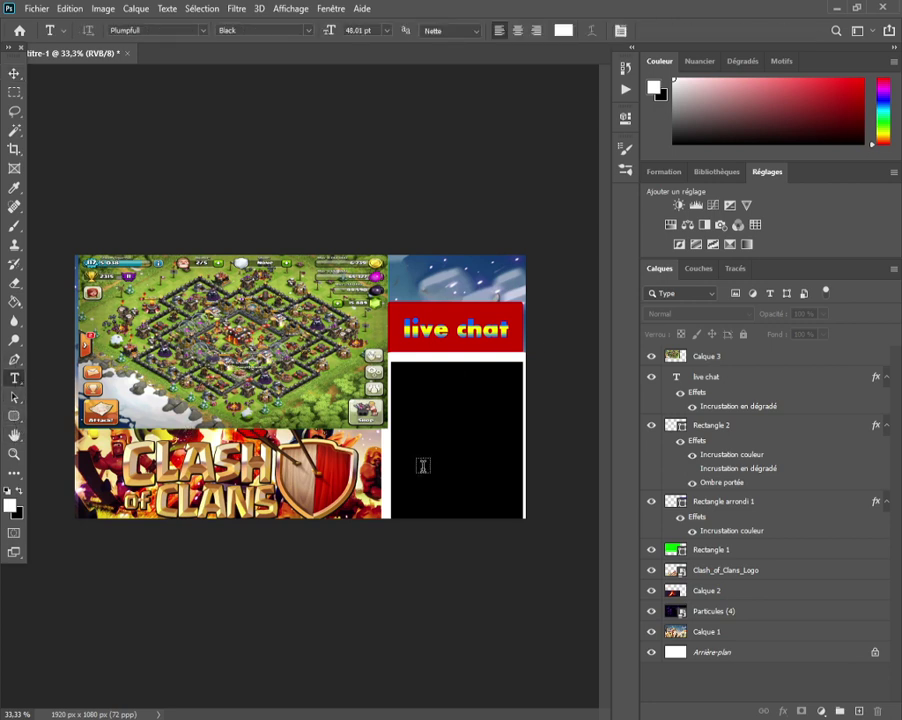
{"action": "left_click", "coordinate": [423, 465]}
{"action": "left_click", "coordinate": [423, 465]}
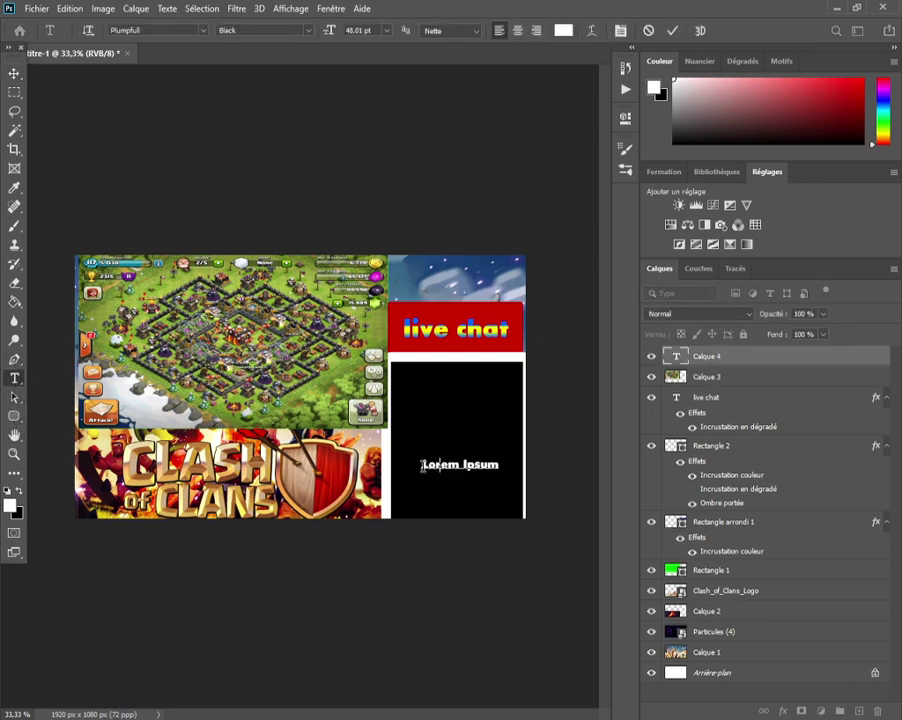
{"action": "type", "text": "salut"}
{"action": "left_click", "coordinate": [14, 90]}
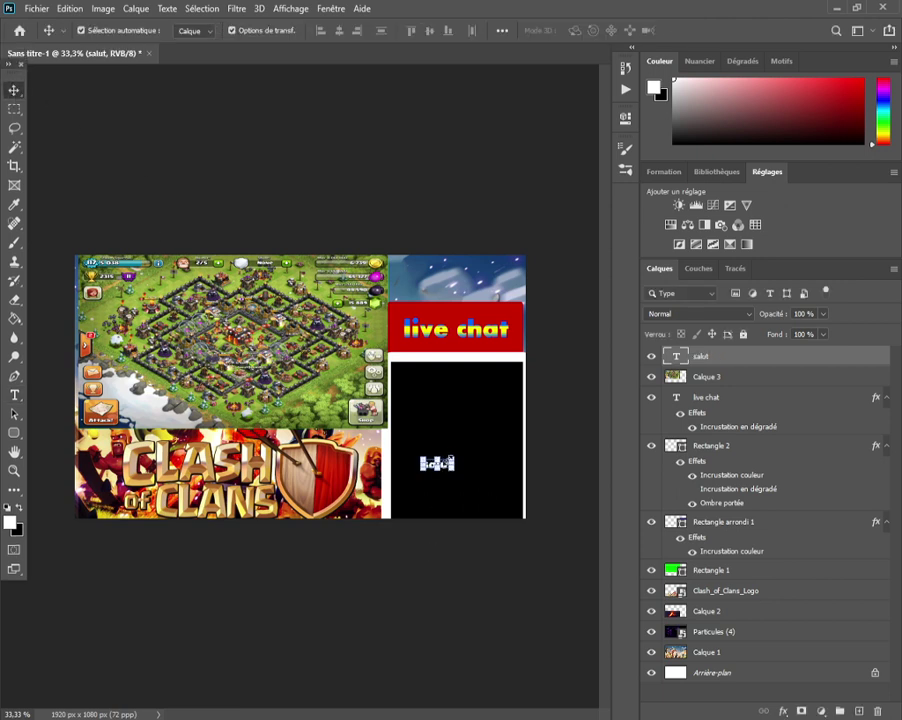
{"action": "left_click_drag", "start_coordinate": [453, 470], "coordinate": [430, 511]}
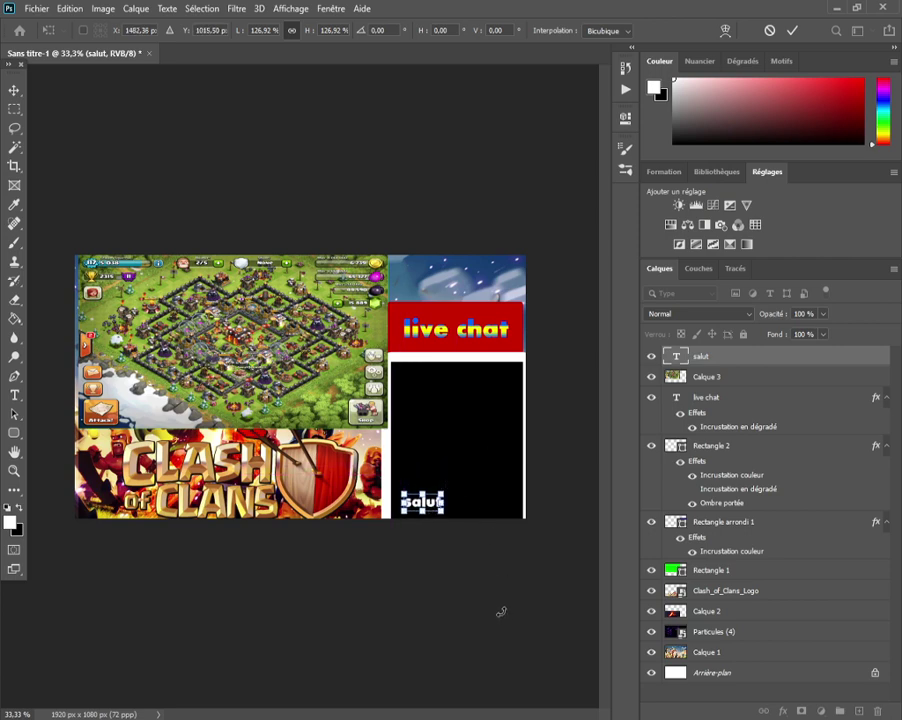
{"action": "key", "text": "Return"}
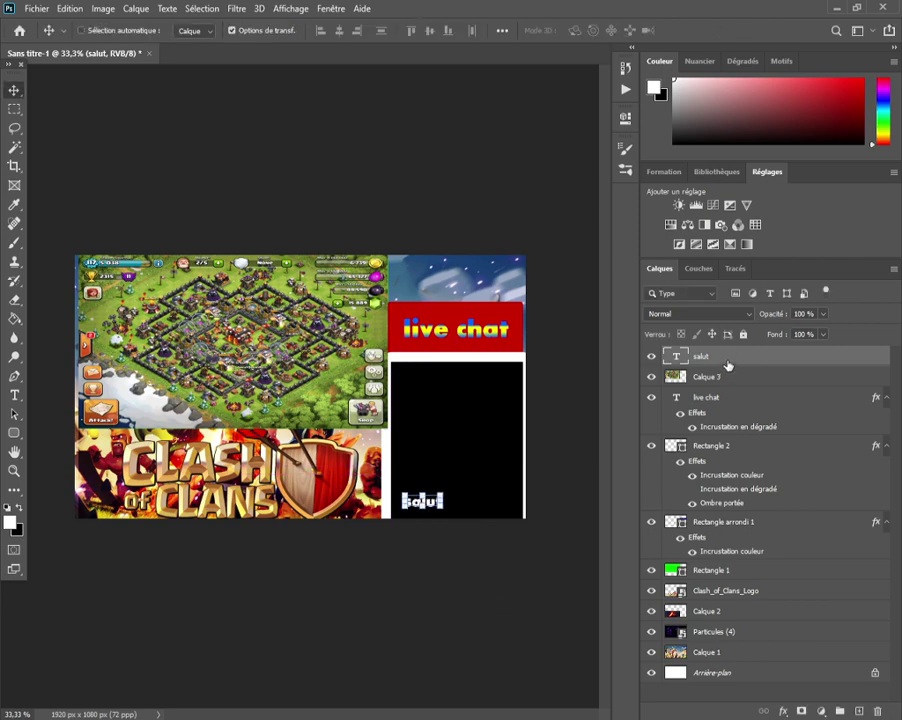
Paste a copy of the "salut" text layer and replace the copy's wording with "yo"
{"action": "key", "text": "ctrl+v"}
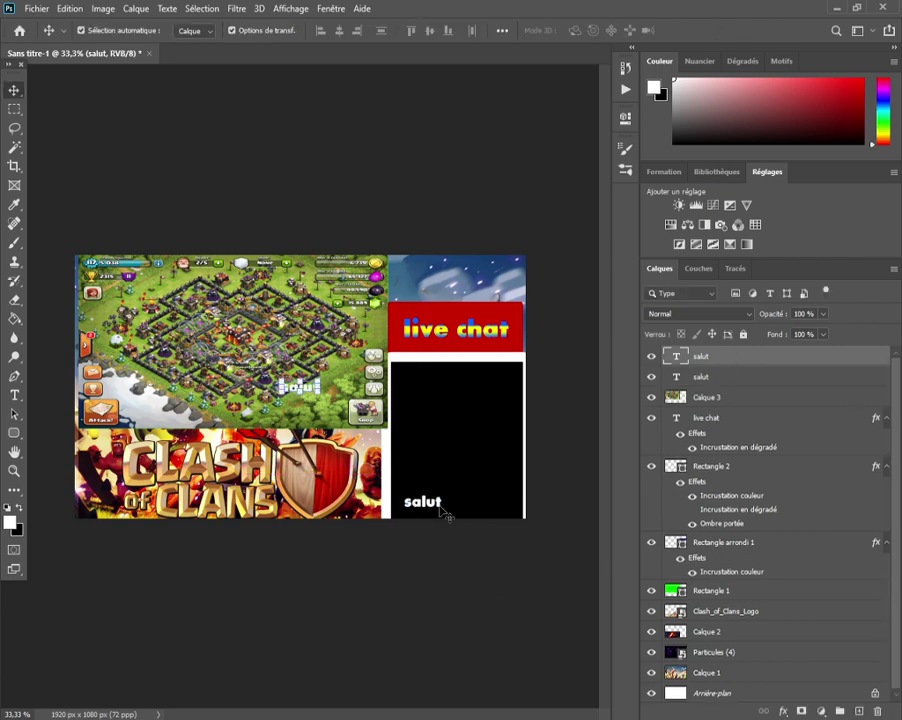
{"action": "left_click", "coordinate": [14, 395]}
{"action": "left_click", "coordinate": [312, 386]}
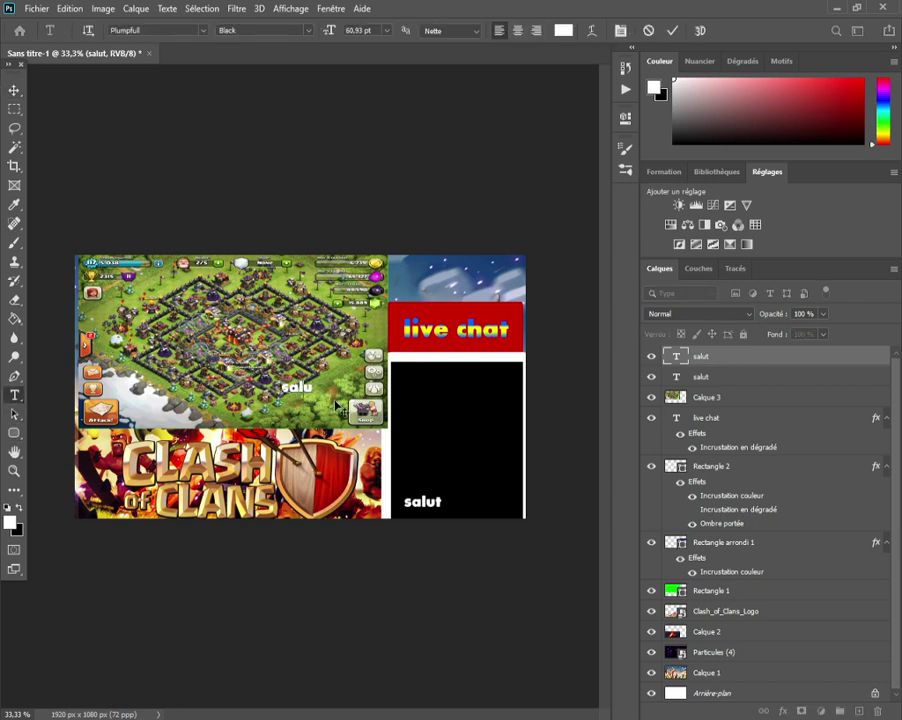
{"action": "key", "text": "BackSpace"}
{"action": "key", "text": "BackSpace"}
{"action": "key", "text": "BackSpace"}
{"action": "key", "text": "BackSpace"}
{"action": "type", "text": "vo"}
Move the "yo" text to the upper-left corner of the black chat panel and scale it to 231.55%
{"action": "left_click", "coordinate": [14, 89]}
{"action": "left_click_drag", "start_coordinate": [301, 397], "coordinate": [427, 400]}
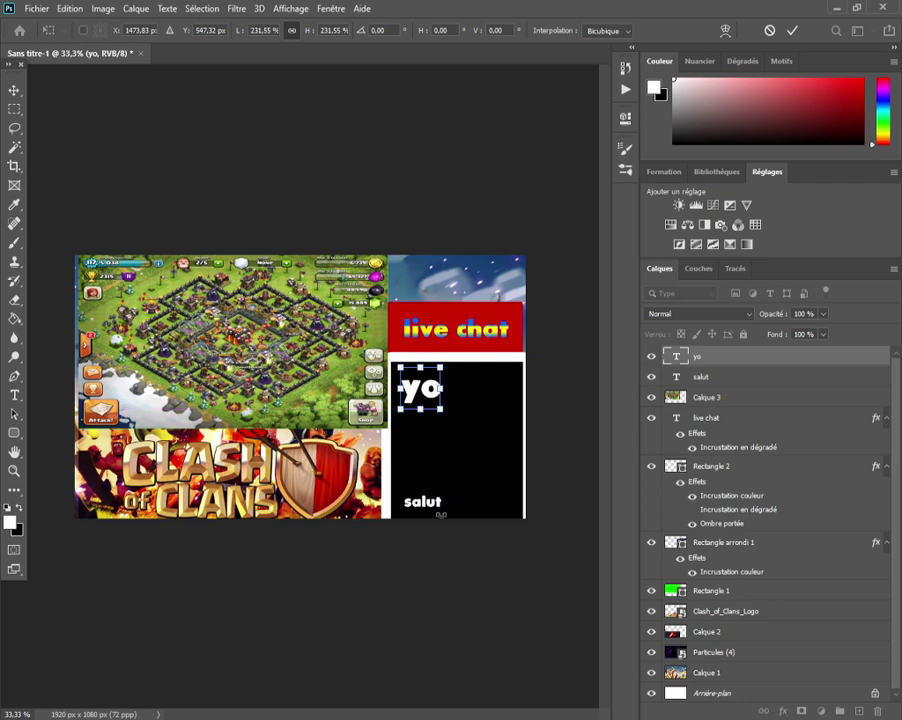
{"action": "key", "text": "Return"}
Move the "salut" text directly beneath "yo" in the chat panel, enlarge it to a similar letter size, and deselect it
{"action": "left_click", "coordinate": [712, 381]}
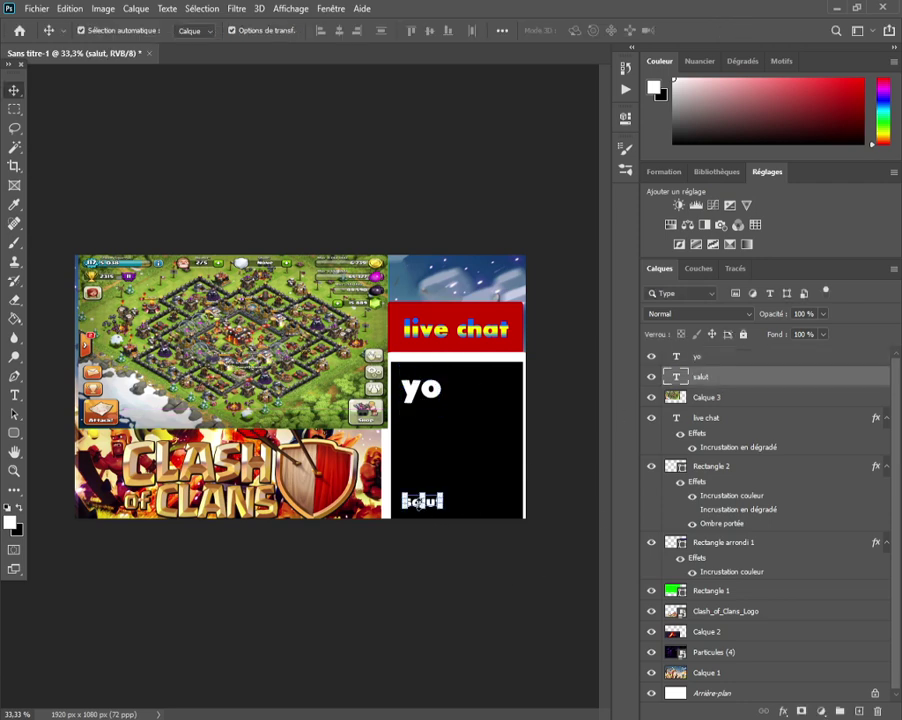
{"action": "left_click_drag", "start_coordinate": [424, 509], "coordinate": [430, 425]}
{"action": "key", "text": "Return"}
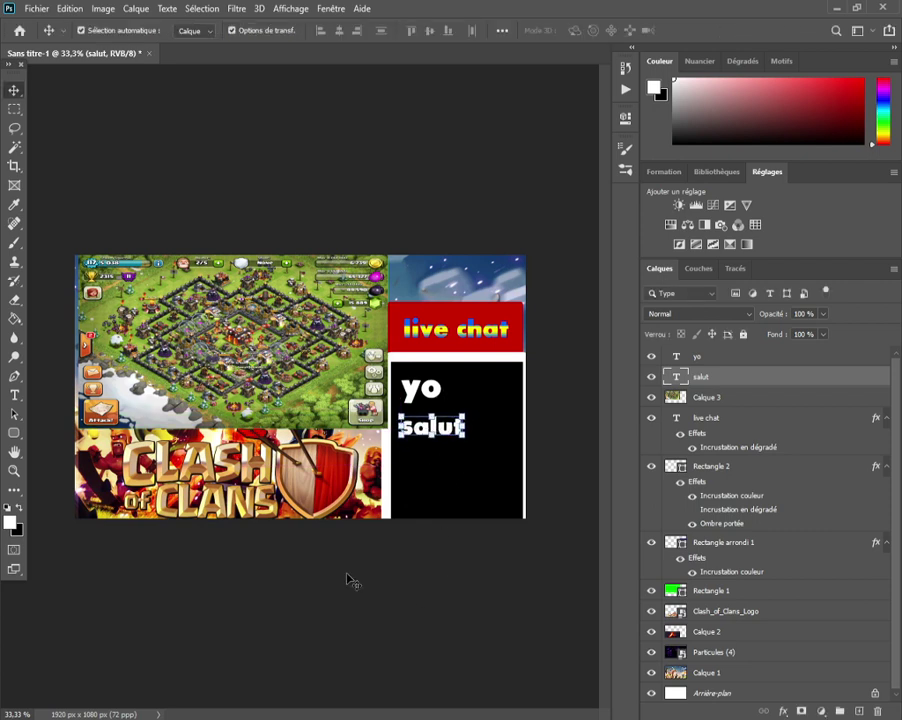
{"action": "left_click", "coordinate": [482, 569]}
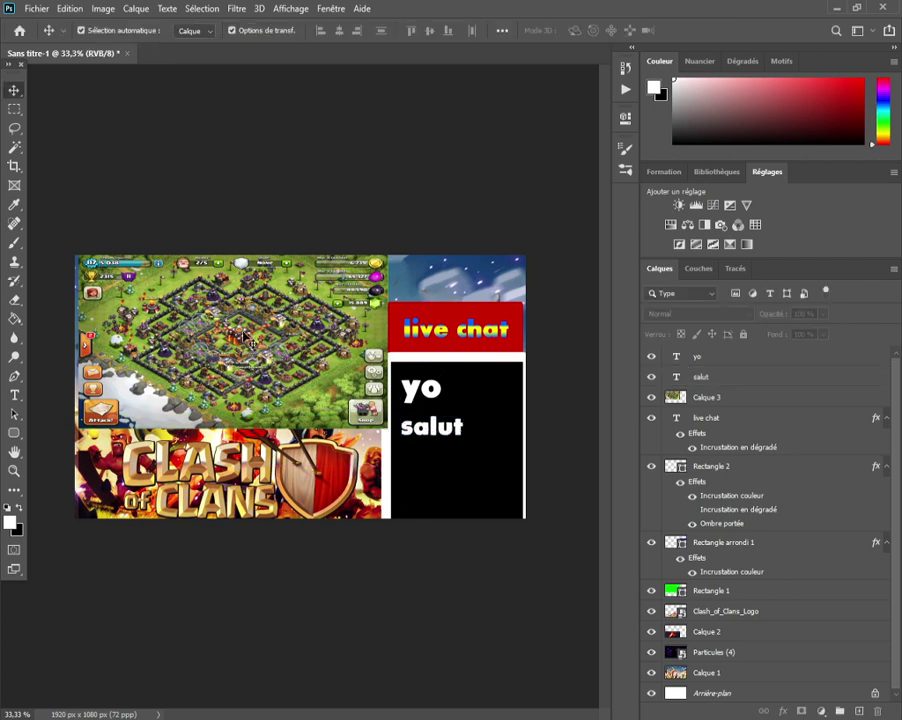
Move the gameplay image aside to expose the green game area, and place it back over that area
{"action": "left_click_drag", "start_coordinate": [248, 338], "coordinate": [326, 446]}
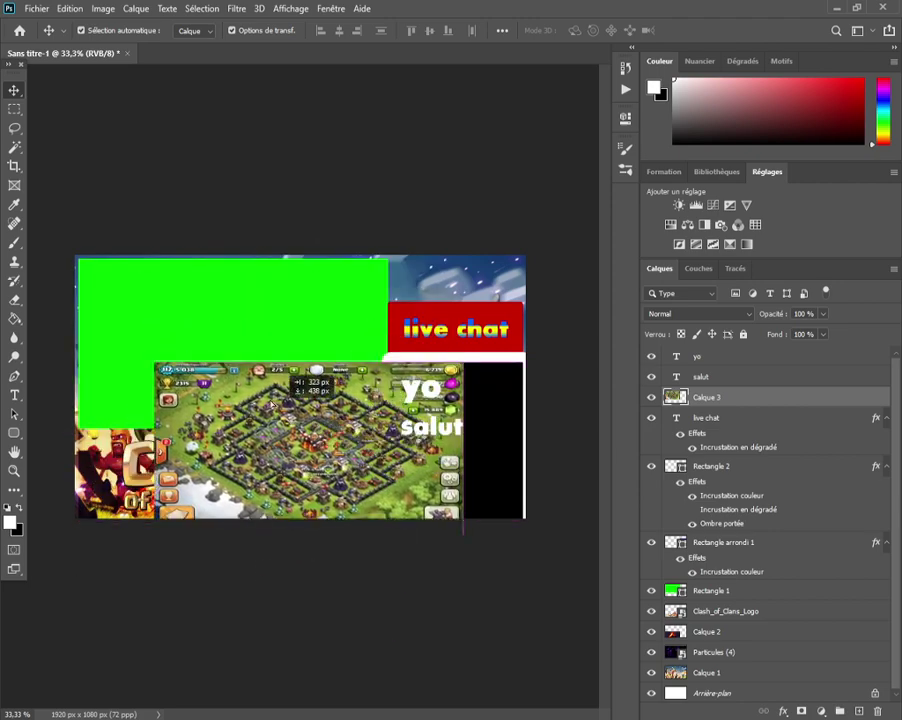
{"action": "left_click_drag", "start_coordinate": [272, 404], "coordinate": [250, 338]}
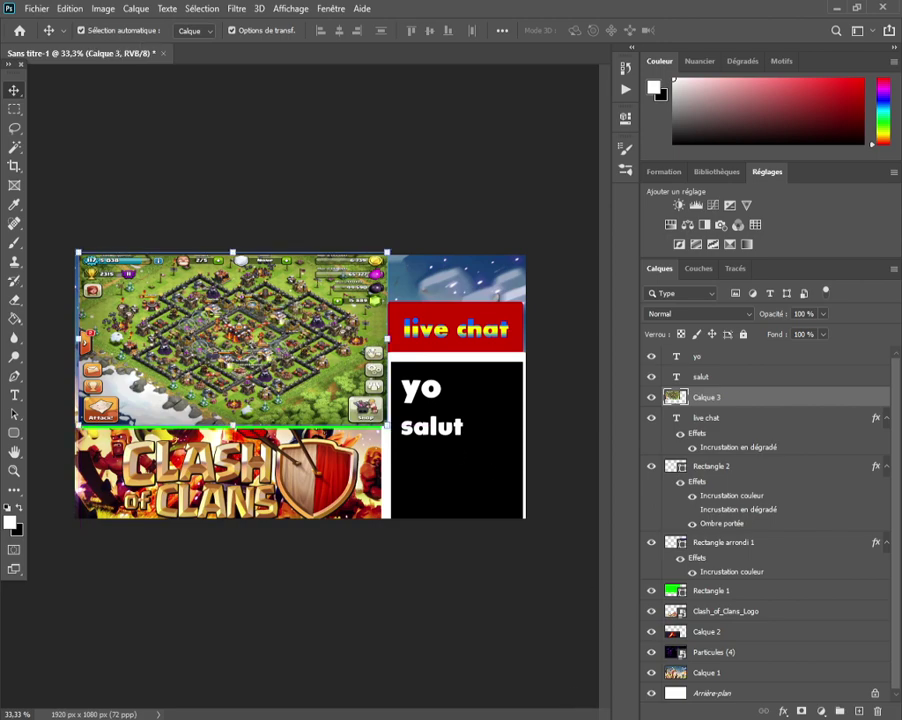
{"action": "key", "text": "alt+Tab"}
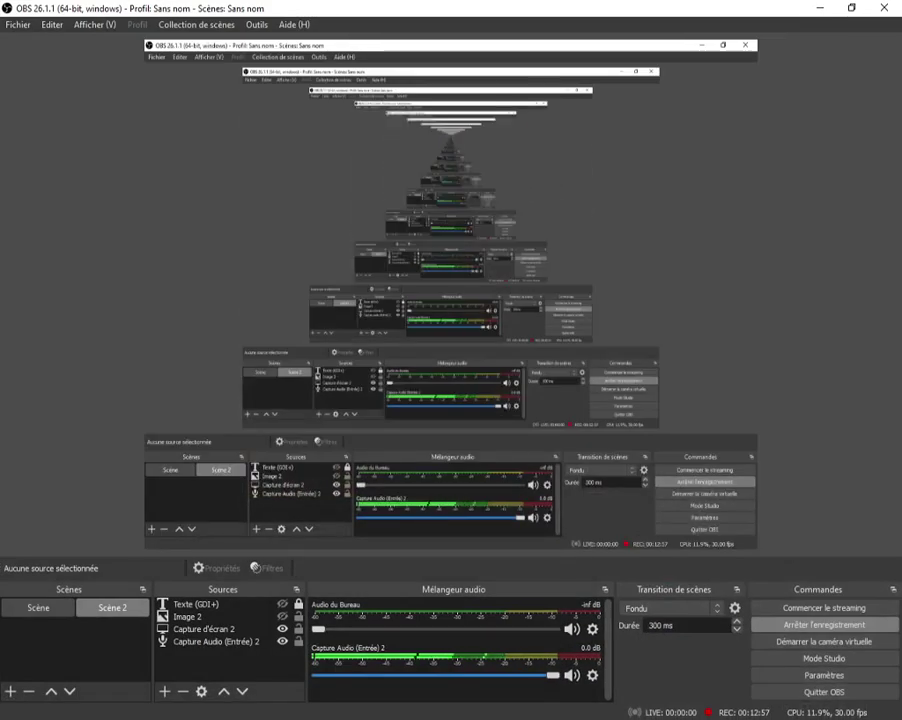
{"action": "key", "text": "alt+Tab"}
{"action": "left_click", "coordinate": [588, 690]}
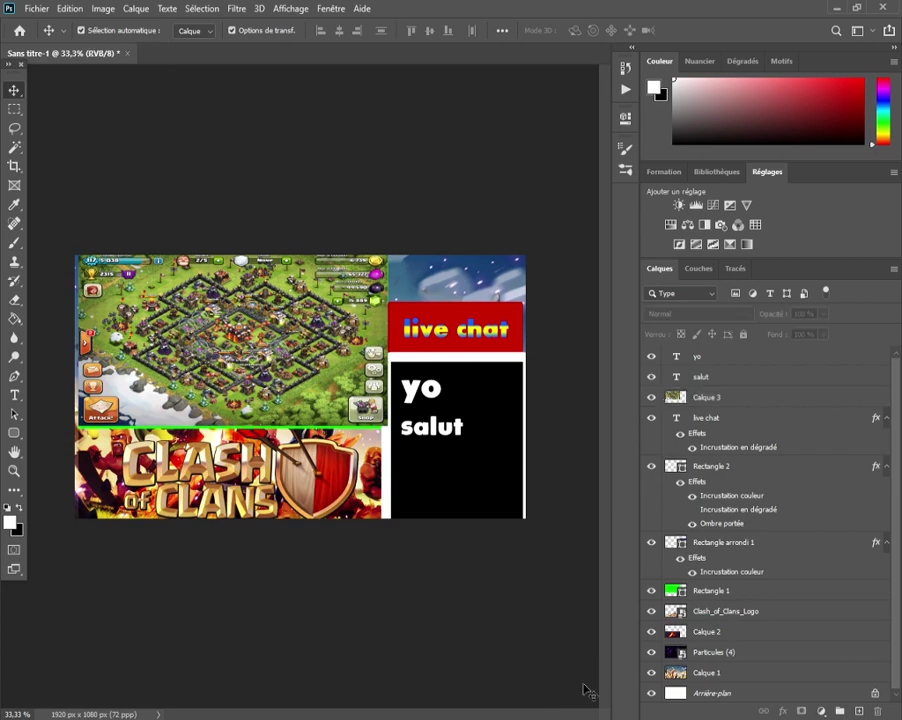
{"action": "key", "text": "alt+Tab"}
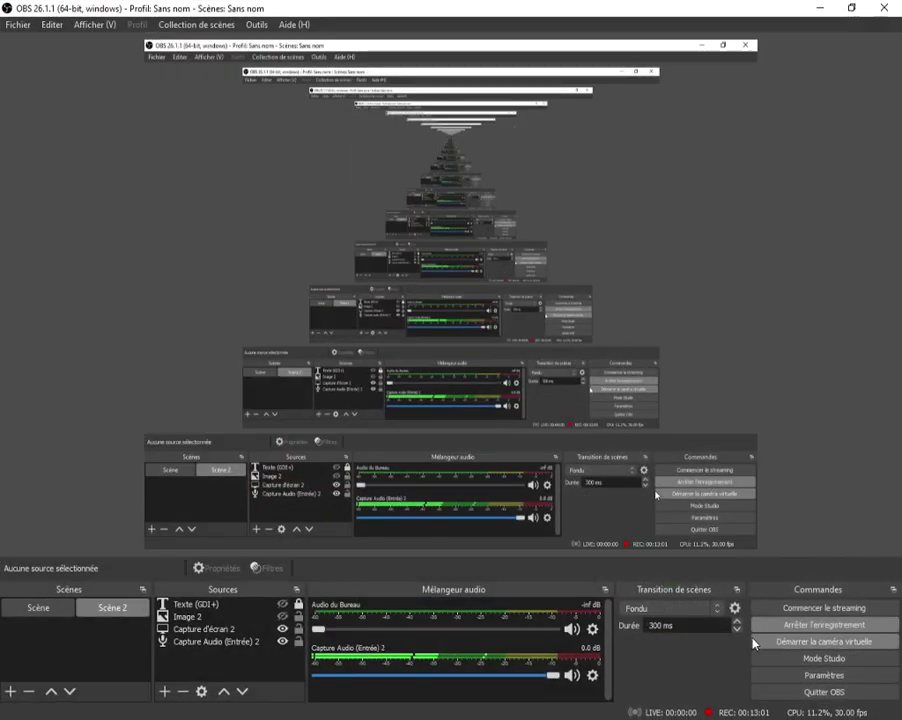